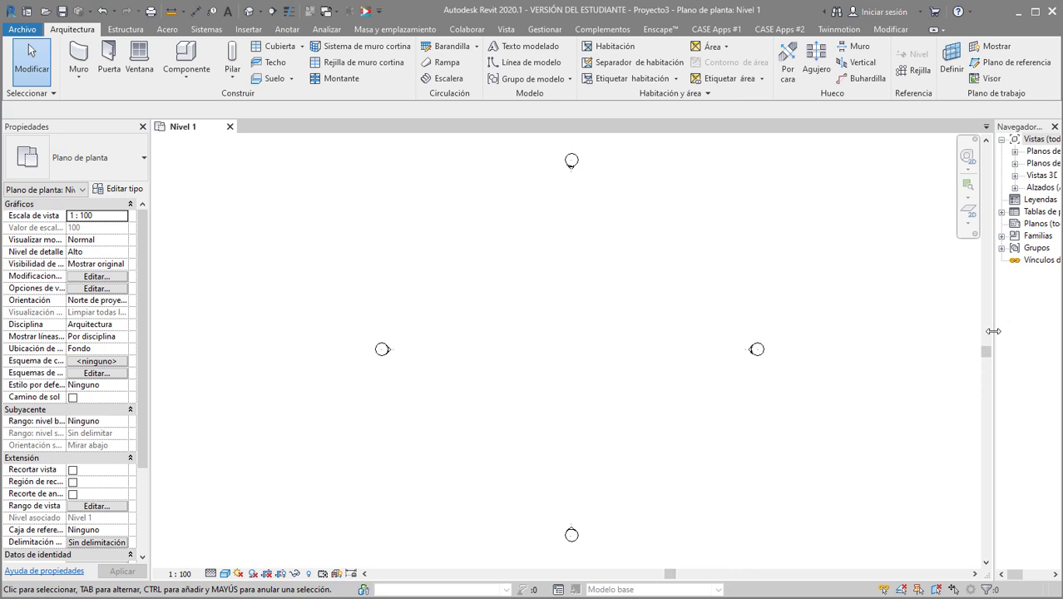
# Step: Widen the Project Browser panel by dragging its left edge leftward
pyautogui.moveTo(993, 330); pyautogui.dragTo(943, 338)
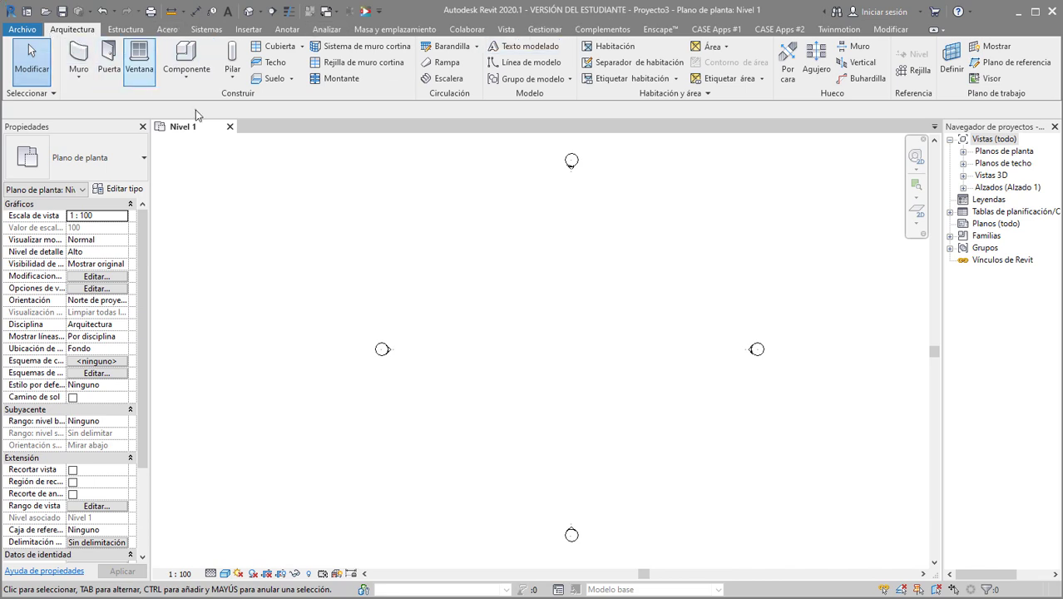
# Step: Draw a 5.90 × 7.30 rectangle of basic walls with the Rectangle tool
pyautogui.click(79, 77)
pyautogui.click(133, 102)
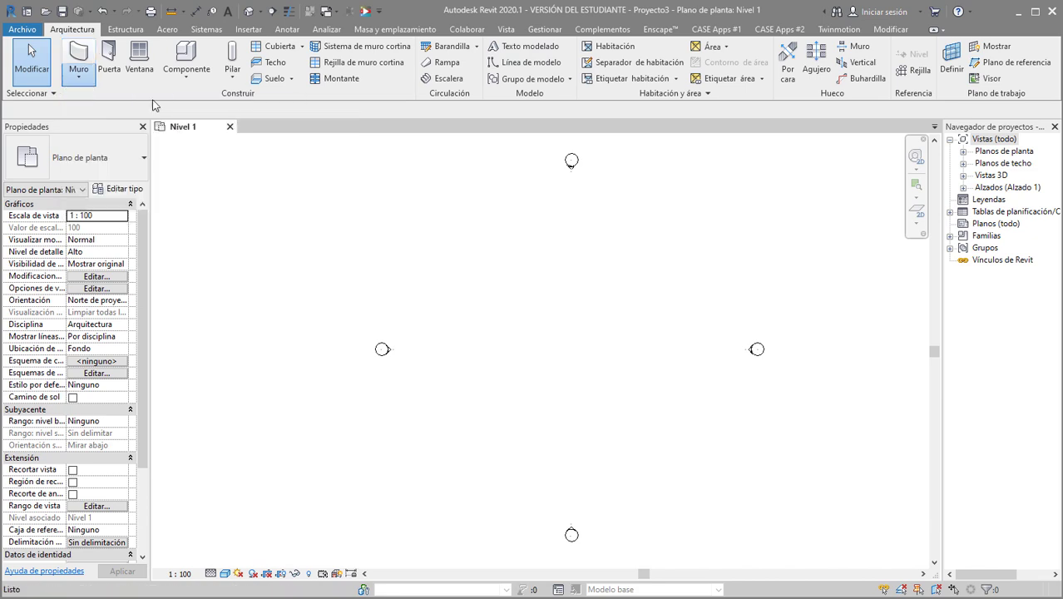
pyautogui.click(588, 47)
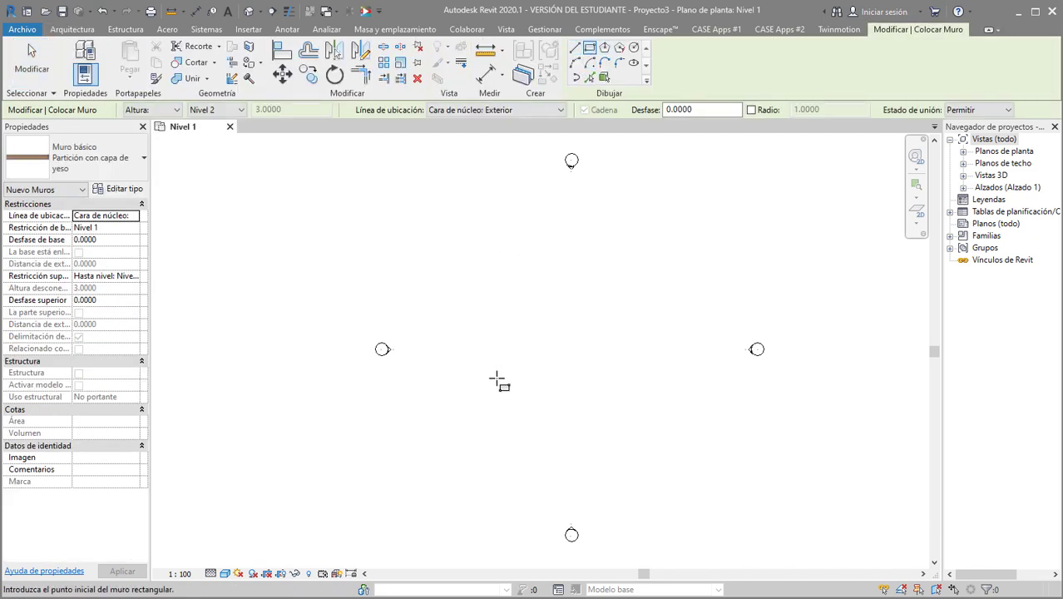
pyautogui.click(497, 378)
pyautogui.click(559, 301)
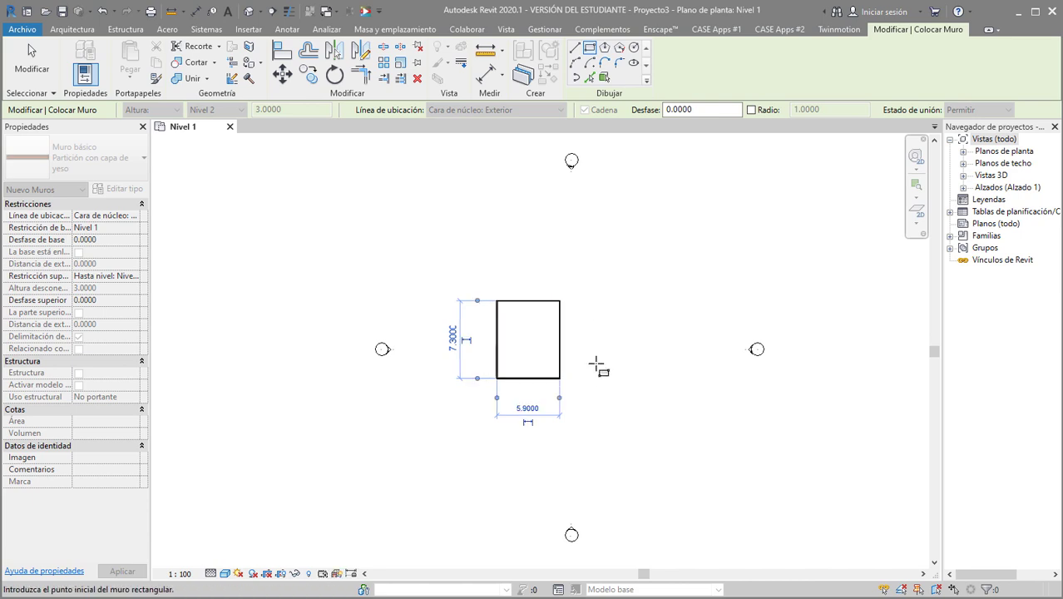
# Step: Add a 3.20 × 3.00 wall rectangle beside it and centre both in view
pyautogui.click(592, 378)
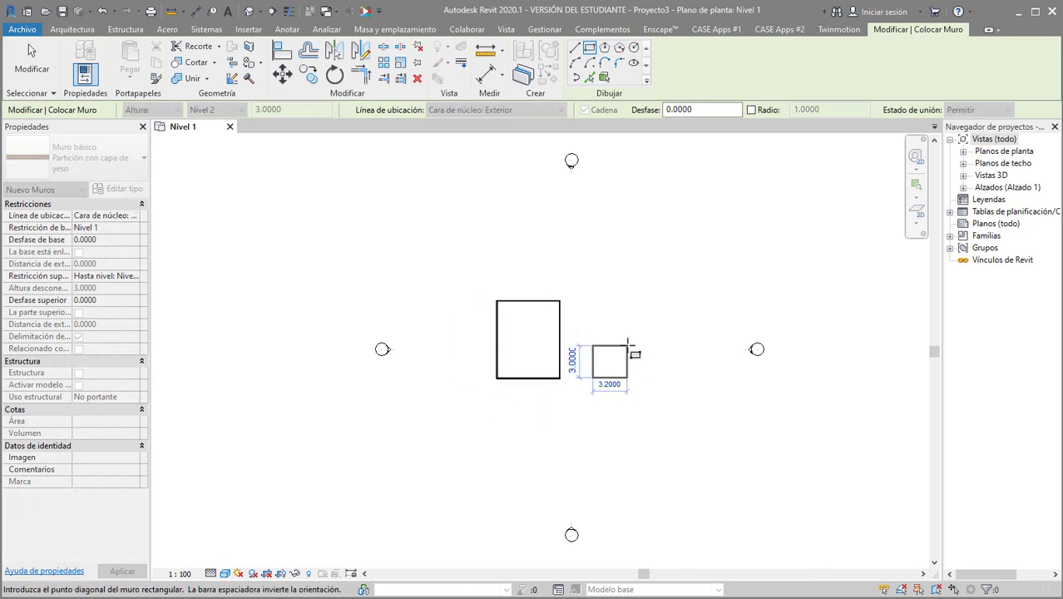
pyautogui.click(627, 345)
pyautogui.scroll(4, 590, 314)
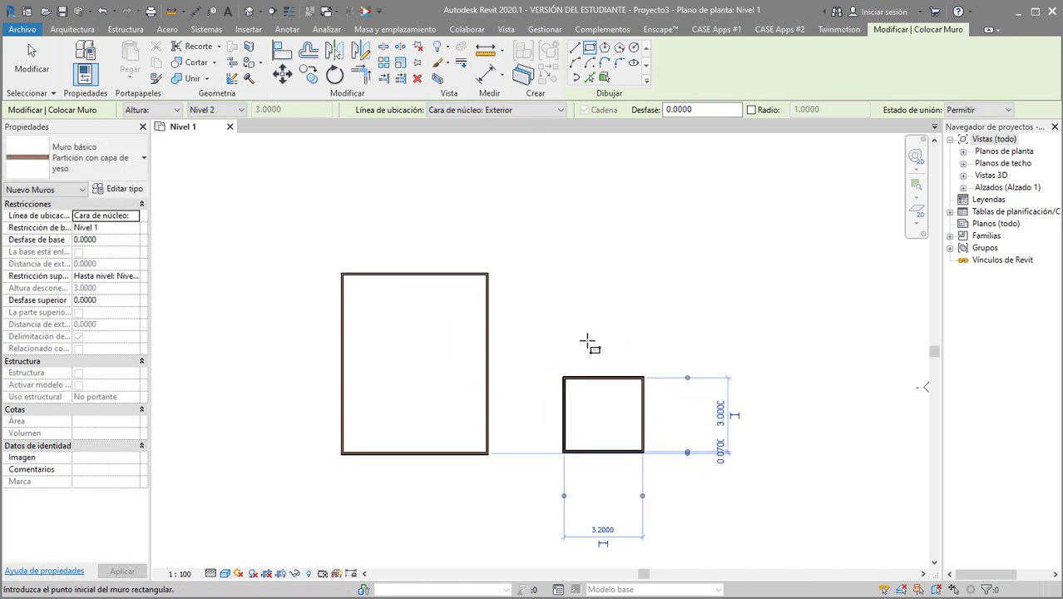
pyautogui.press('Escape')
pyautogui.press('Escape')
pyautogui.moveTo(519, 360); pyautogui.dragTo(562, 356, button='middle')
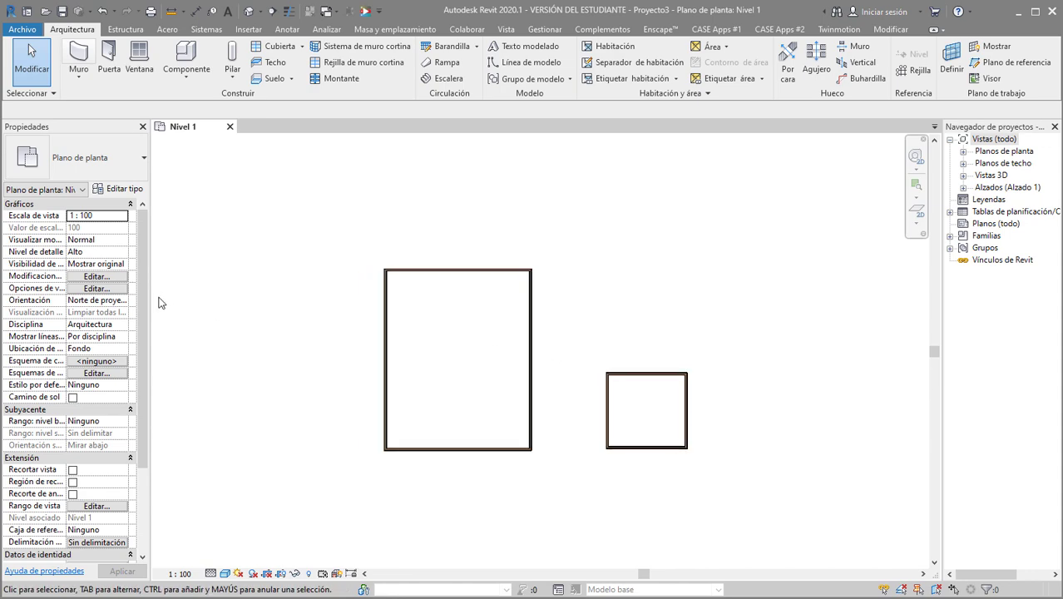
# Step: Place a room named Salon (41.76 m²) inside the large rectangle
pyautogui.press('r')
pyautogui.press('m')
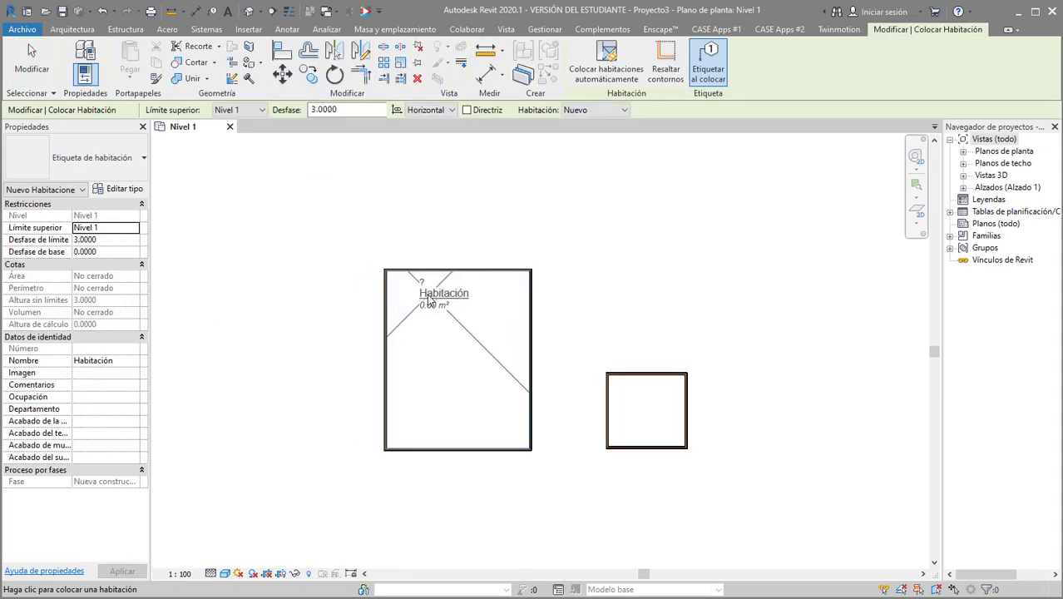
pyautogui.click(130, 363)
pyautogui.moveTo(105, 360)
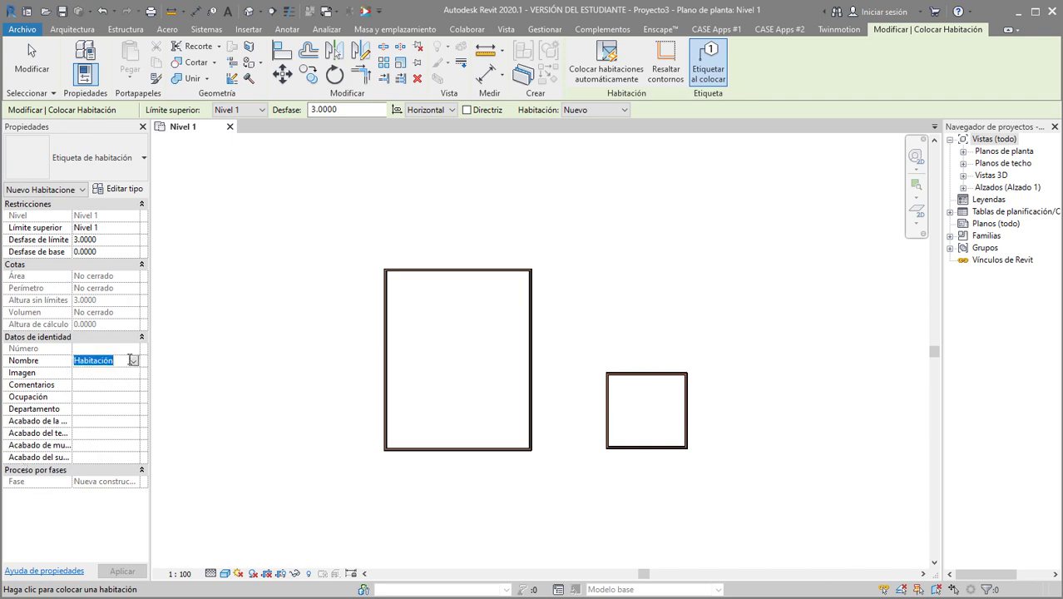
pyautogui.write('salon')
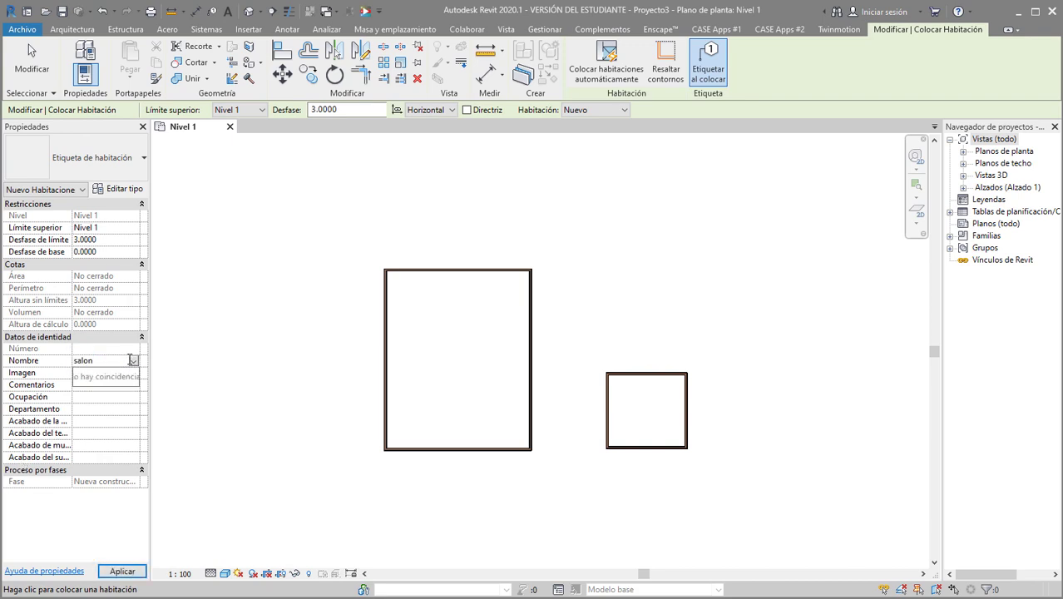
pyautogui.press('BackSpace')
pyautogui.press('BackSpace')
pyautogui.press('BackSpace')
pyautogui.write('S')
pyautogui.write('alo')
pyautogui.click(459, 358)
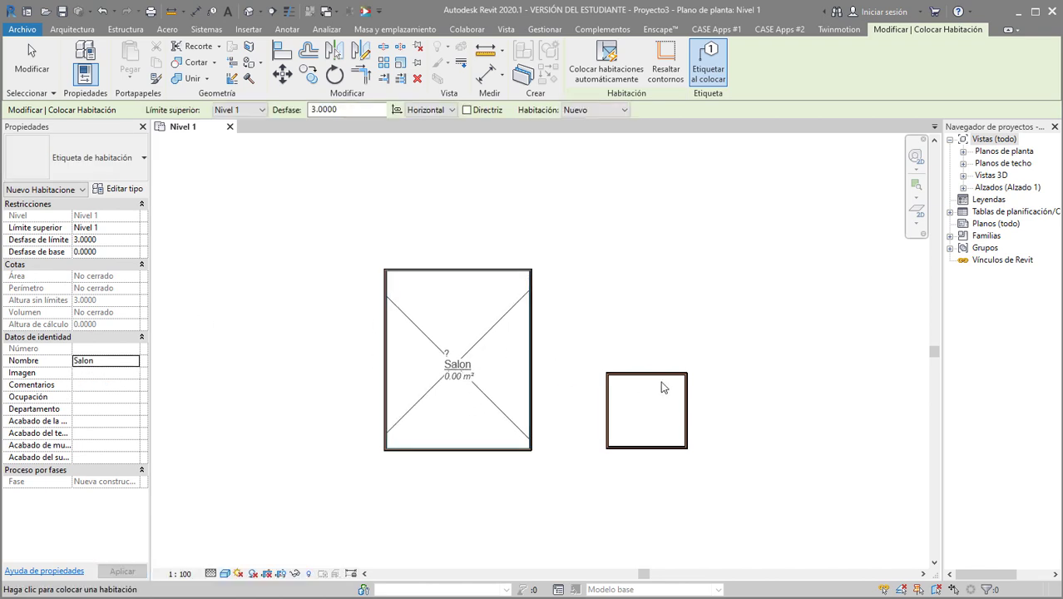
# Step: Place a room named Cocina (8.99 m²) inside the small rectangle
pyautogui.click(128, 361)
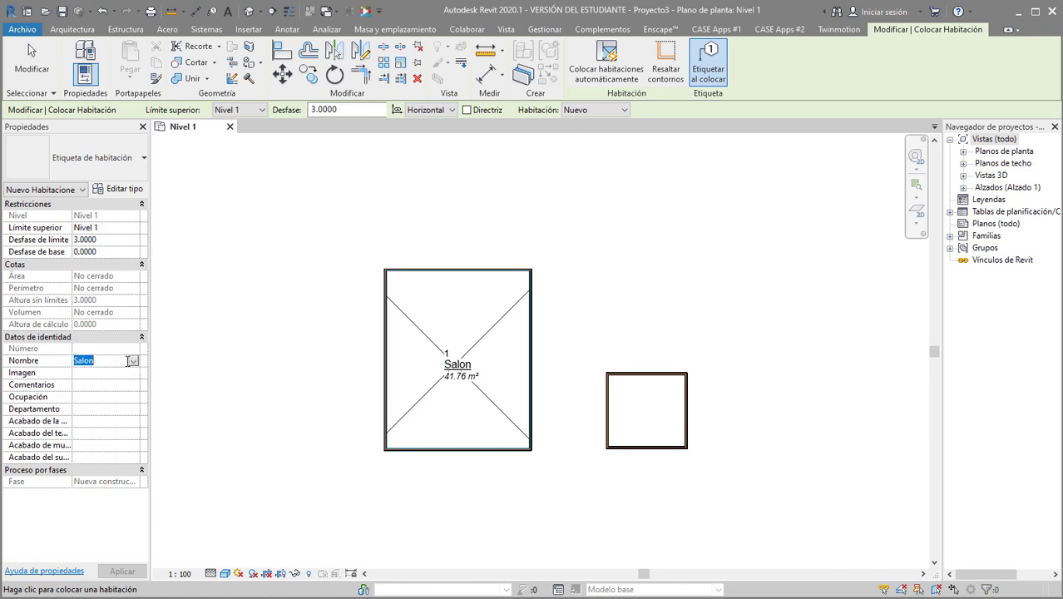
pyautogui.write('Coc')
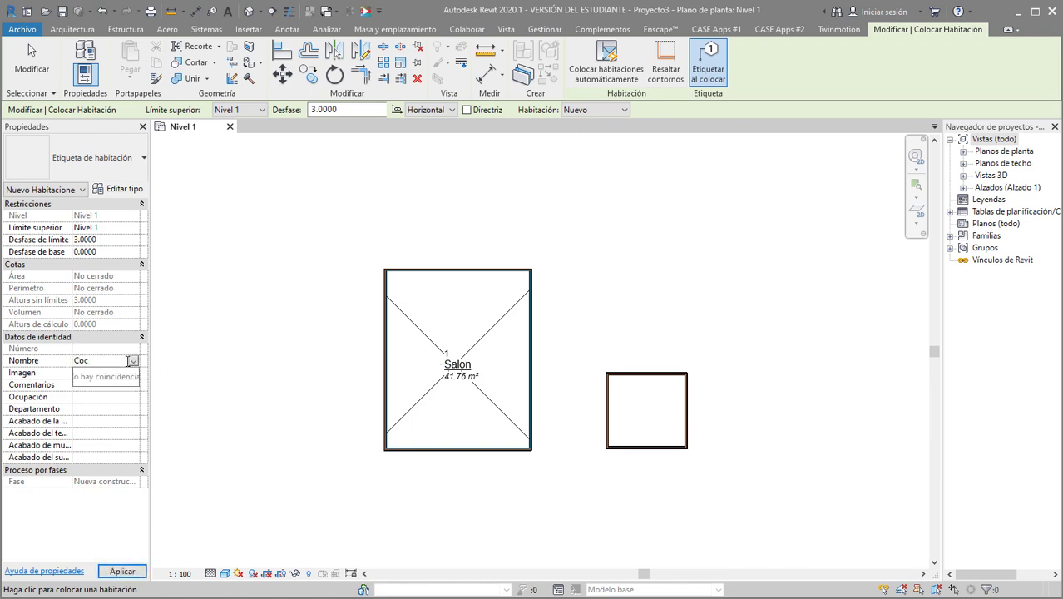
pyautogui.write('ina')
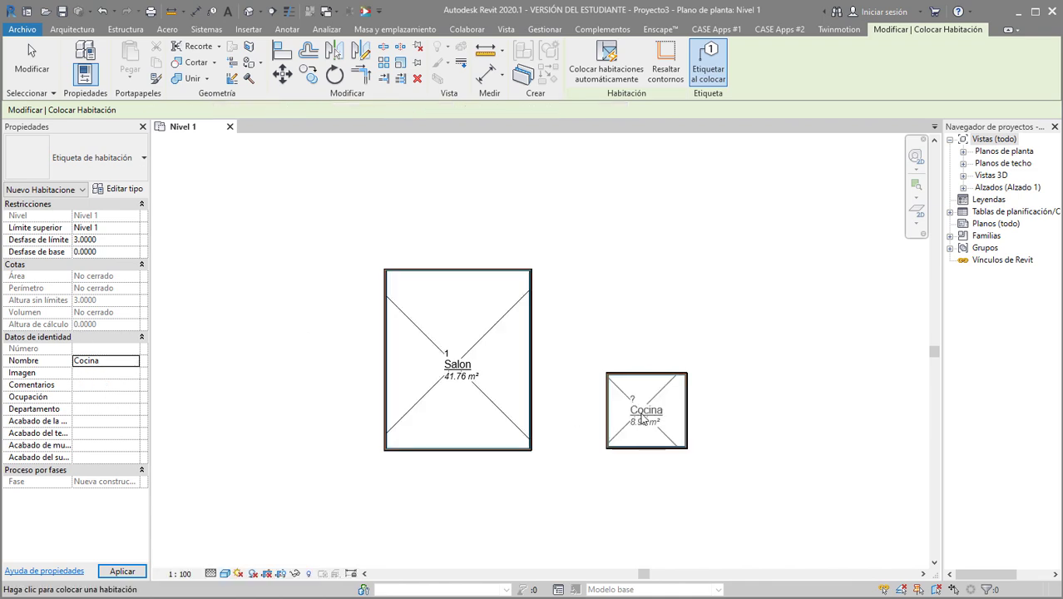
pyautogui.click(644, 408)
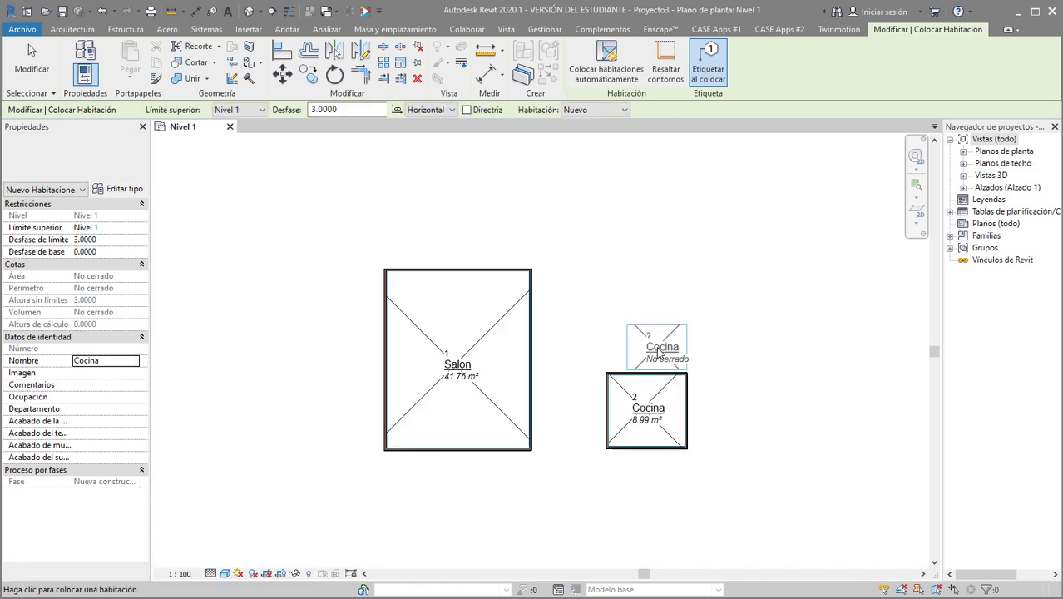
pyautogui.press('Escape')
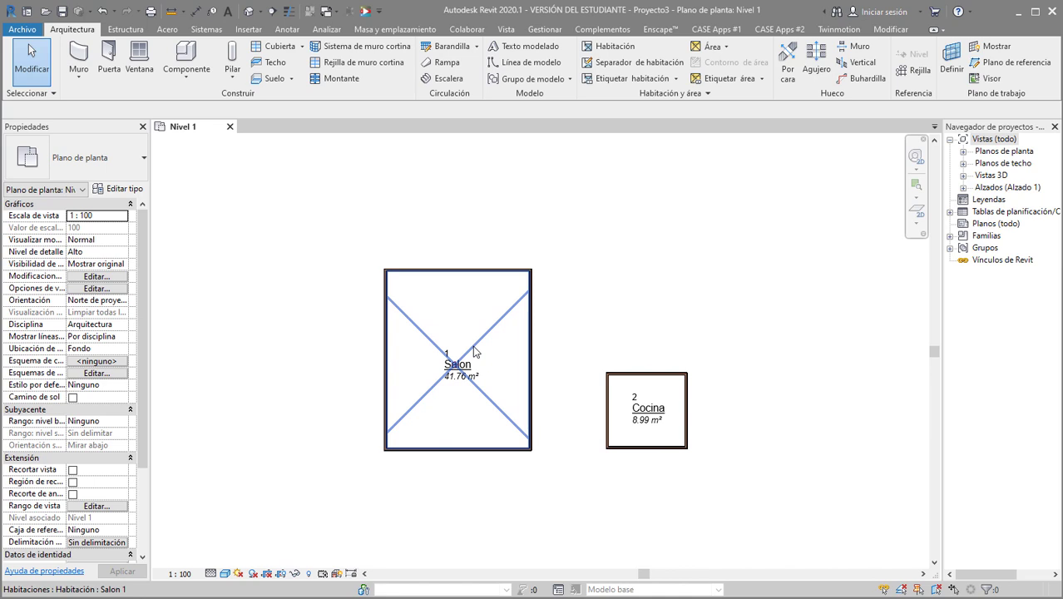
pyautogui.press('Escape')
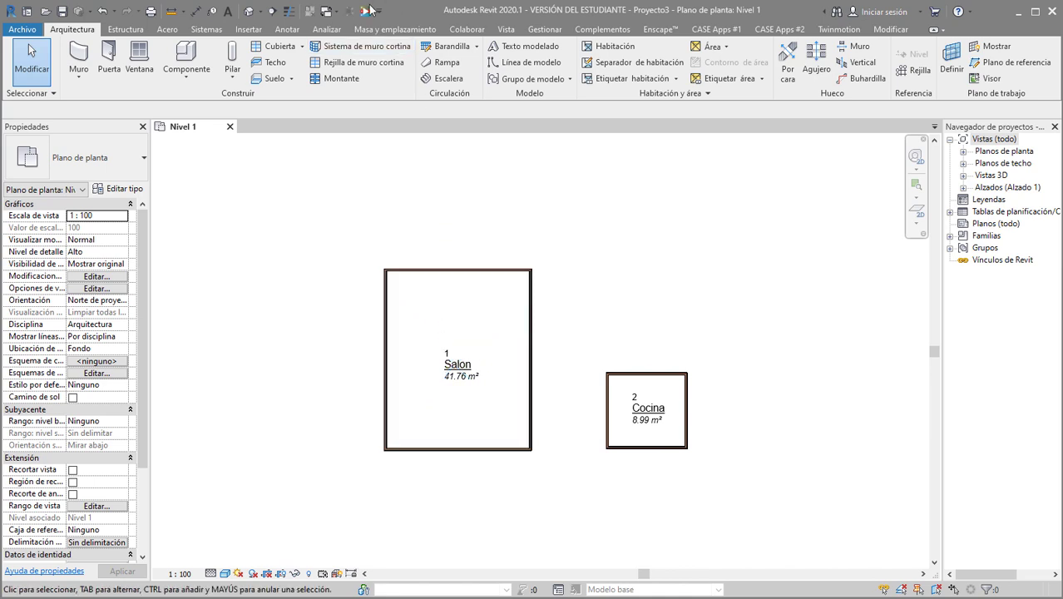
pyautogui.click(364, 13)
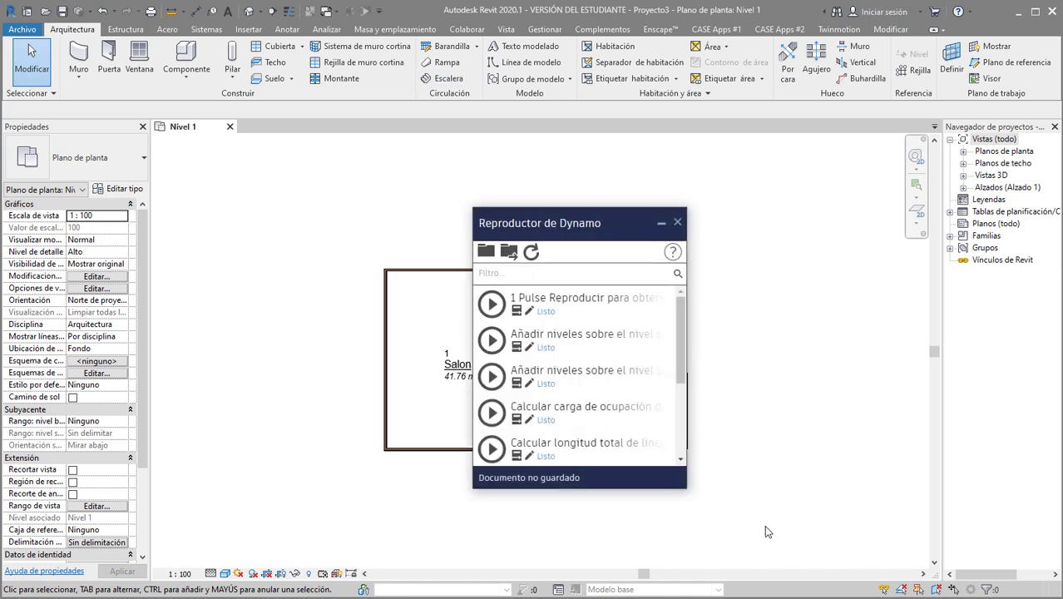
# Step: Close Dynamo Player and load Habitaciones2masa.dyn from Dynamo's recent files
pyautogui.click(679, 223)
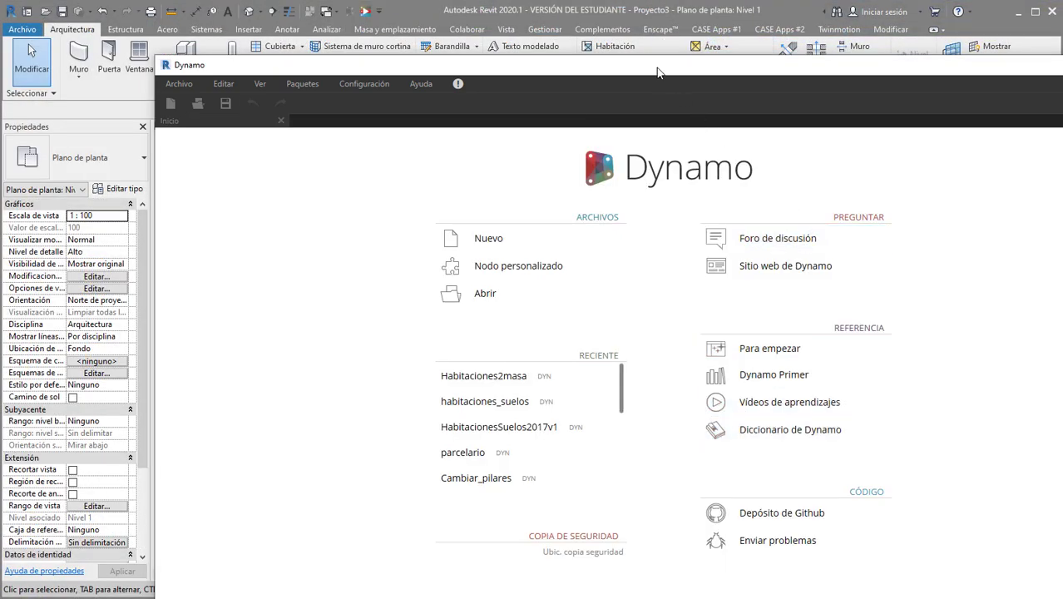
pyautogui.moveTo(657, 69); pyautogui.dragTo(605, 25)
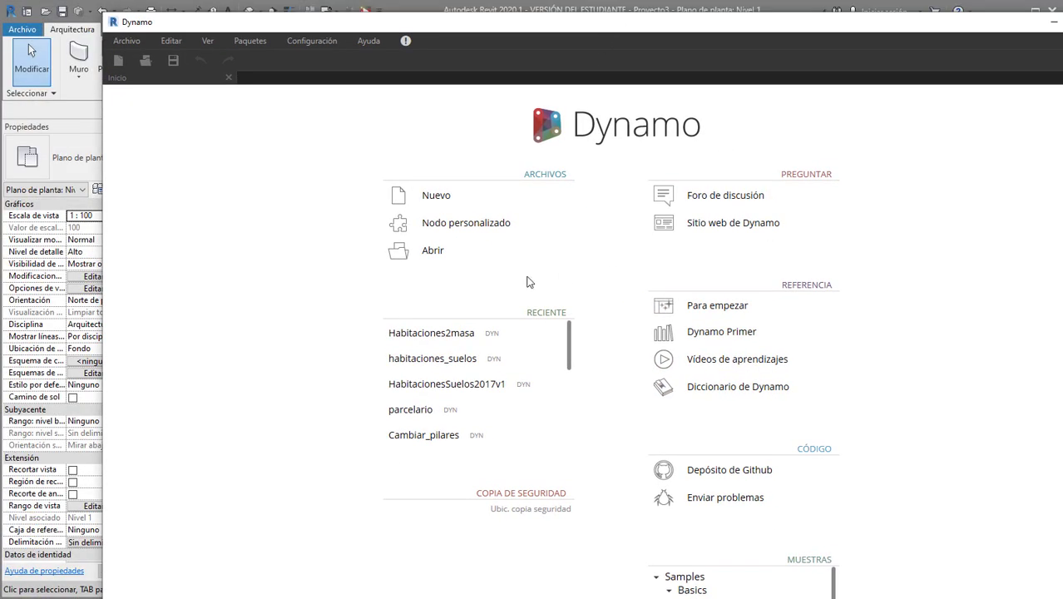
pyautogui.click(415, 333)
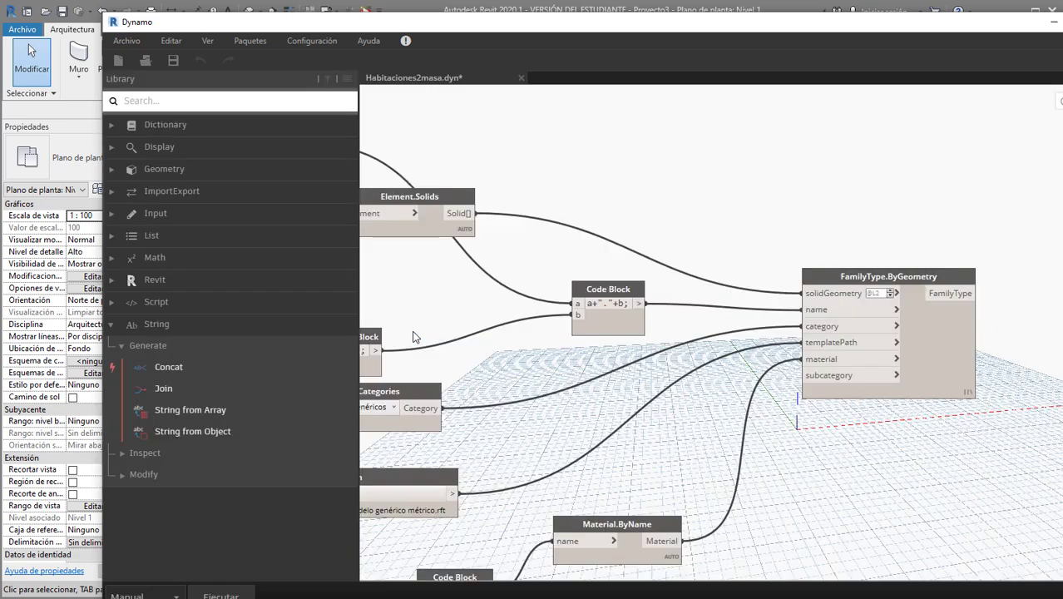
# Step: Toggle the FamilyType.ByGeometry node's preview and pan to the Categories and All Elements nodes
pyautogui.scroll(-5, 644, 366)
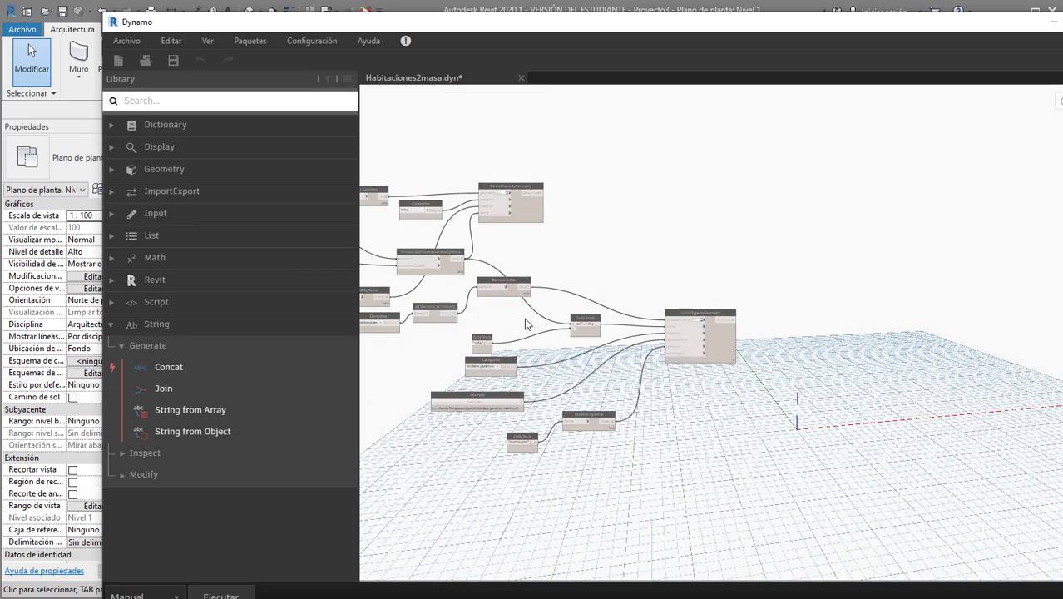
pyautogui.scroll(2, 981, 353)
pyautogui.scroll(2, 981, 354)
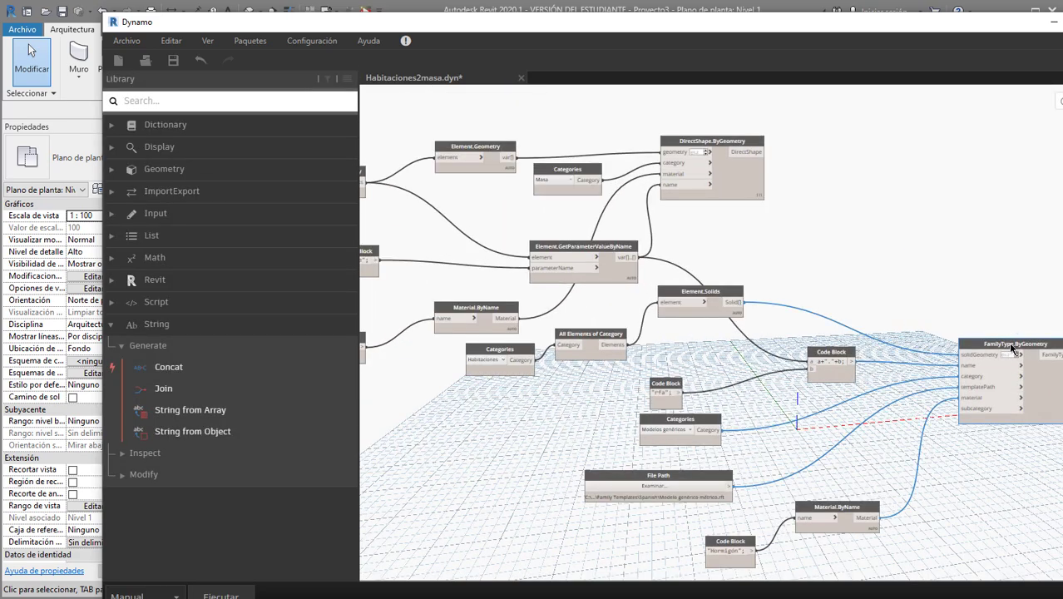
pyautogui.rightClick(1011, 350)
pyautogui.click(1047, 443)
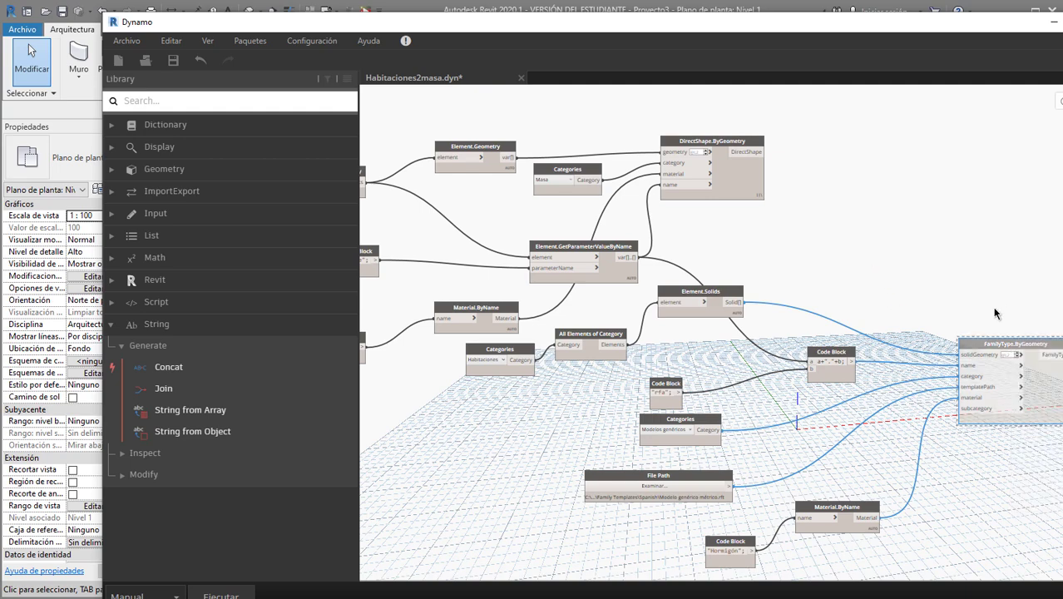
pyautogui.moveTo(826, 272); pyautogui.dragTo(774, 162, button='middle')
pyautogui.scroll(3, 411, 242)
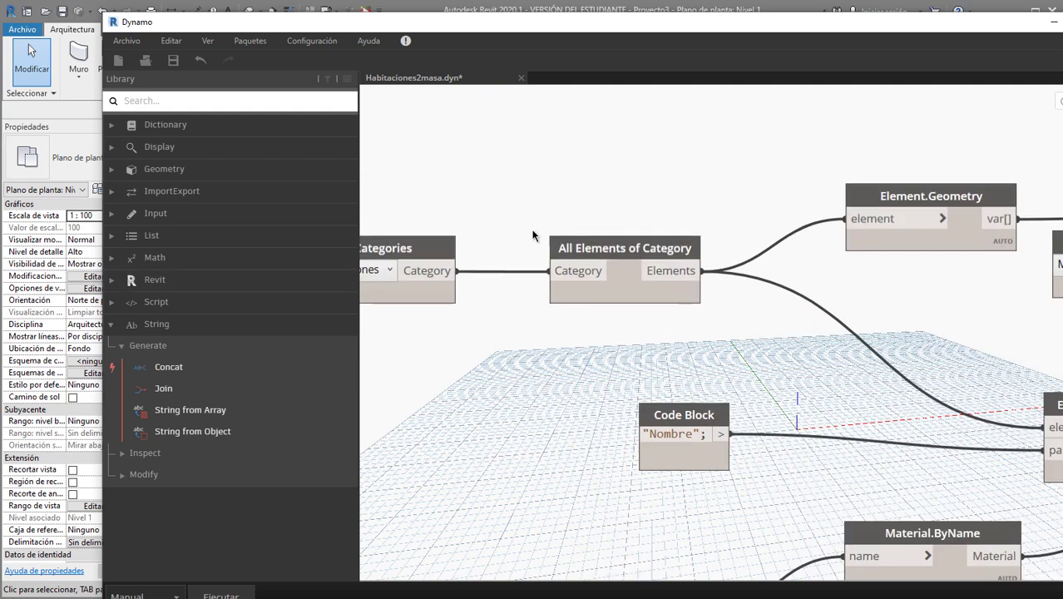
pyautogui.moveTo(525, 243); pyautogui.dragTo(613, 233, button='middle')
pyautogui.scroll(1, 671, 304)
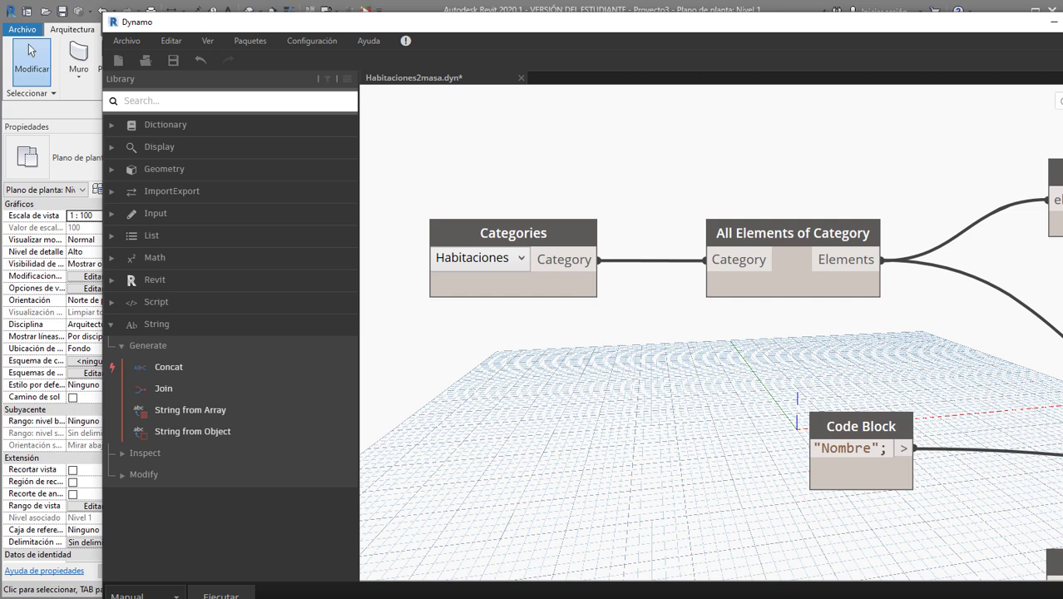
# Step: In the Library, collapse String and expand Revit to list the Selection nodes
pyautogui.click(110, 324)
pyautogui.click(110, 281)
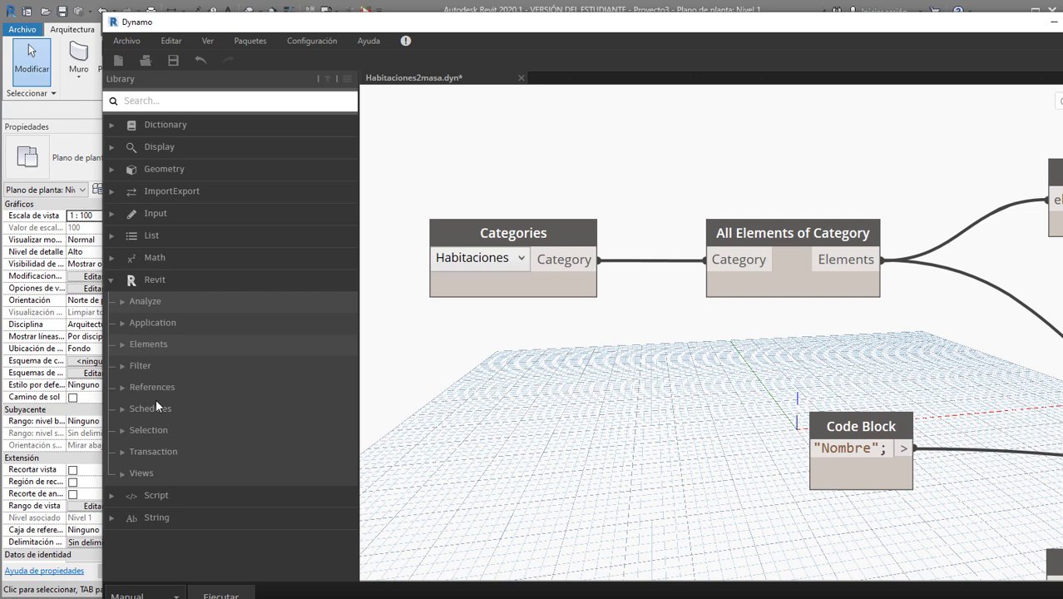
pyautogui.click(119, 430)
pyautogui.scroll(-5, 175, 406)
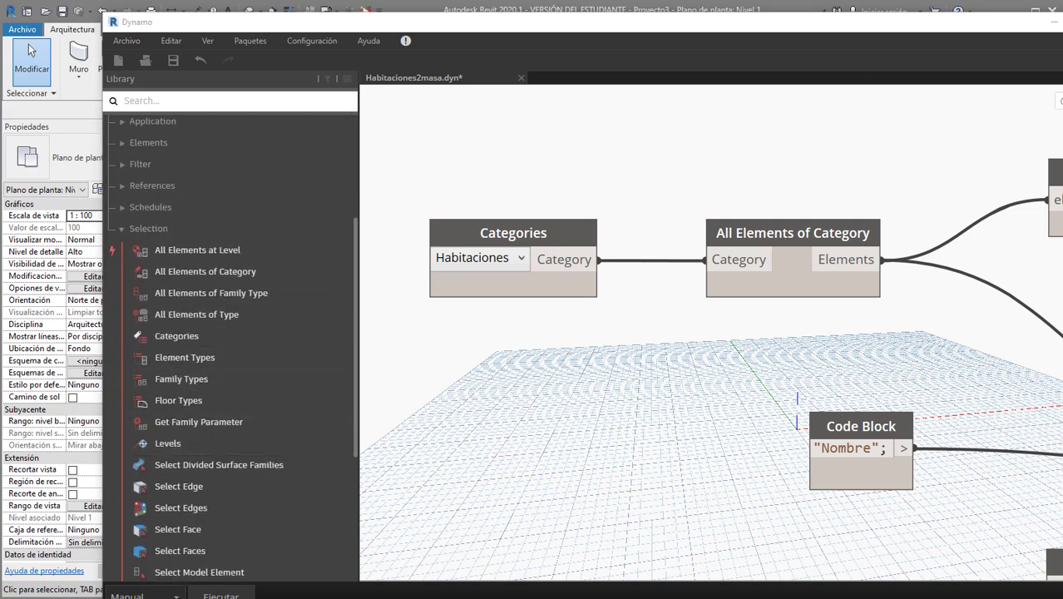
# Step: Circle the Categories and All Elements of Category nodes with the screen pen, then clear the marks
pyautogui.moveTo(604, 222)
pyautogui.mouseDown()
pyautogui.moveTo(592, 318)
pyautogui.moveTo(604, 222)
pyautogui.mouseUp()
pyautogui.moveTo(526, 250)
pyautogui.mouseDown()
pyautogui.moveTo(495, 247)
pyautogui.moveTo(533, 263)
pyautogui.mouseUp()
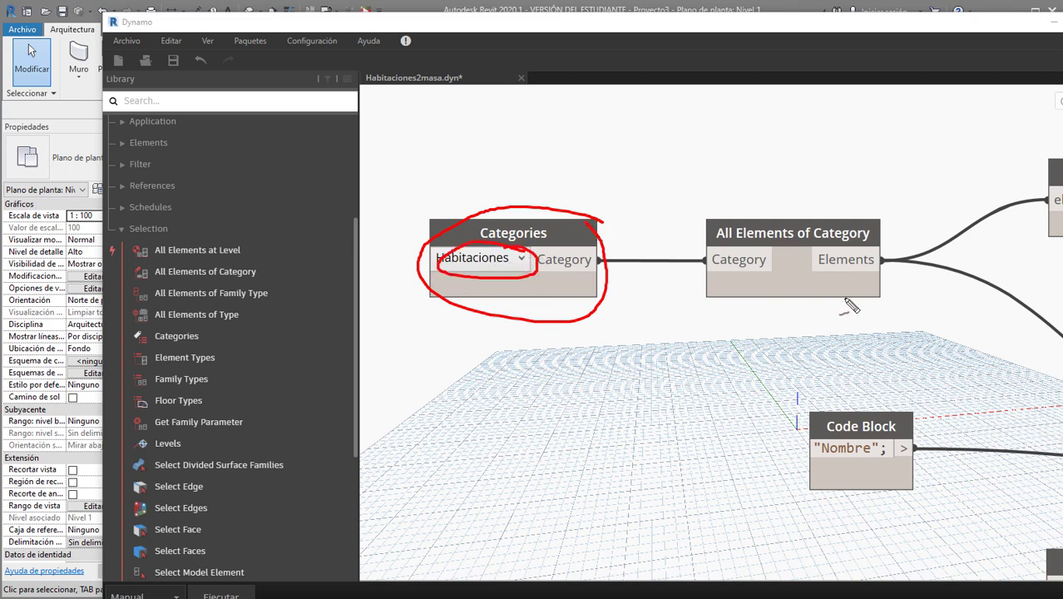
pyautogui.moveTo(861, 218)
pyautogui.mouseDown()
pyautogui.moveTo(819, 223)
pyautogui.moveTo(890, 229)
pyautogui.moveTo(811, 261)
pyautogui.moveTo(875, 265)
pyautogui.mouseUp()
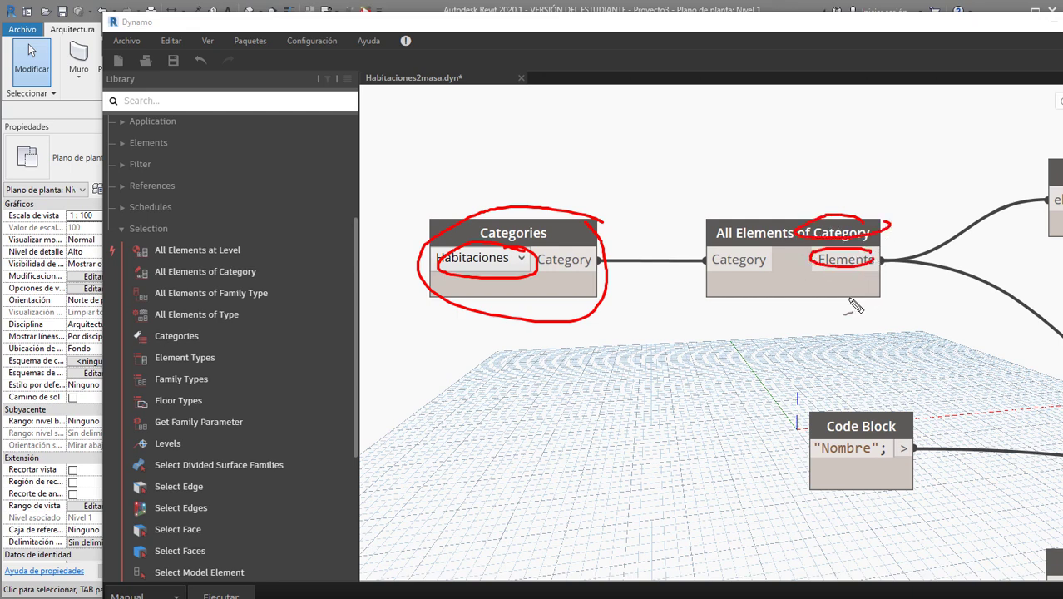
pyautogui.press('Escape')
pyautogui.moveTo(909, 306); pyautogui.dragTo(651, 326, button='middle')
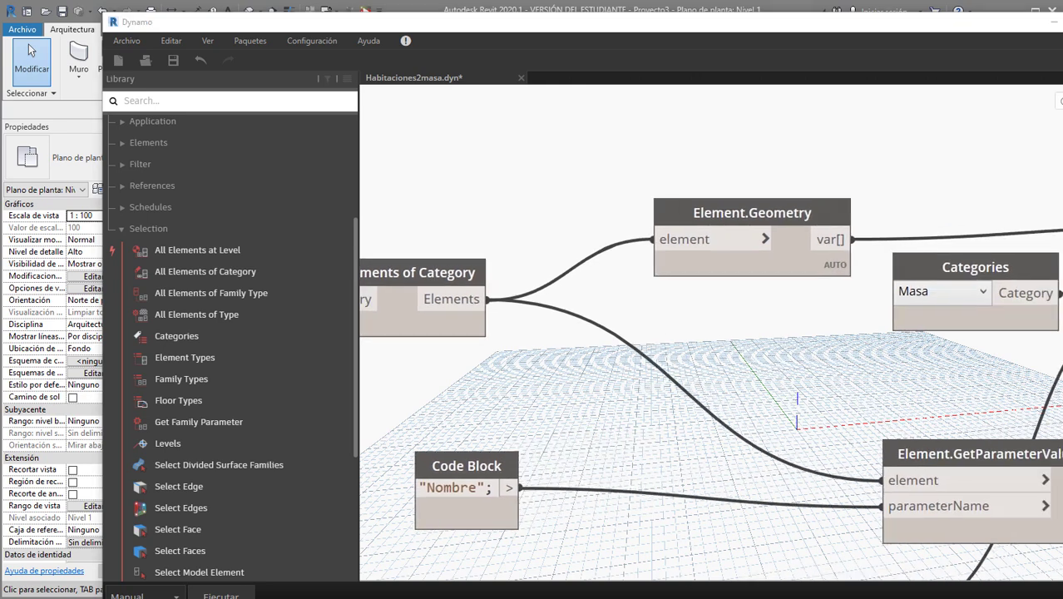
pyautogui.moveTo(872, 185)
pyautogui.mouseDown()
pyautogui.moveTo(785, 171)
pyautogui.moveTo(634, 210)
pyautogui.moveTo(741, 294)
pyautogui.moveTo(861, 274)
pyautogui.moveTo(865, 177)
pyautogui.mouseUp()
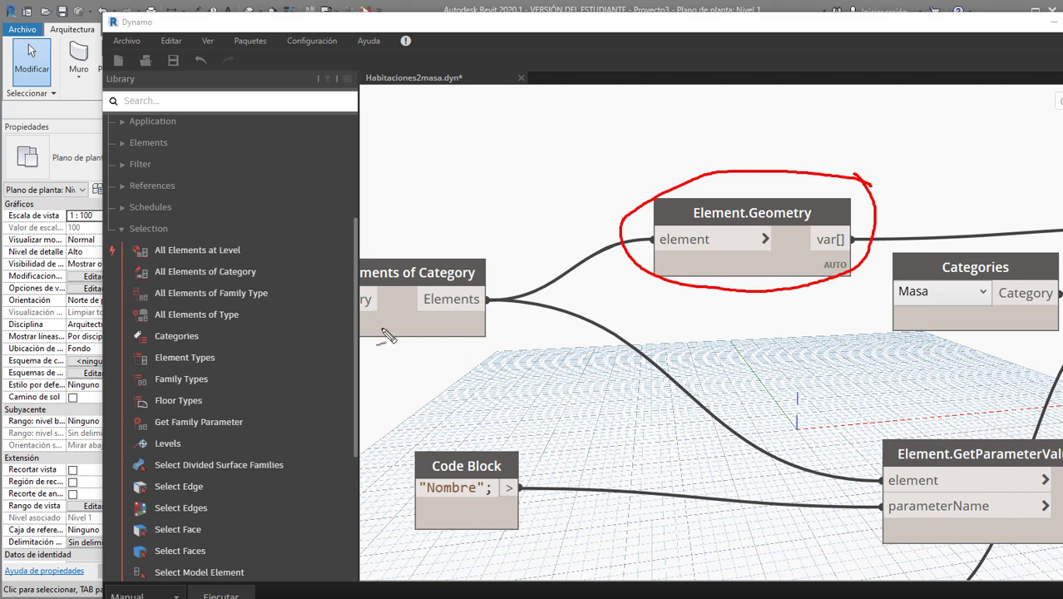
pyautogui.press('Escape')
# Step: Collapse Selection and expand Revit > Elements > Element in the Library
pyautogui.click(123, 228)
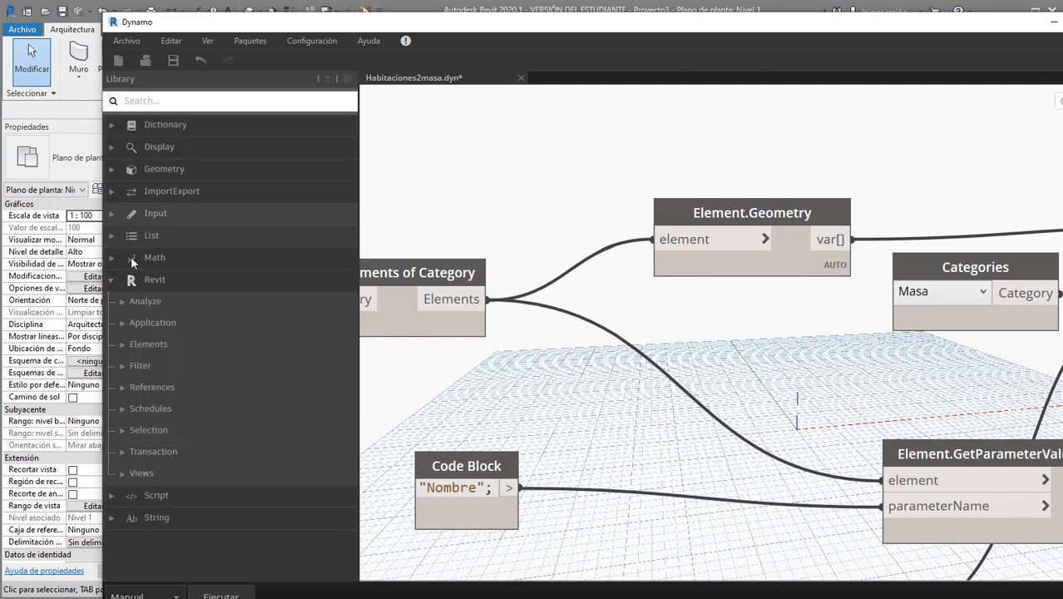
pyautogui.click(121, 344)
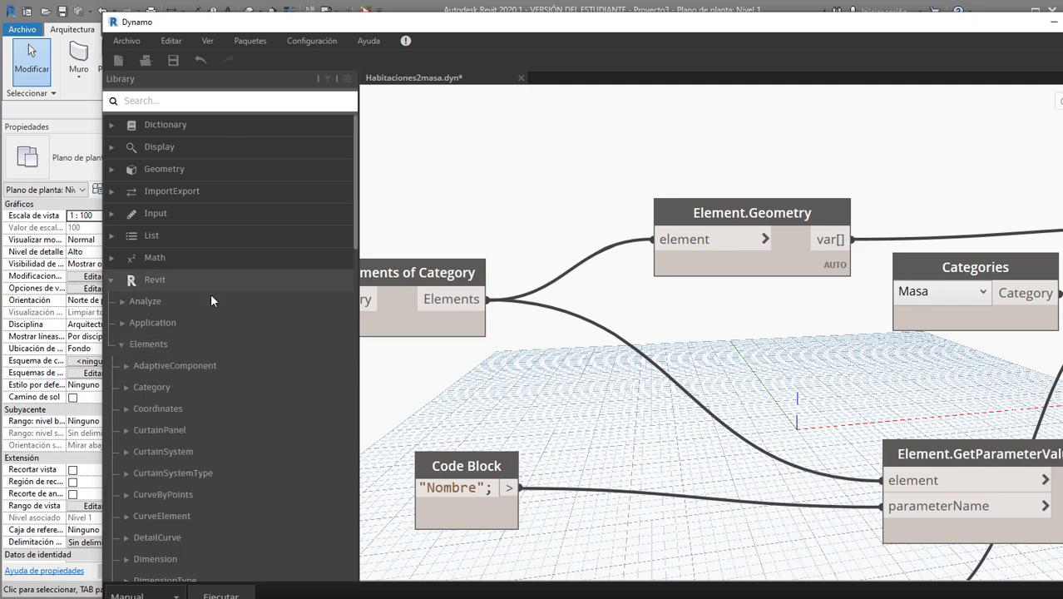
pyautogui.scroll(-3, 166, 383)
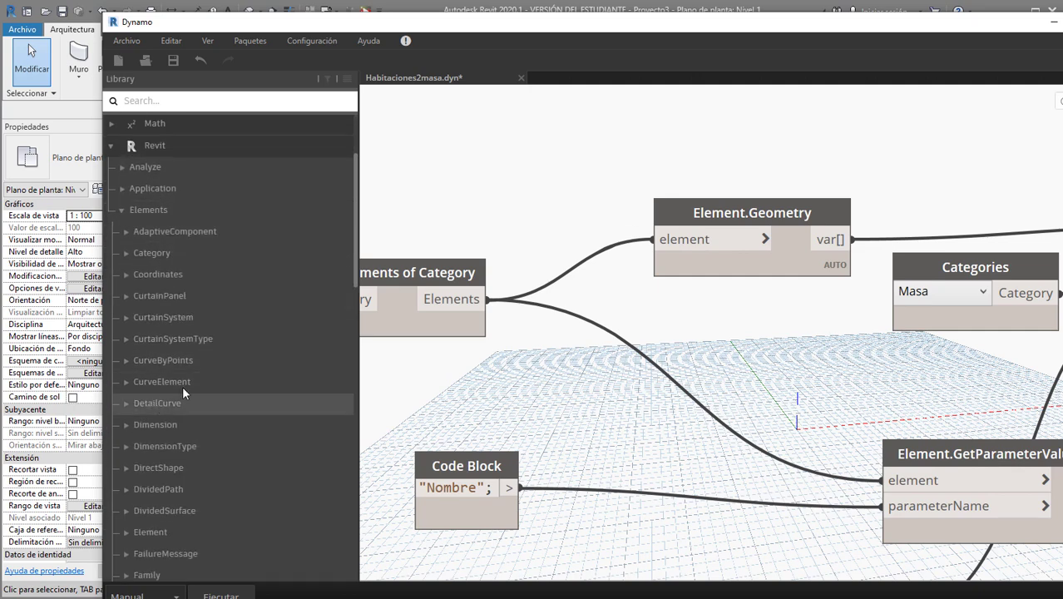
pyautogui.scroll(-3, 150, 455)
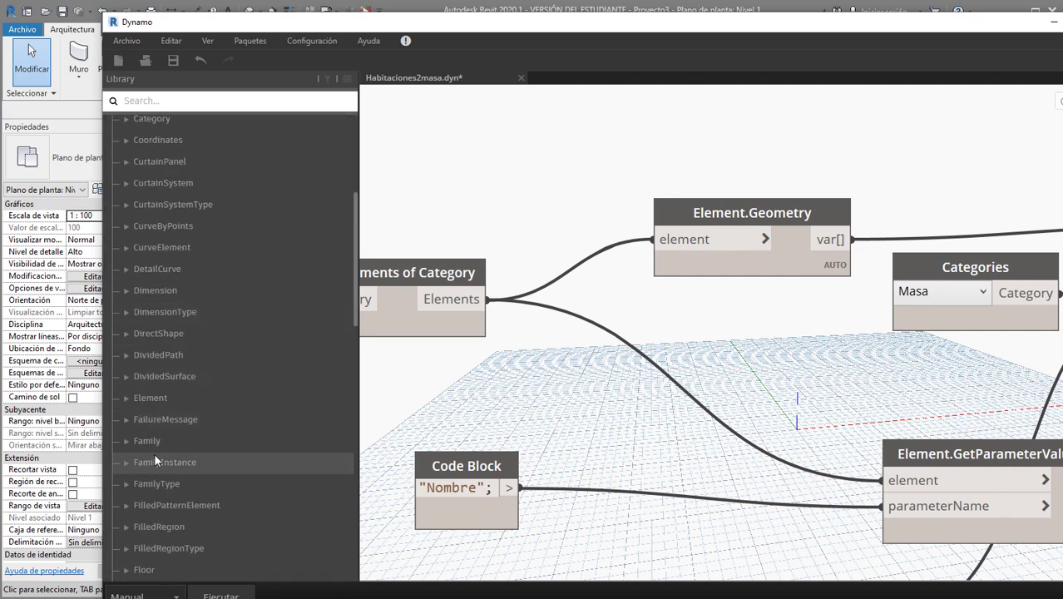
pyautogui.click(126, 397)
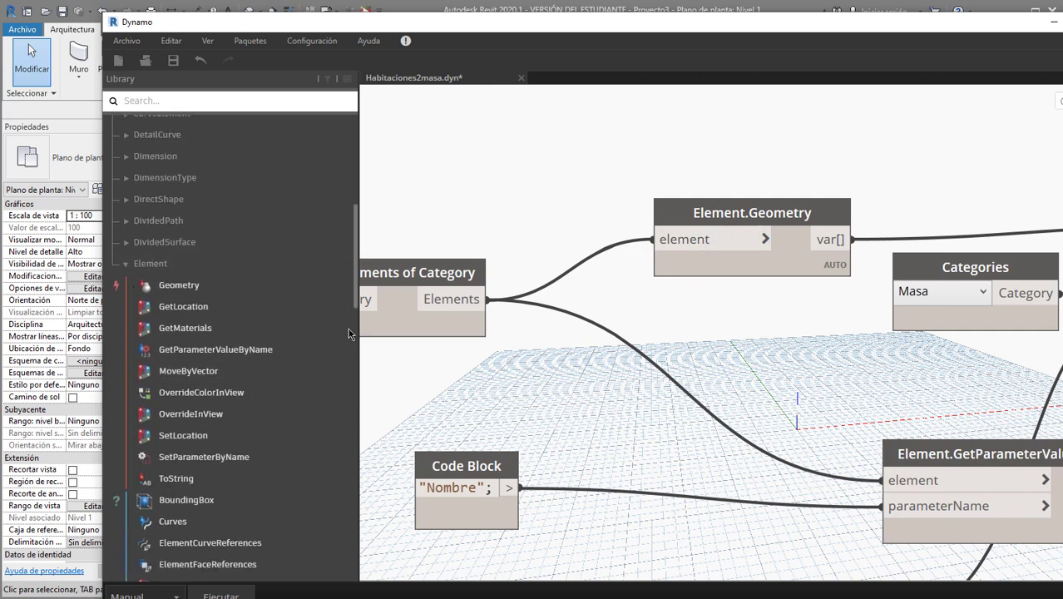
pyautogui.moveTo(179, 284)
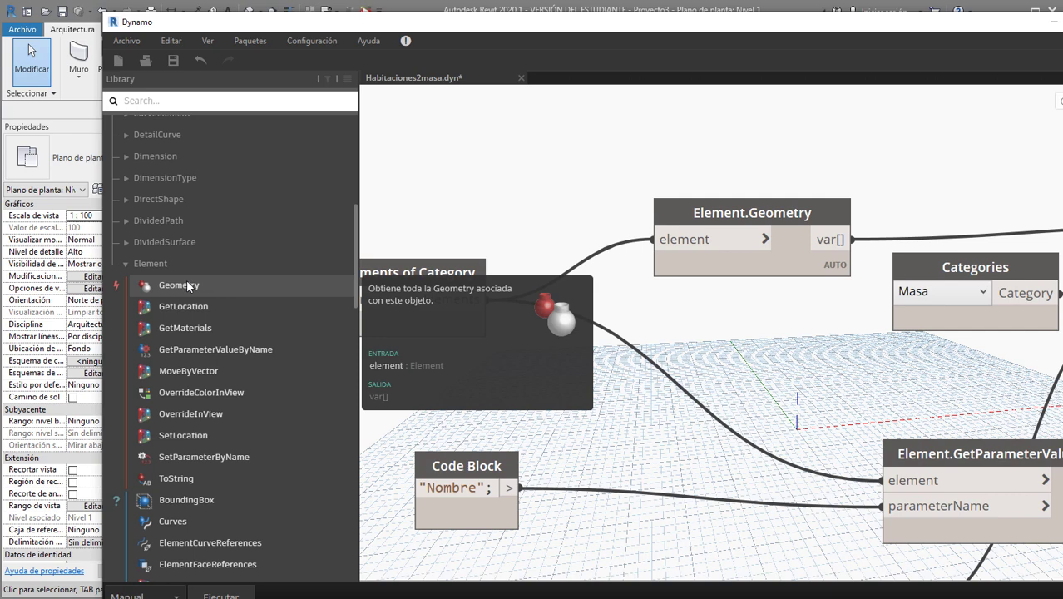
# Step: Move Element.Geometry slightly left and pan the canvas to DirectShape.ByGeometry
pyautogui.moveTo(804, 212); pyautogui.dragTo(759, 209)
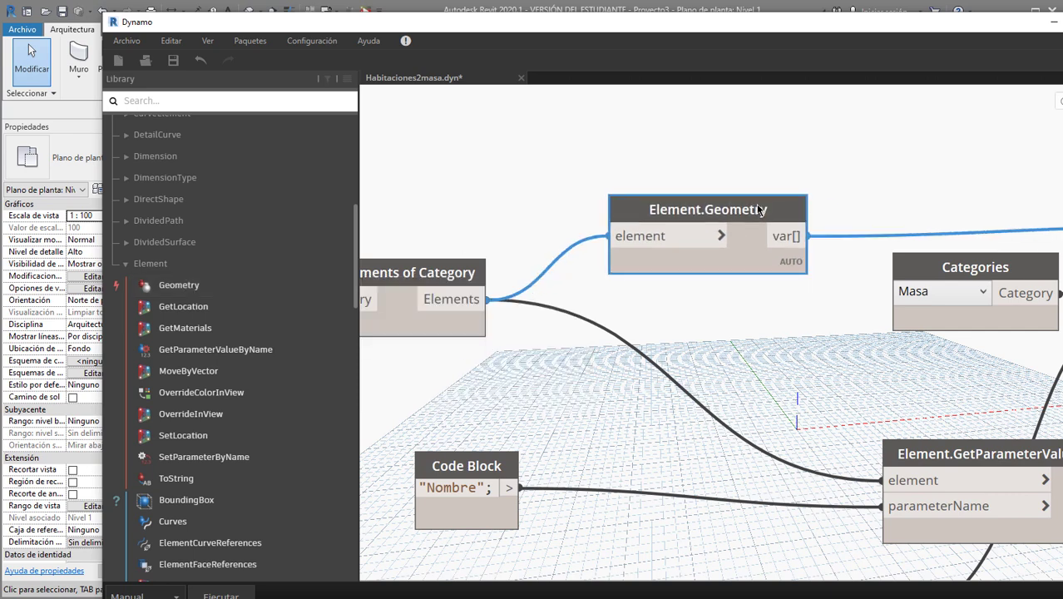
pyautogui.scroll(-2, 767, 221)
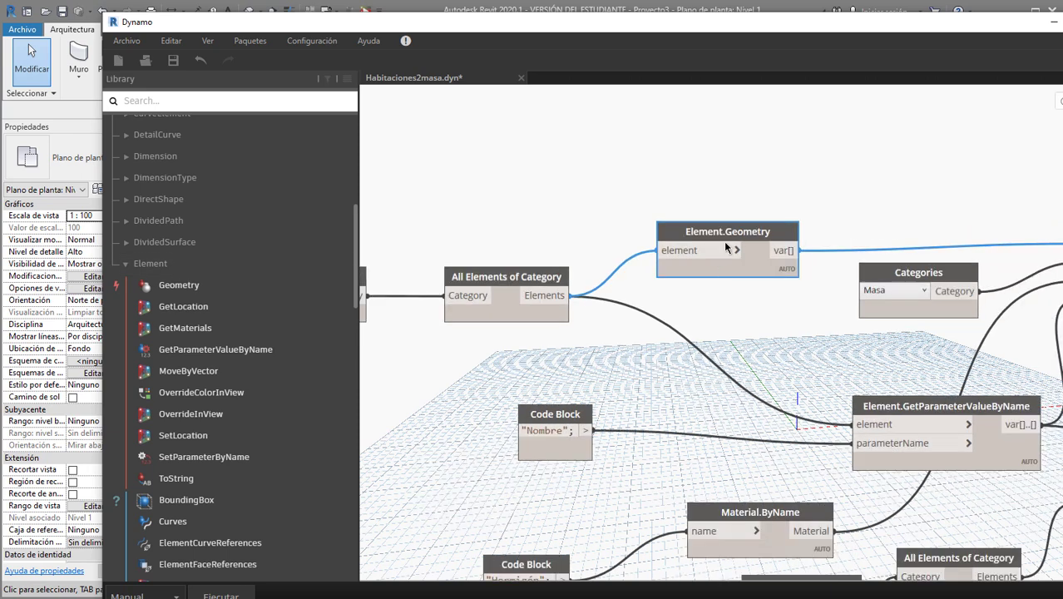
pyautogui.scroll(2, 822, 271)
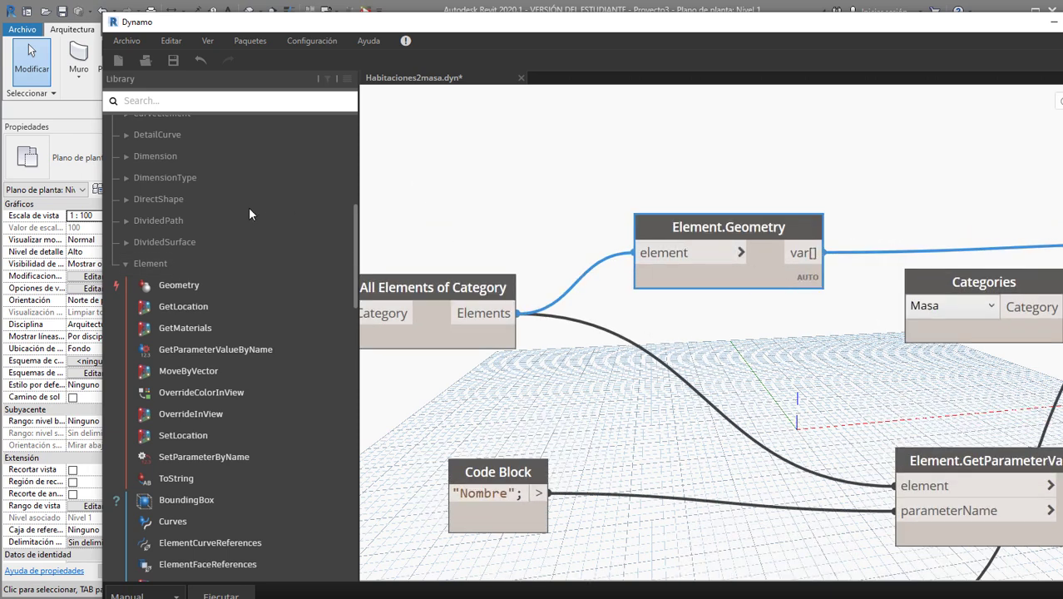
pyautogui.scroll(5, 224, 200)
pyautogui.scroll(1, 162, 166)
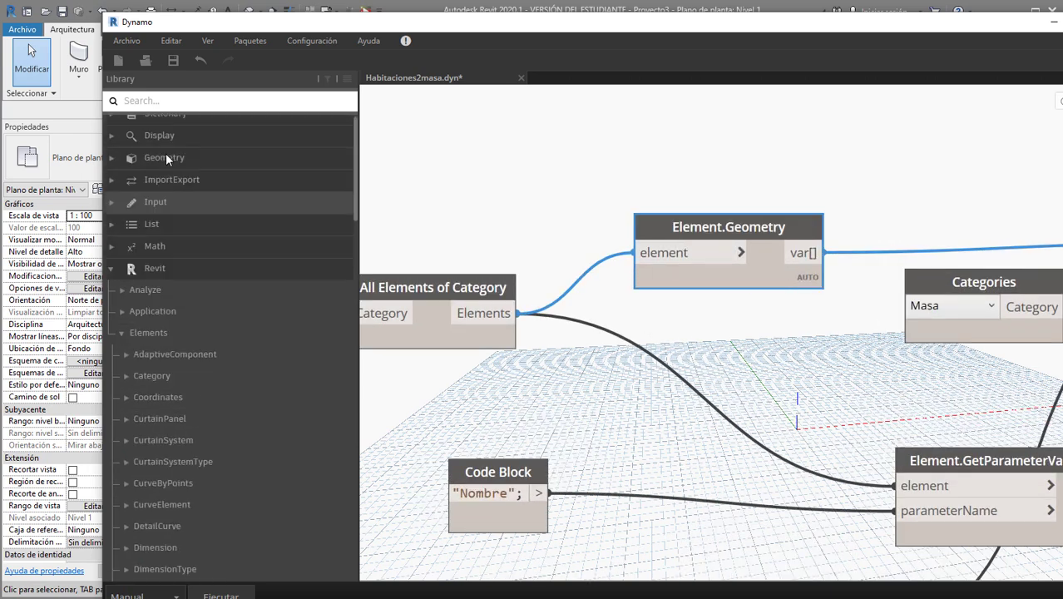
pyautogui.scroll(1, 165, 153)
pyautogui.scroll(-1, 730, 256)
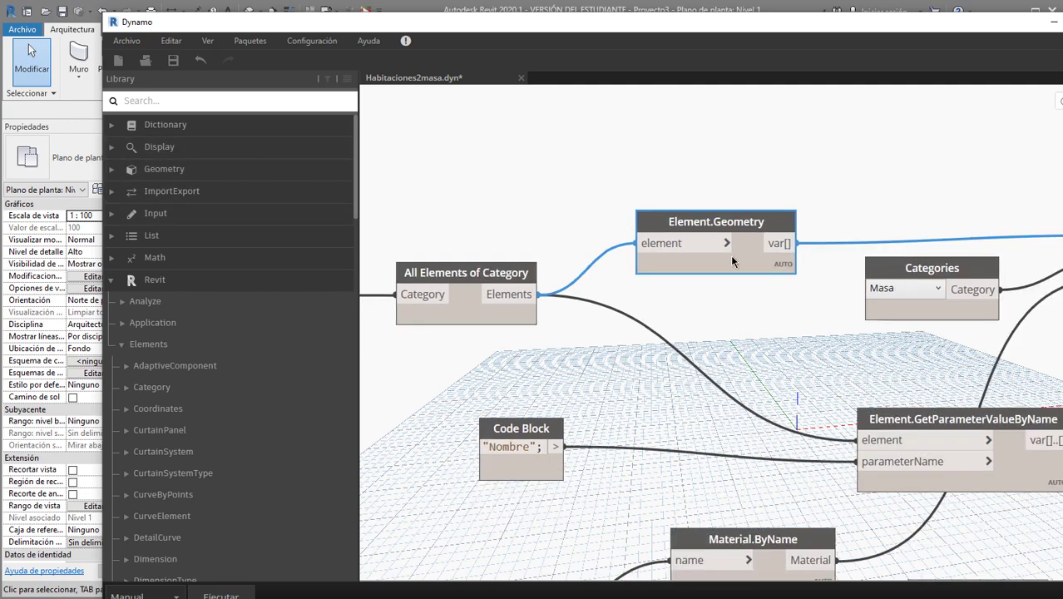
pyautogui.moveTo(731, 255); pyautogui.dragTo(772, 208, button='middle')
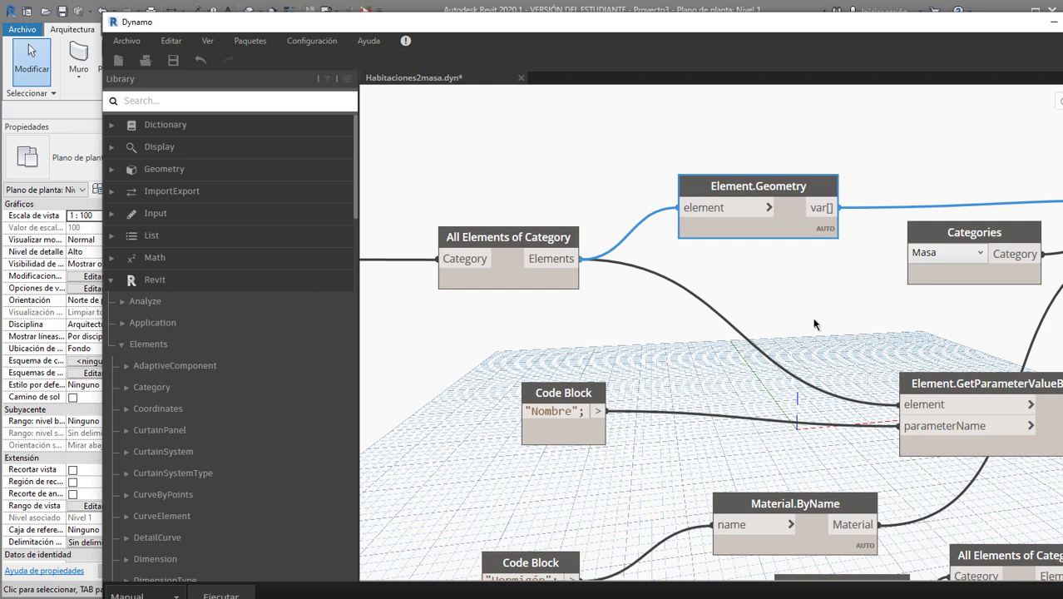
pyautogui.moveTo(717, 390); pyautogui.dragTo(409, 440, button='middle')
pyautogui.scroll(2, 957, 255)
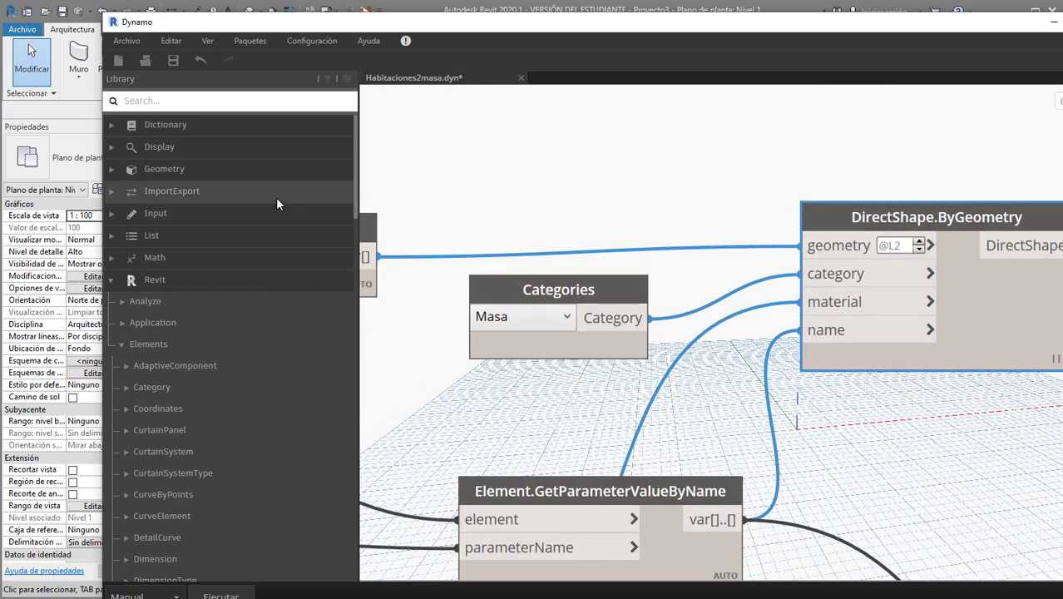
# Step: Expand the Library's Revit Elements > DirectShape node group
pyautogui.click(122, 343)
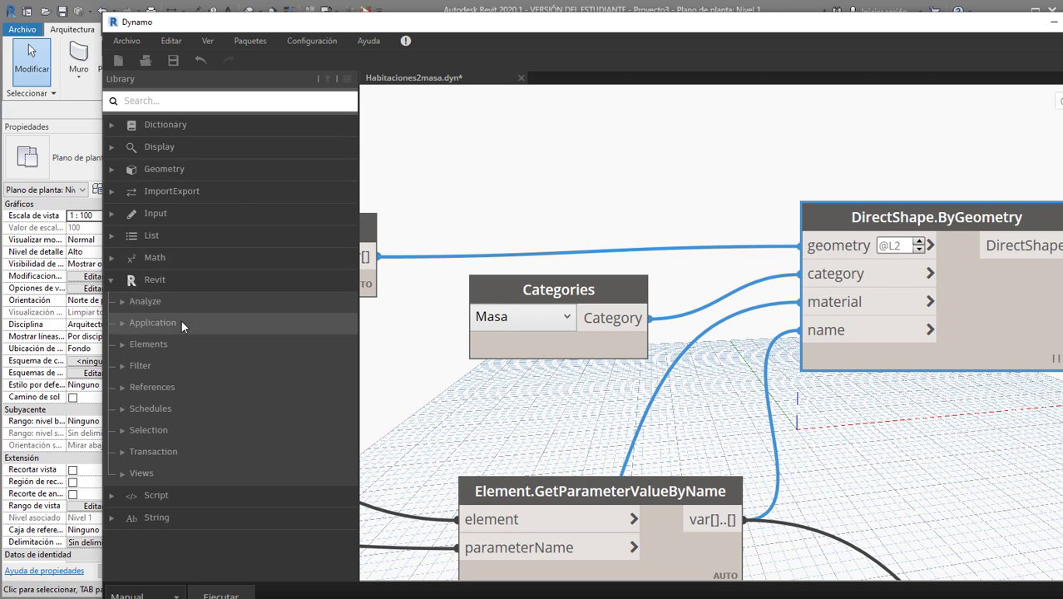
pyautogui.click(122, 344)
pyautogui.scroll(-3, 173, 355)
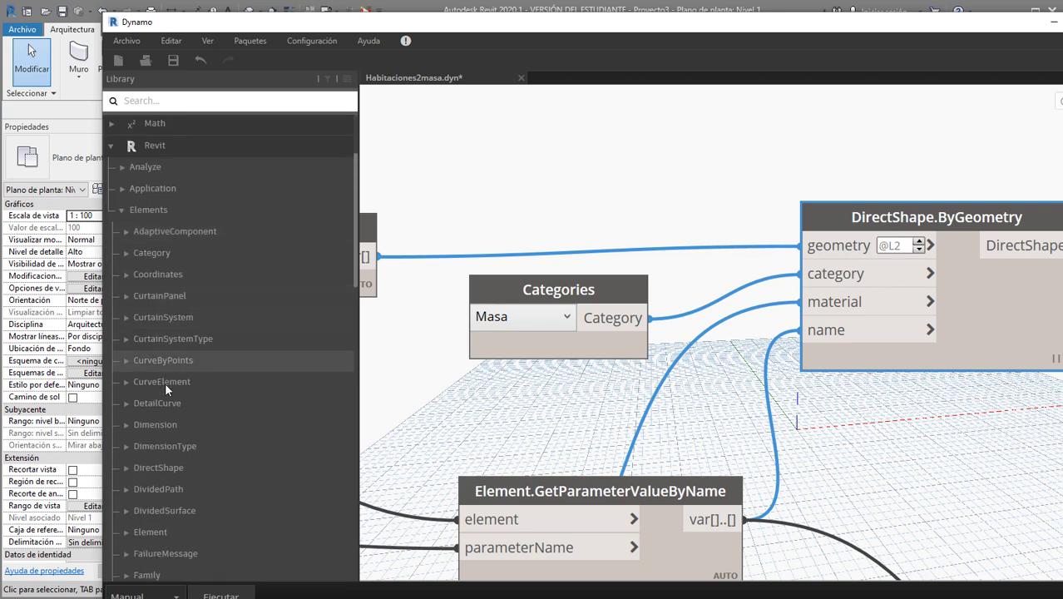
pyautogui.click(126, 469)
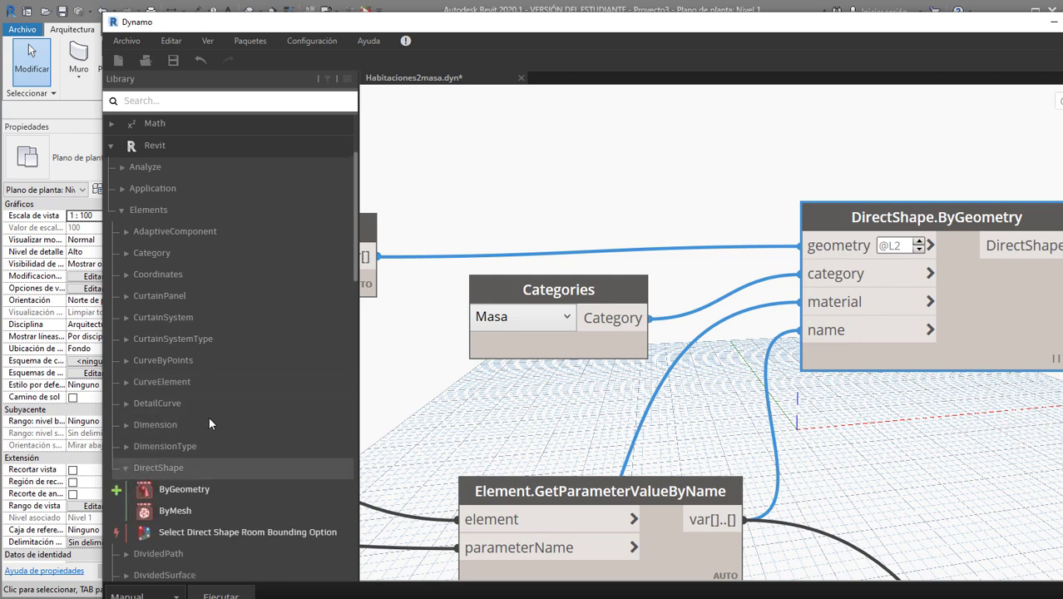
pyautogui.scroll(-5, 209, 416)
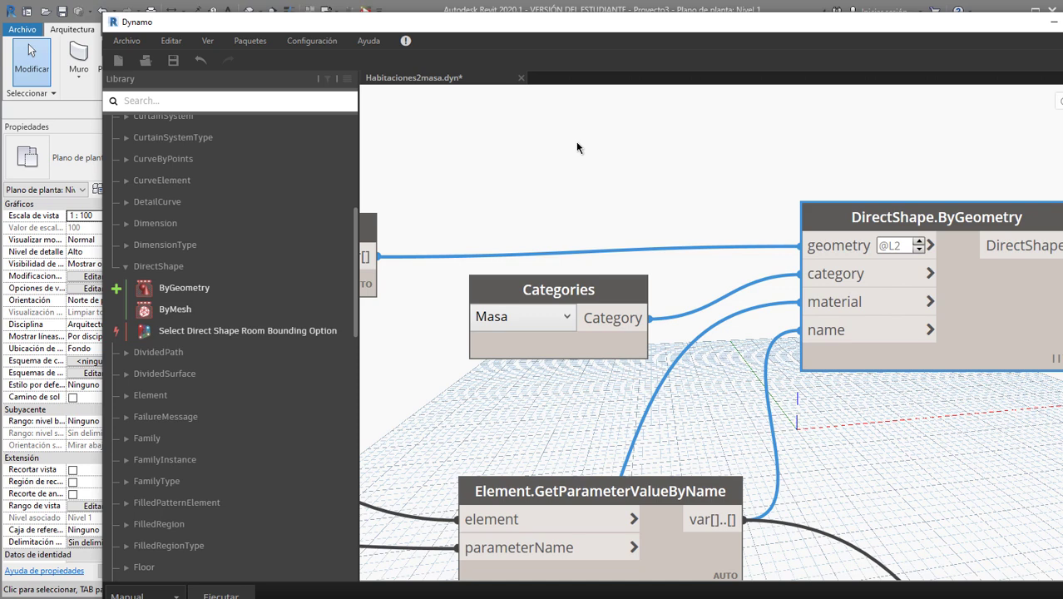
# Step: Nudge DirectShape.ByGeometry up-left and reposition the Masa Categories node
pyautogui.moveTo(875, 227); pyautogui.dragTo(867, 208)
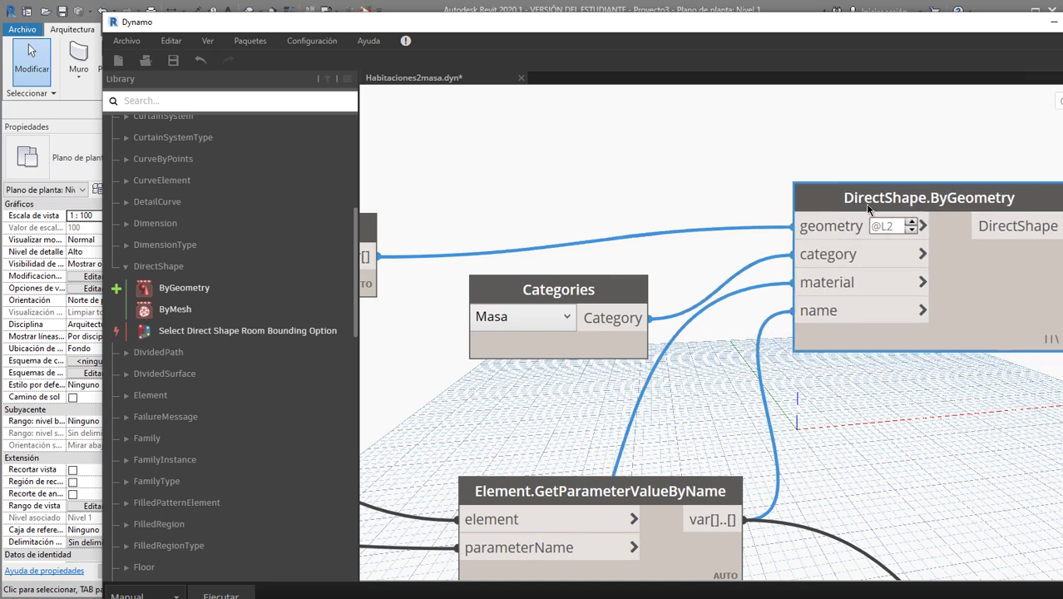
pyautogui.scroll(-3, 693, 255)
pyautogui.scroll(3, 663, 268)
pyautogui.moveTo(617, 292); pyautogui.dragTo(580, 296)
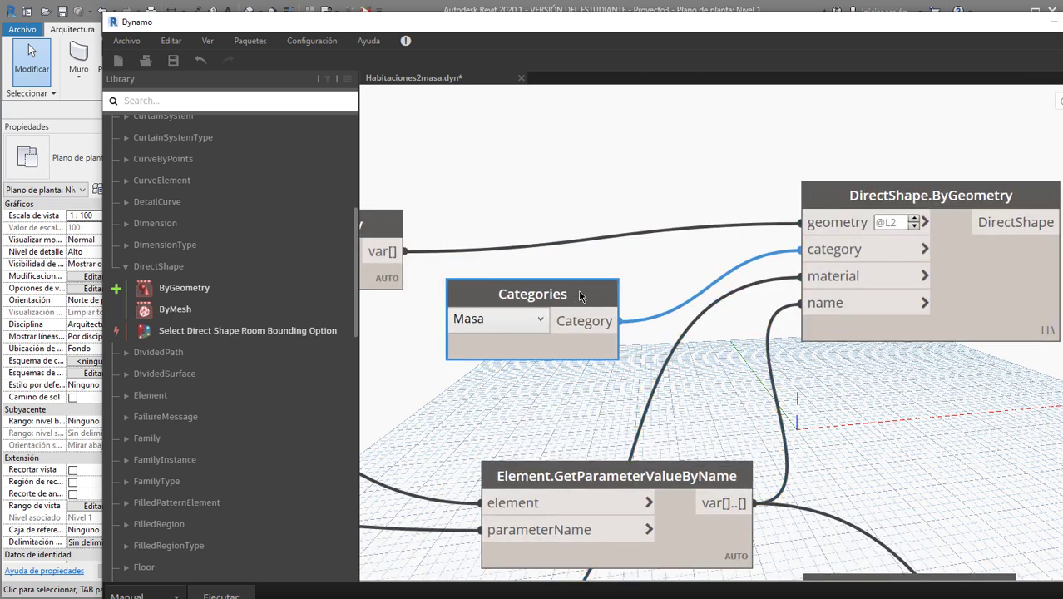
pyautogui.moveTo(580, 296); pyautogui.dragTo(621, 291, button='middle')
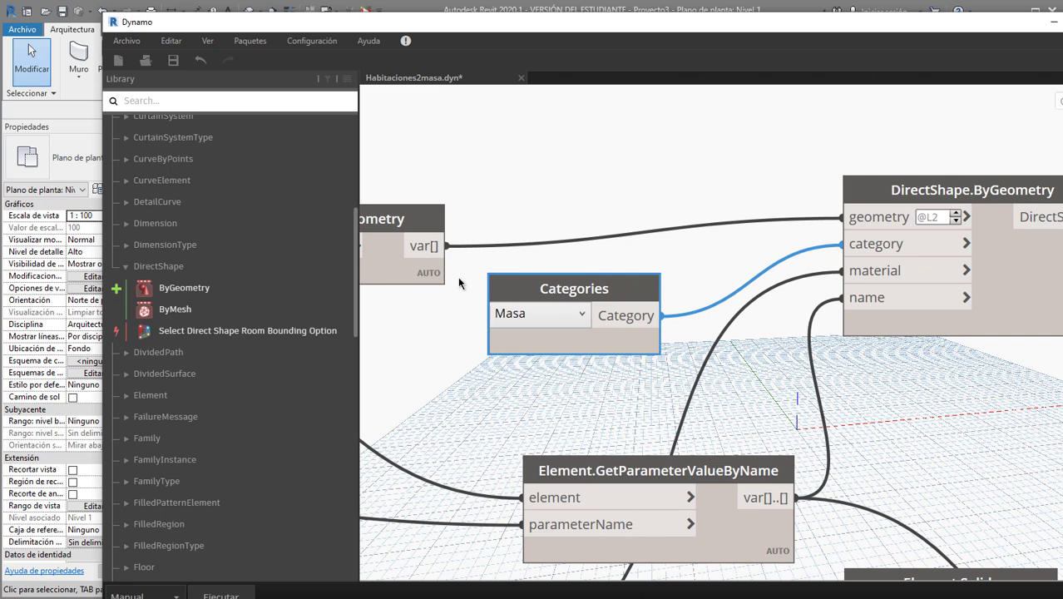
pyautogui.scroll(-2, 588, 289)
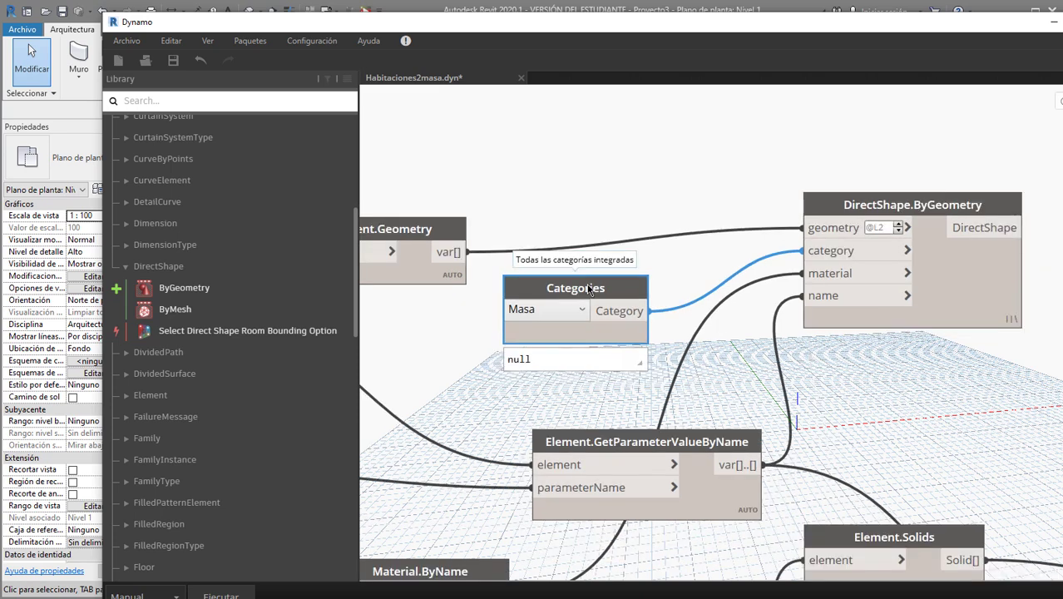
pyautogui.moveTo(588, 289); pyautogui.dragTo(617, 287)
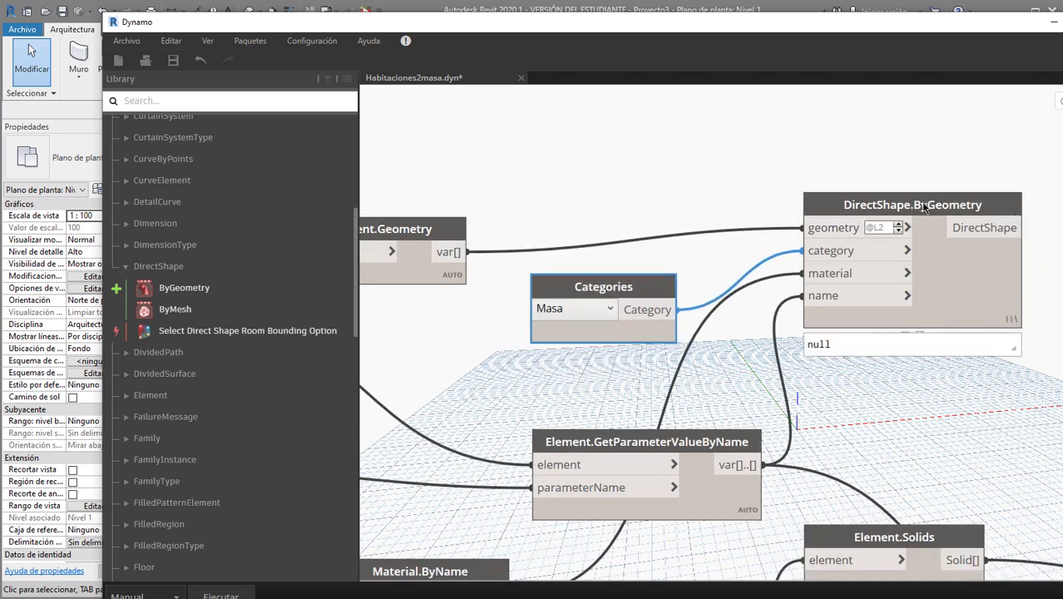
pyautogui.moveTo(842, 224); pyautogui.dragTo(846, 225)
pyautogui.moveTo(645, 282)
pyautogui.mouseDown()
pyautogui.moveTo(617, 287)
pyautogui.moveTo(613, 274)
pyautogui.mouseUp()
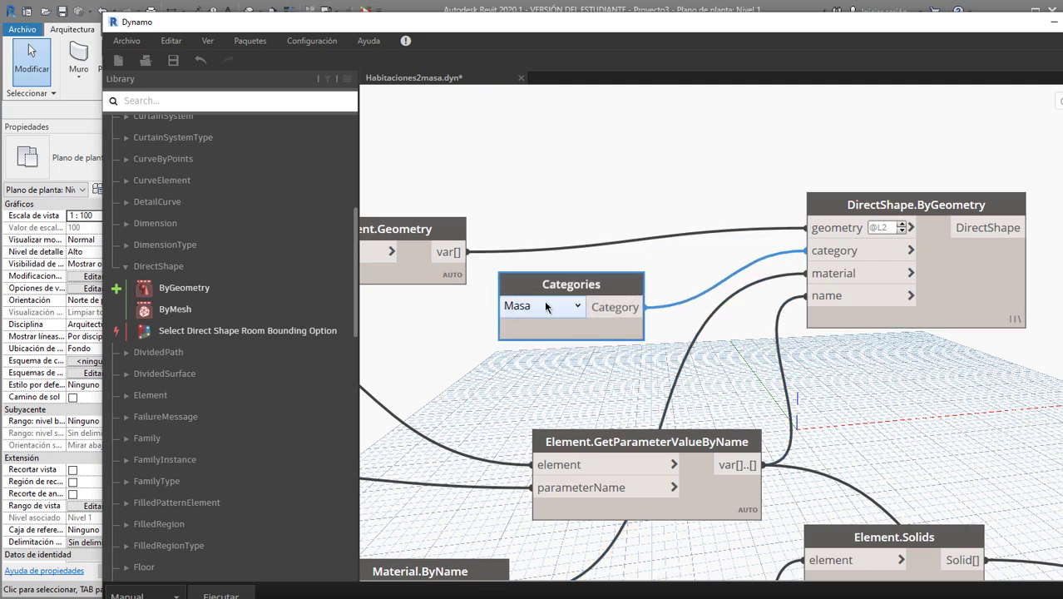
# Step: Pan to the Nombre and Hormigón code blocks and nudge Material.ByName up-left
pyautogui.moveTo(655, 345); pyautogui.dragTo(755, 334, button='middle')
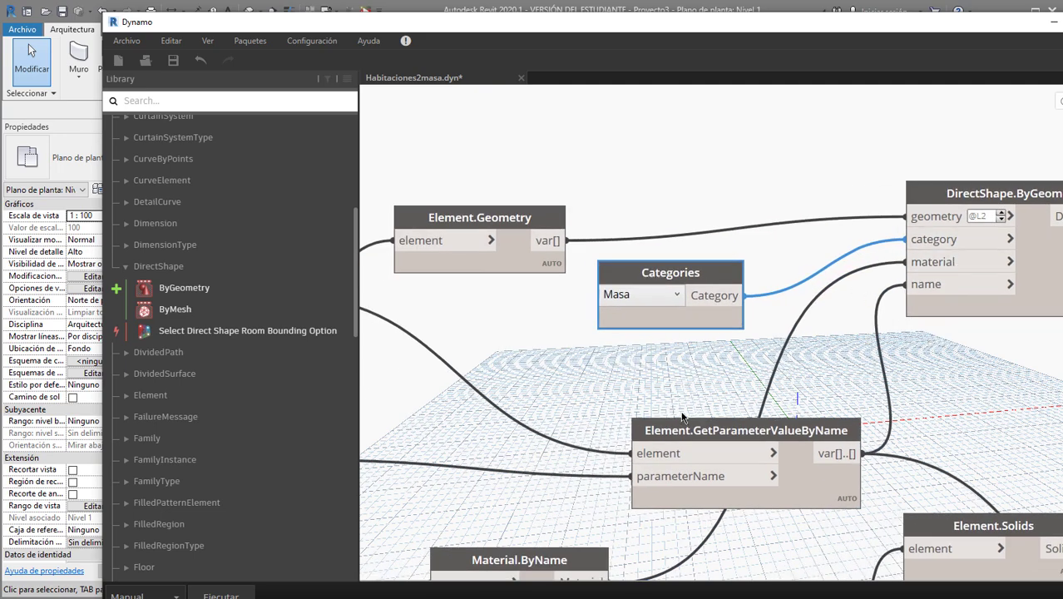
pyautogui.scroll(-2, 790, 432)
pyautogui.moveTo(584, 491); pyautogui.dragTo(717, 349, button='middle')
pyautogui.scroll(2, 501, 413)
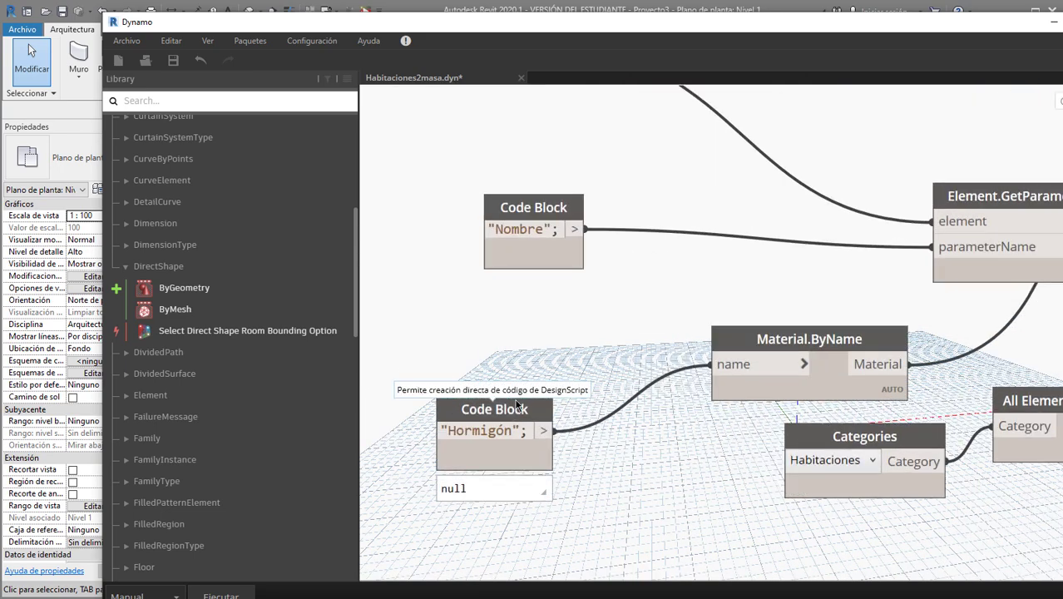
pyautogui.moveTo(909, 337)
pyautogui.mouseDown(button='middle')
pyautogui.moveTo(751, 384)
pyautogui.moveTo(600, 479)
pyautogui.mouseUp(button='middle')
pyautogui.moveTo(812, 255); pyautogui.dragTo(708, 385, button='middle')
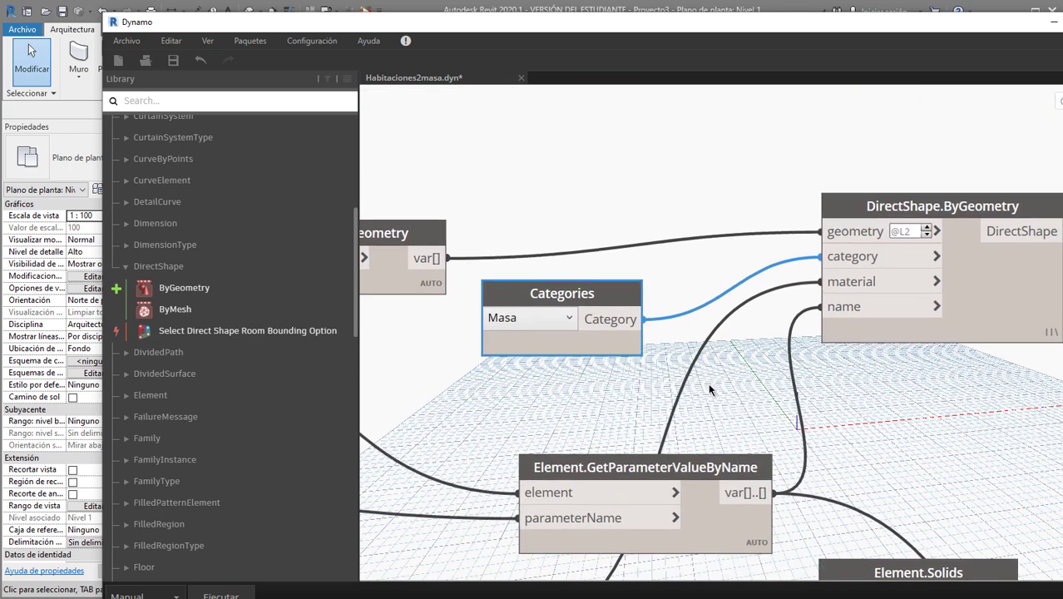
pyautogui.moveTo(349, 541); pyautogui.dragTo(636, 336, button='middle')
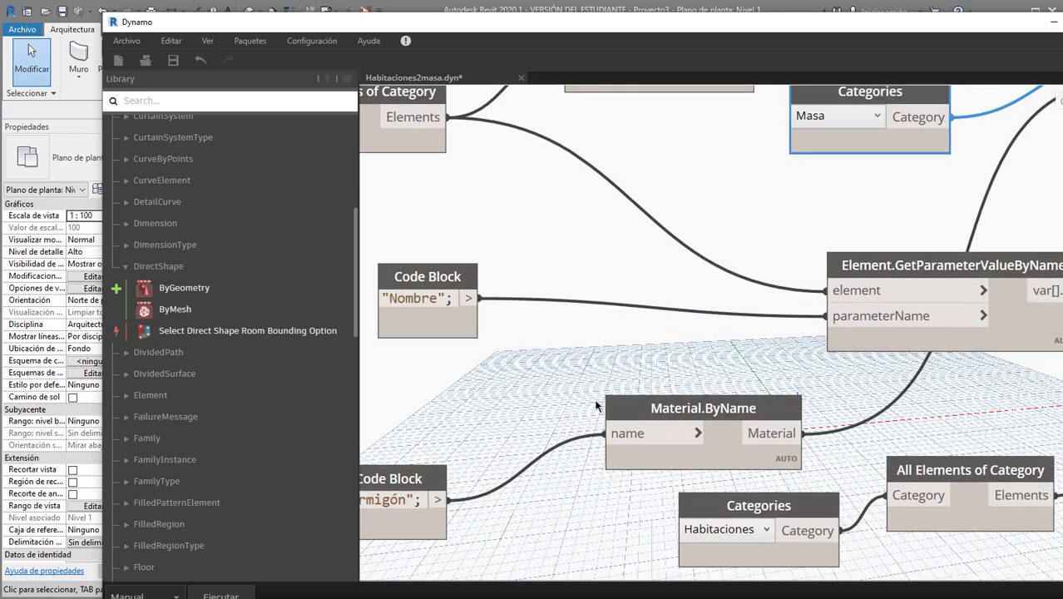
pyautogui.moveTo(426, 434)
pyautogui.mouseDown(button='middle')
pyautogui.moveTo(542, 416)
pyautogui.moveTo(580, 388)
pyautogui.mouseUp(button='middle')
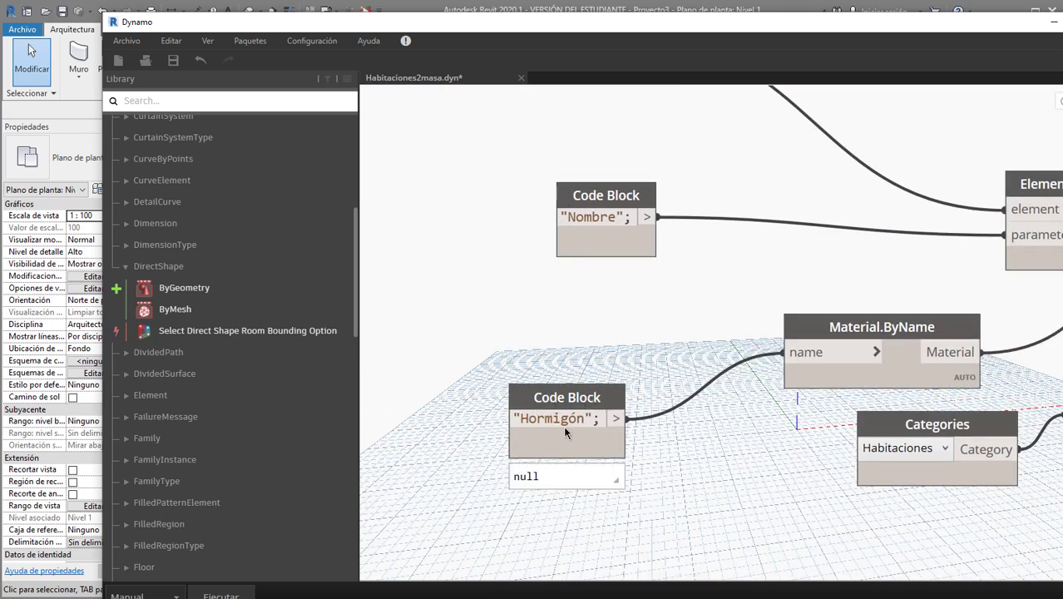
pyautogui.scroll(2, 848, 345)
pyautogui.moveTo(845, 337)
pyautogui.mouseDown(button='middle')
pyautogui.moveTo(753, 376)
pyautogui.moveTo(665, 365)
pyautogui.mouseUp(button='middle')
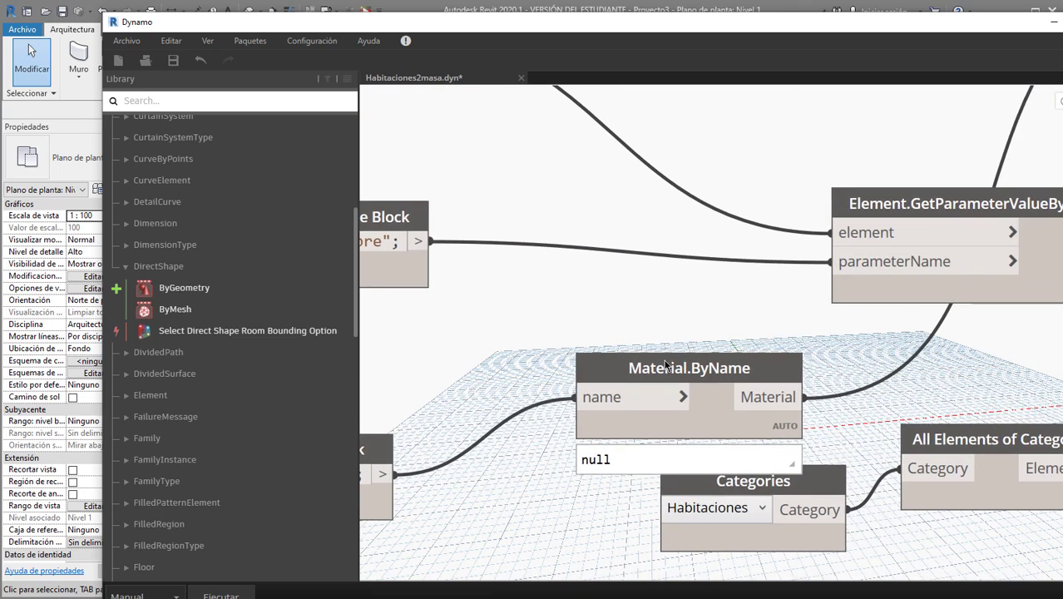
pyautogui.moveTo(674, 460)
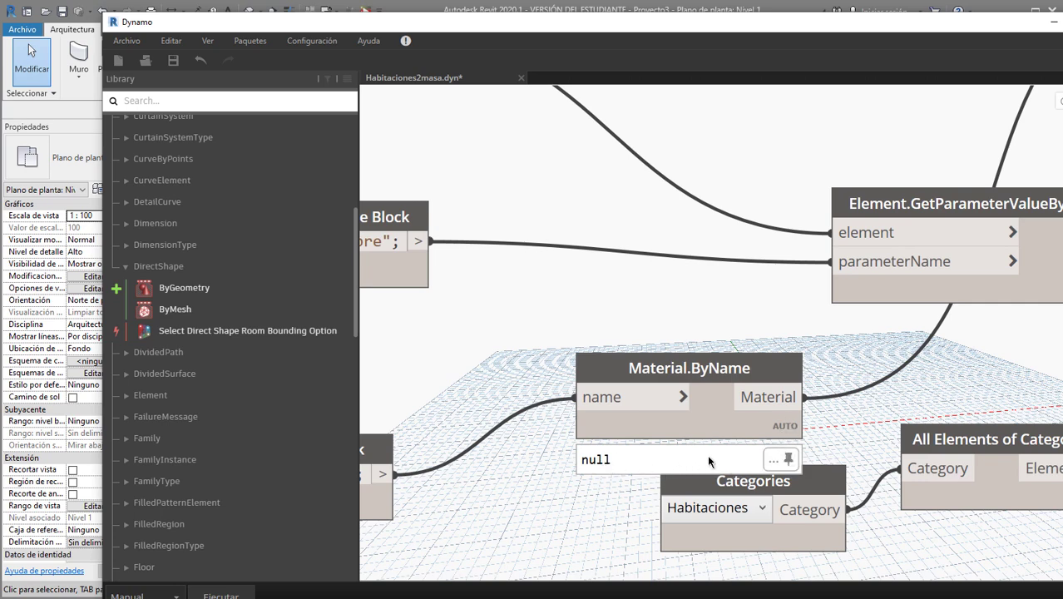
pyautogui.moveTo(745, 370); pyautogui.dragTo(669, 343)
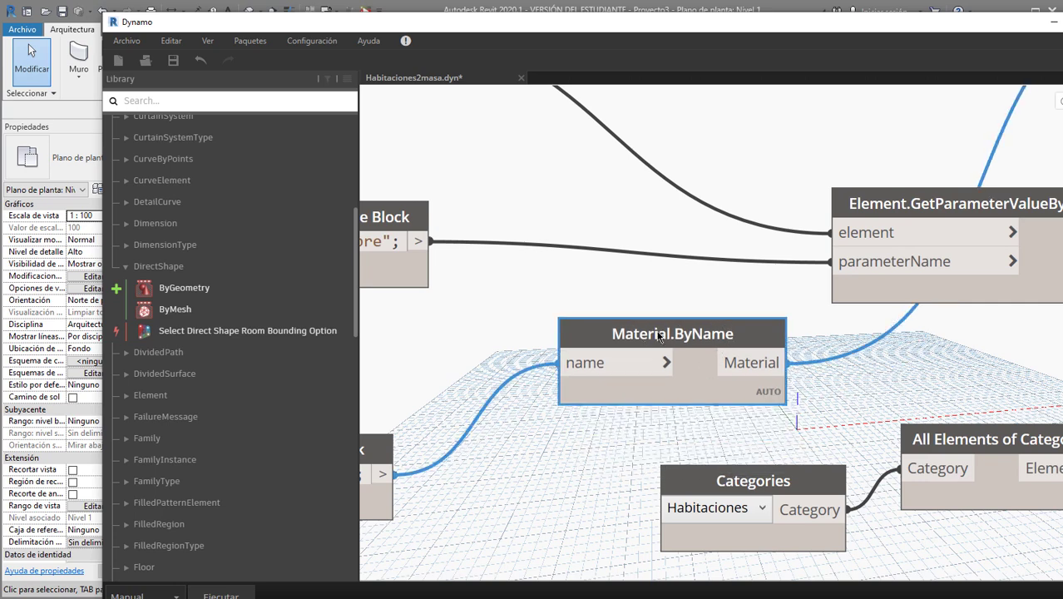
pyautogui.scroll(-4, 806, 269)
pyautogui.scroll(2, 765, 268)
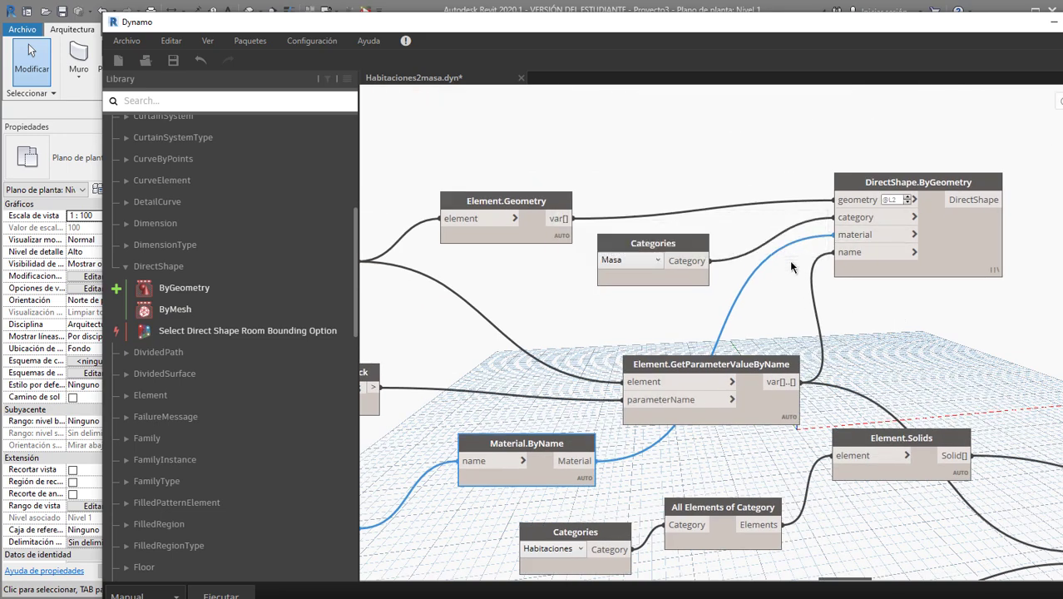
# Step: Move Element.GetParameterValueByName up-left and pull DirectShape.ByGeometry toward its inputs
pyautogui.moveTo(668, 335); pyautogui.dragTo(730, 318, button='middle')
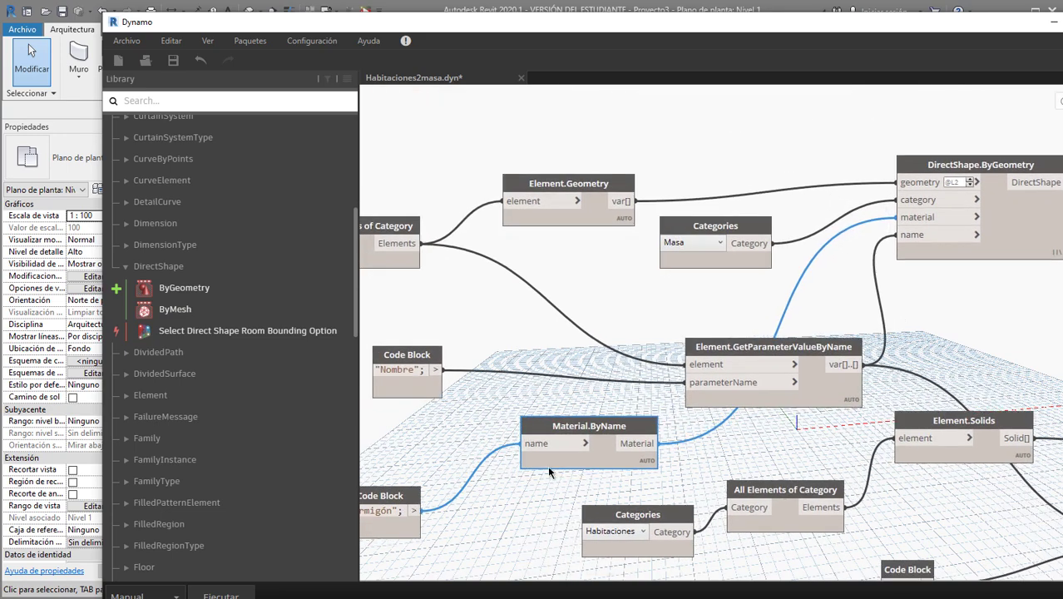
pyautogui.moveTo(776, 347); pyautogui.dragTo(702, 283)
pyautogui.moveTo(466, 247); pyautogui.dragTo(523, 293, button='middle')
pyautogui.moveTo(437, 281)
pyautogui.mouseDown(button='middle')
pyautogui.moveTo(724, 246)
pyautogui.moveTo(490, 277)
pyautogui.mouseUp(button='middle')
pyautogui.click(1058, 217)
pyautogui.moveTo(1058, 217); pyautogui.dragTo(1034, 224)
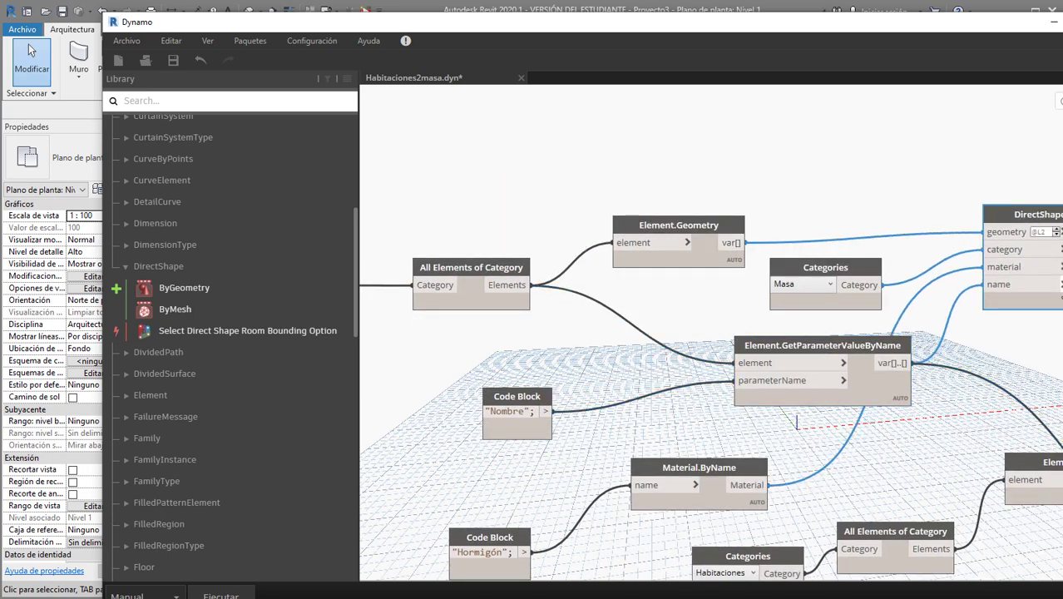
pyautogui.moveTo(1061, 321); pyautogui.dragTo(1027, 331, button='middle')
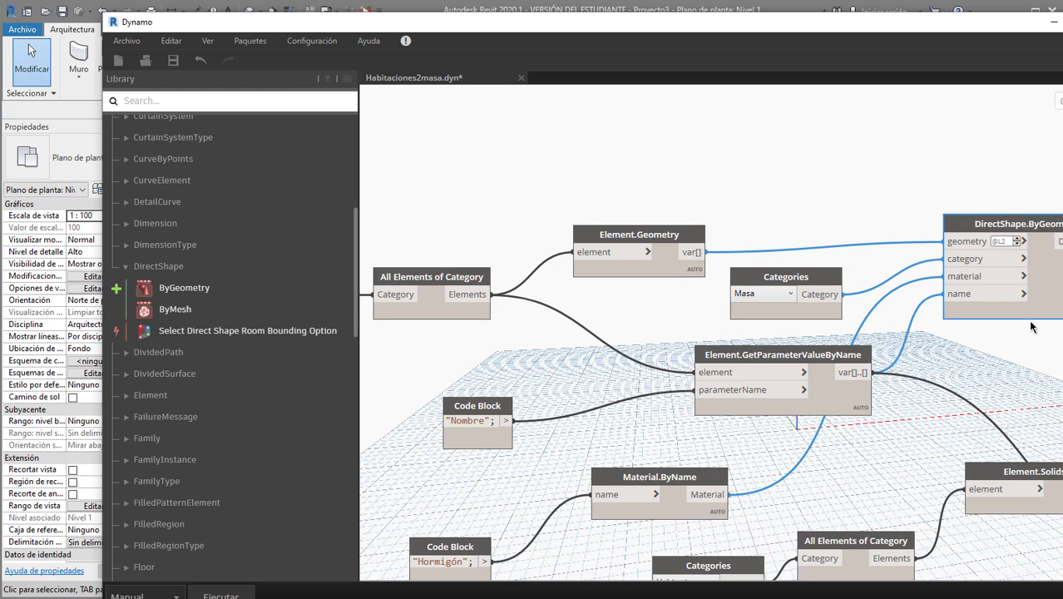
pyautogui.moveTo(803, 356); pyautogui.dragTo(786, 346)
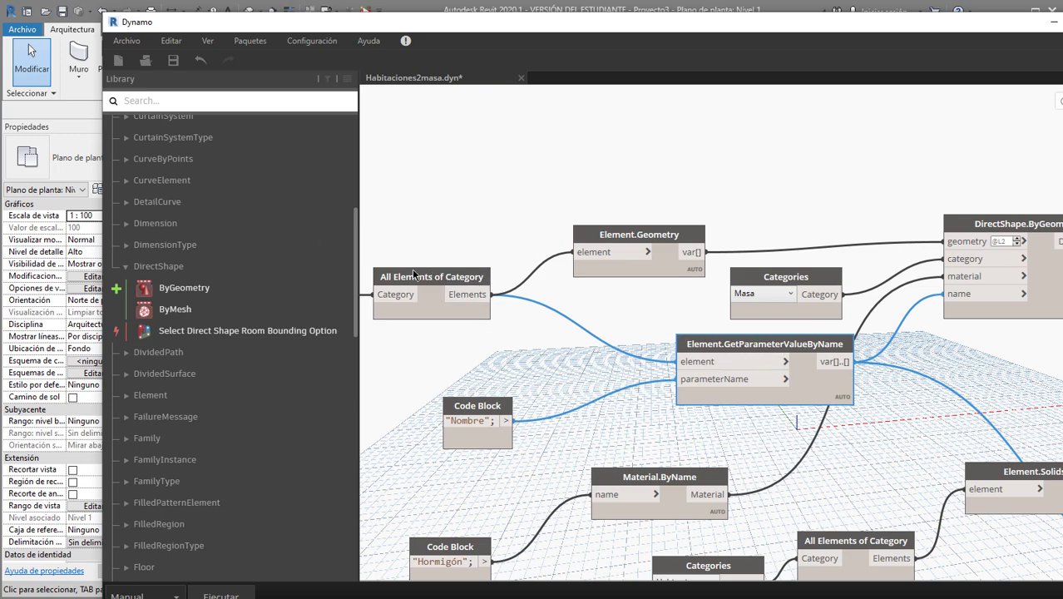
# Step: Pan and zoom to review the Habitaciones Categories, parameter-value and DirectShape.ByGeometry wiring
pyautogui.moveTo(374, 297); pyautogui.dragTo(664, 284, button='middle')
pyautogui.moveTo(748, 332); pyautogui.dragTo(611, 321, button='middle')
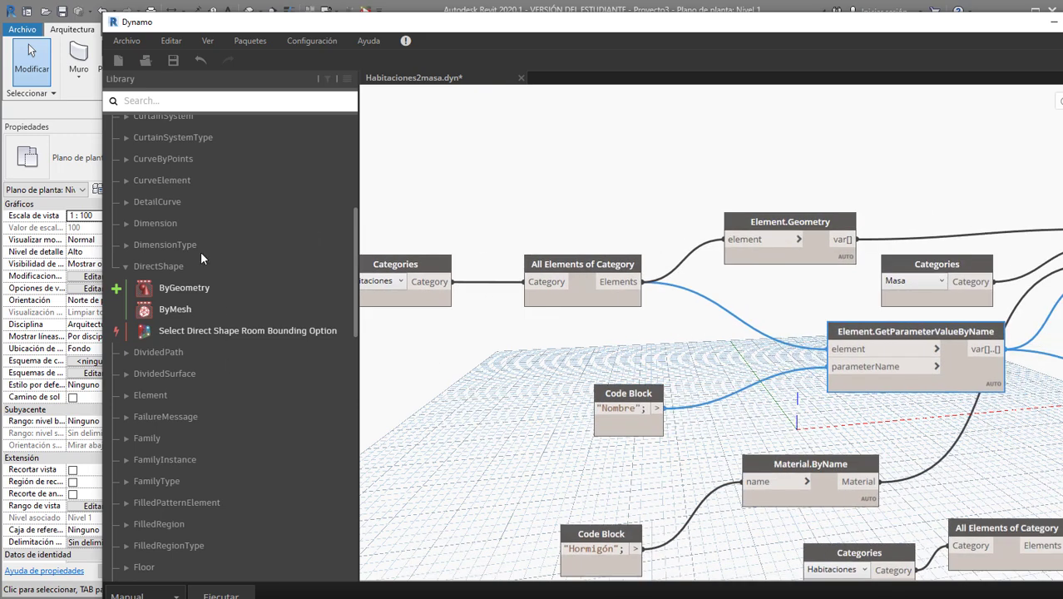
pyautogui.scroll(2, 689, 318)
pyautogui.moveTo(805, 356); pyautogui.dragTo(760, 353, button='middle')
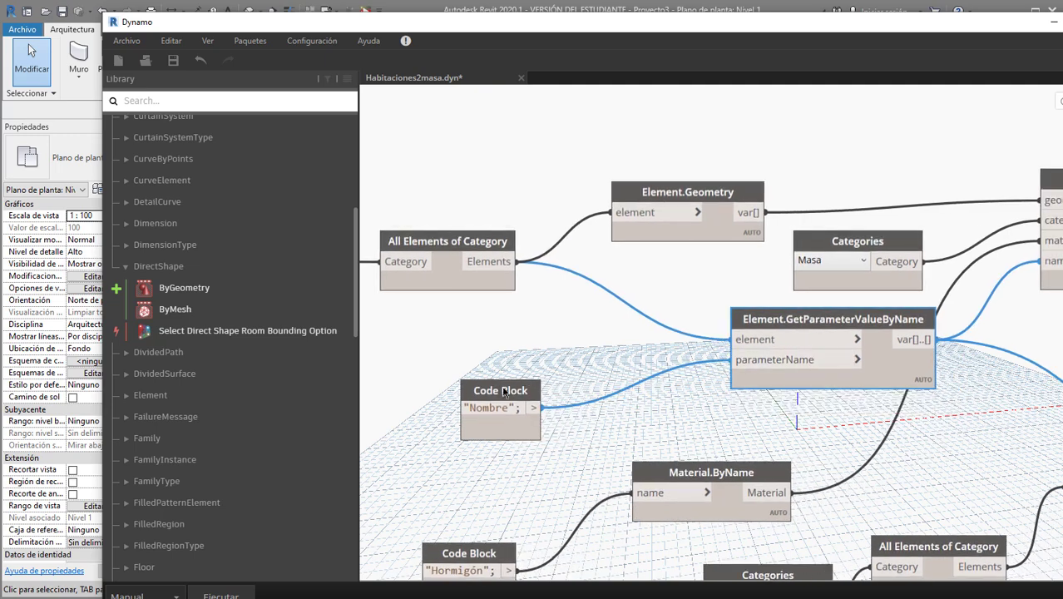
pyautogui.moveTo(988, 349)
pyautogui.mouseDown(button='middle')
pyautogui.moveTo(668, 417)
pyautogui.moveTo(945, 379)
pyautogui.mouseUp(button='middle')
pyautogui.moveTo(1062, 362); pyautogui.dragTo(821, 361, button='middle')
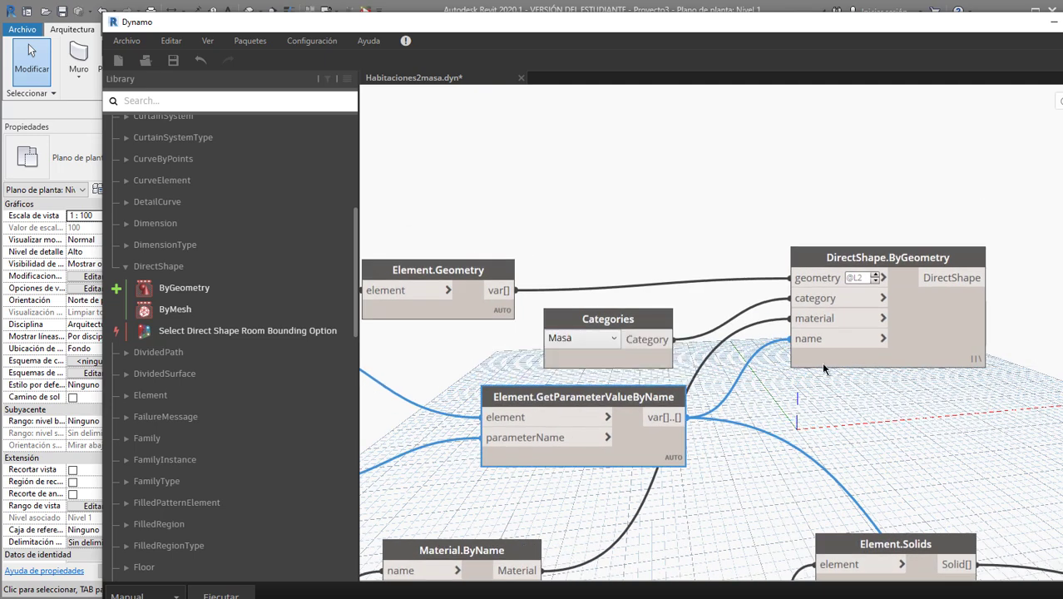
pyautogui.scroll(1, 822, 362)
pyautogui.scroll(-1, 1032, 366)
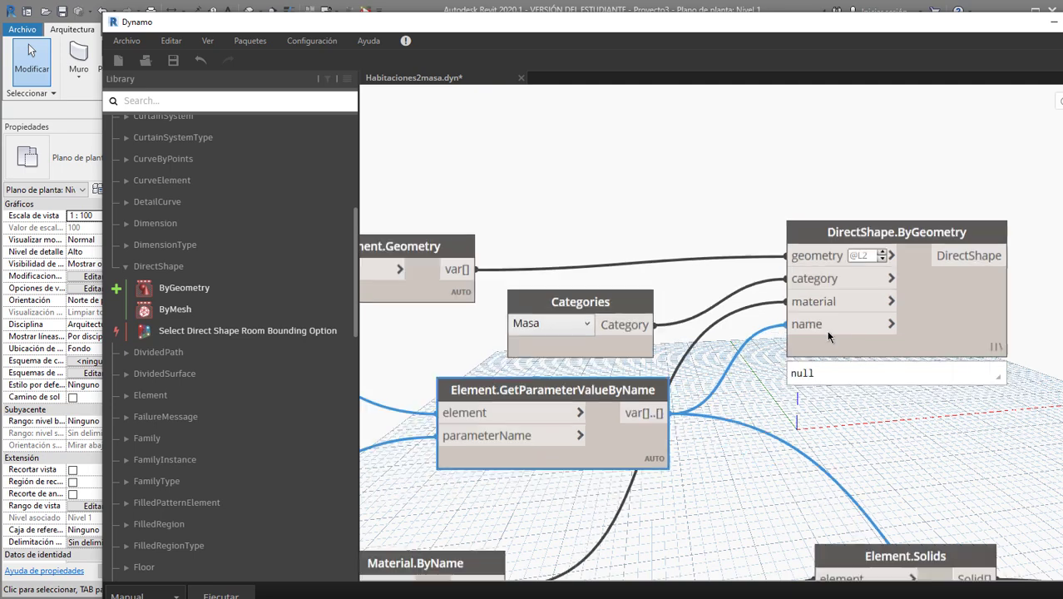
pyautogui.scroll(-1, 943, 281)
pyautogui.scroll(1, 942, 281)
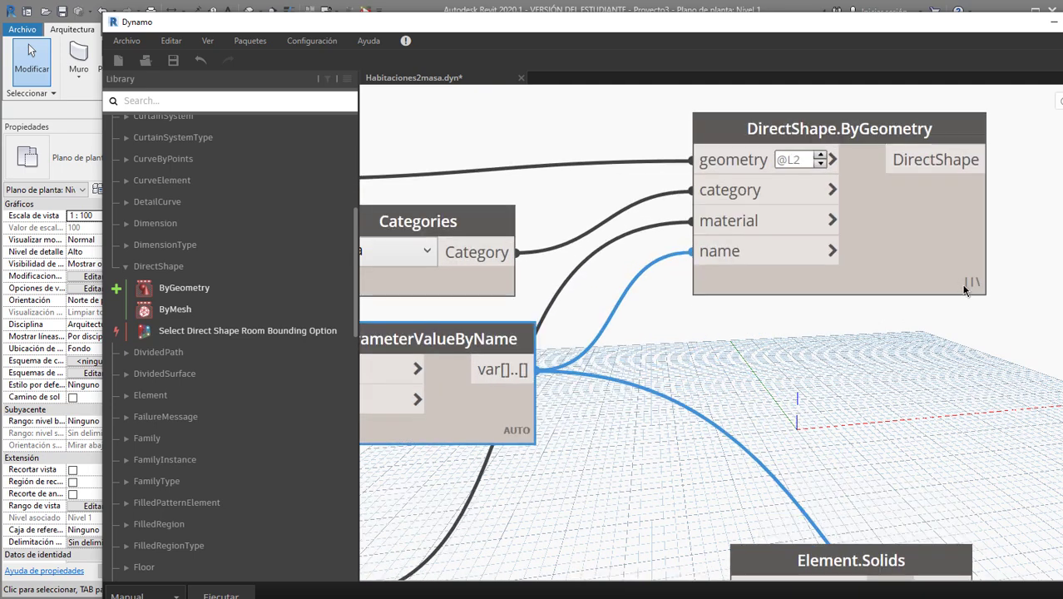
# Step: Open and dismiss DirectShape.ByGeometry's context menu, then centre the graph
pyautogui.rightClick(965, 288)
pyautogui.click(864, 337)
pyautogui.scroll(-1, 848, 324)
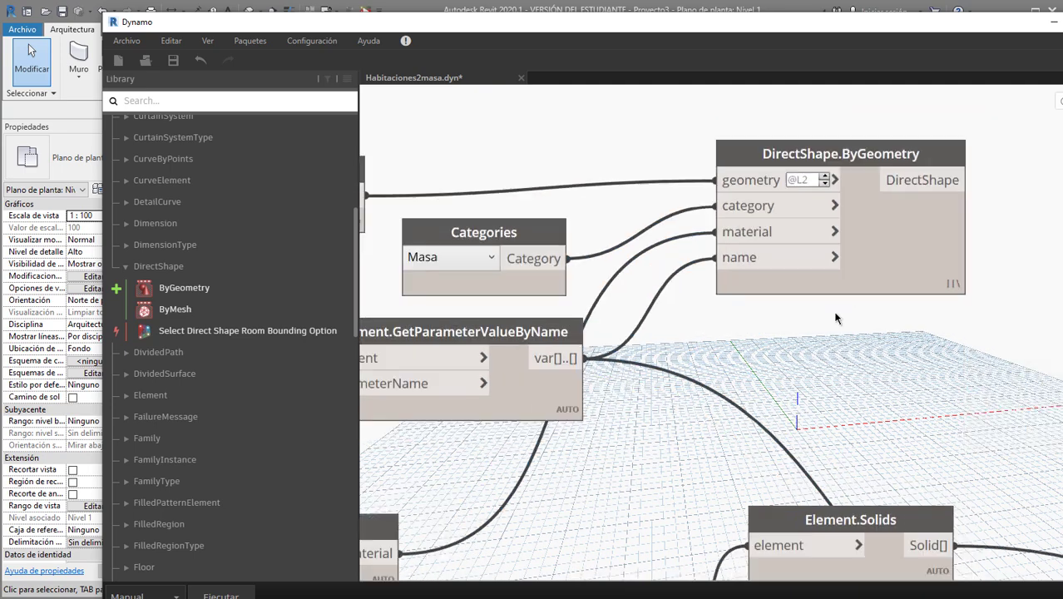
pyautogui.scroll(-1, 836, 318)
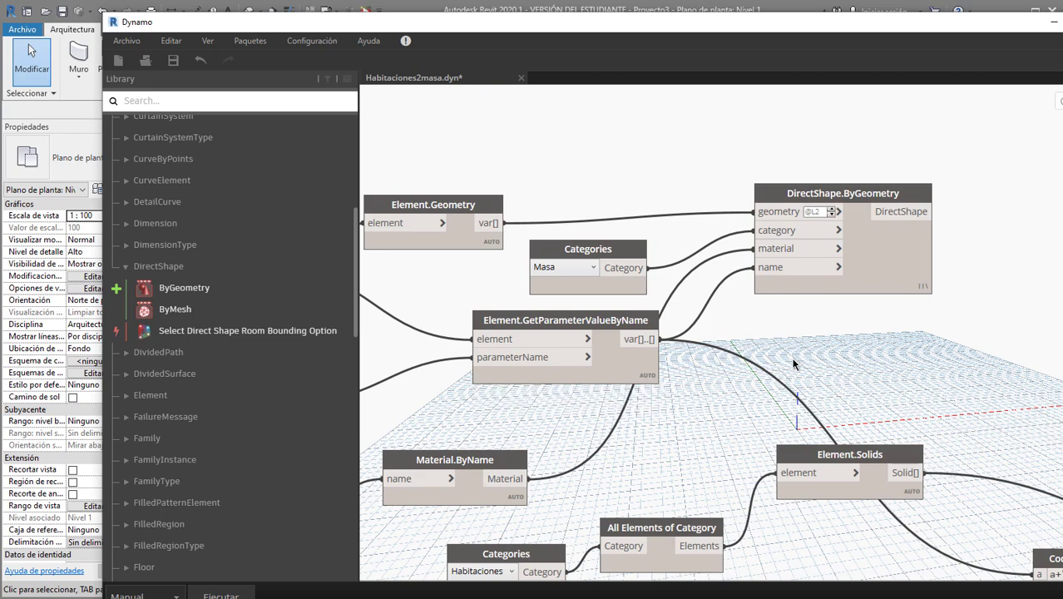
pyautogui.scroll(-2, 699, 325)
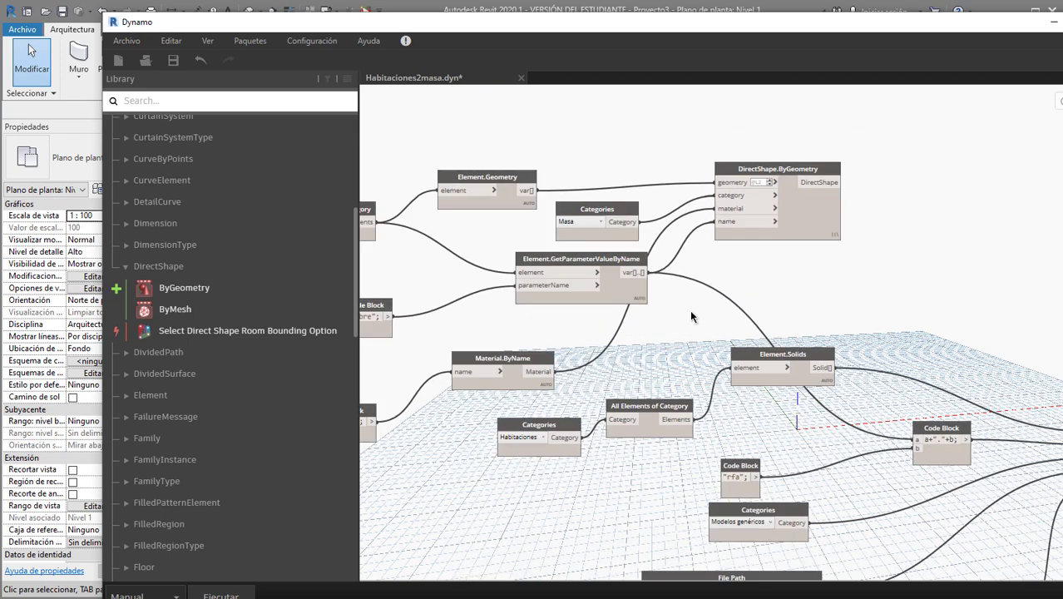
pyautogui.scroll(1, 720, 299)
pyautogui.scroll(1, 764, 433)
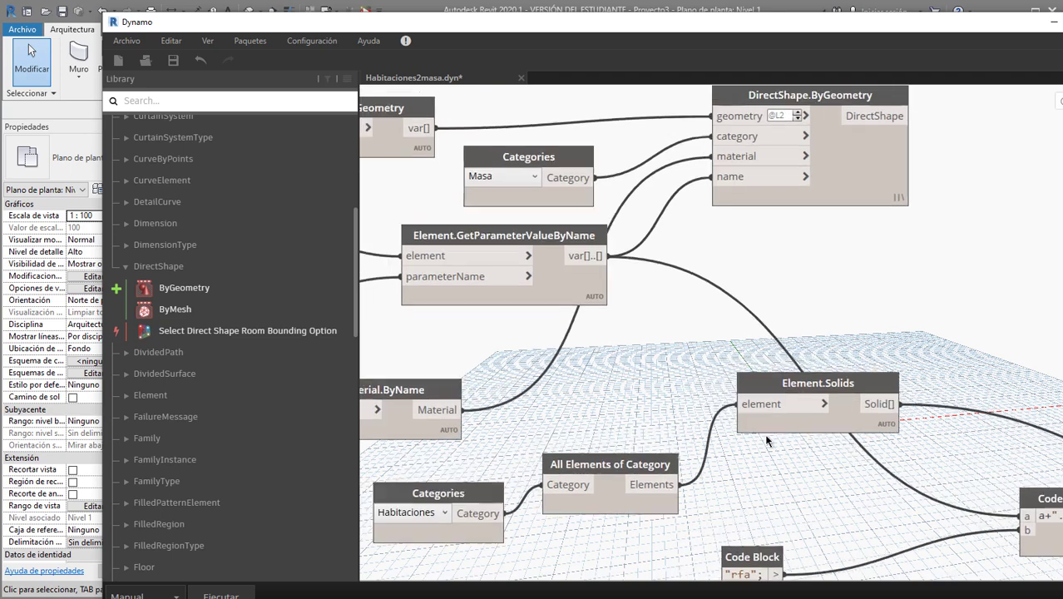
pyautogui.moveTo(764, 433); pyautogui.dragTo(898, 533, button='middle')
# Step: Run the graph with Ejecutar, check the Salon and Cocina element IDs, and minimise Dynamo
pyautogui.click(243, 592)
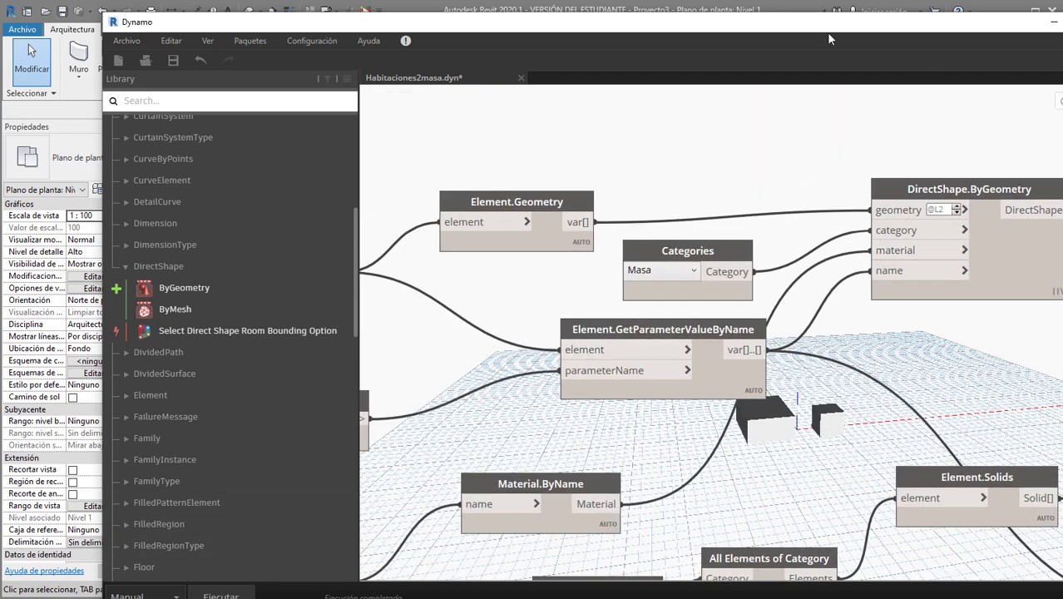
pyautogui.moveTo(816, 32); pyautogui.dragTo(778, 19)
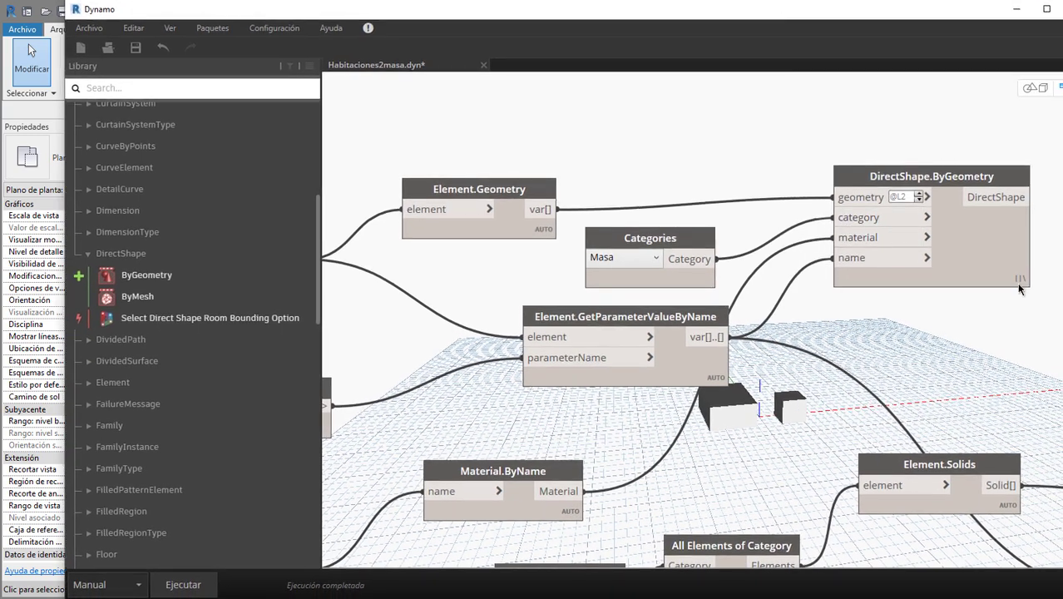
pyautogui.click(1017, 285)
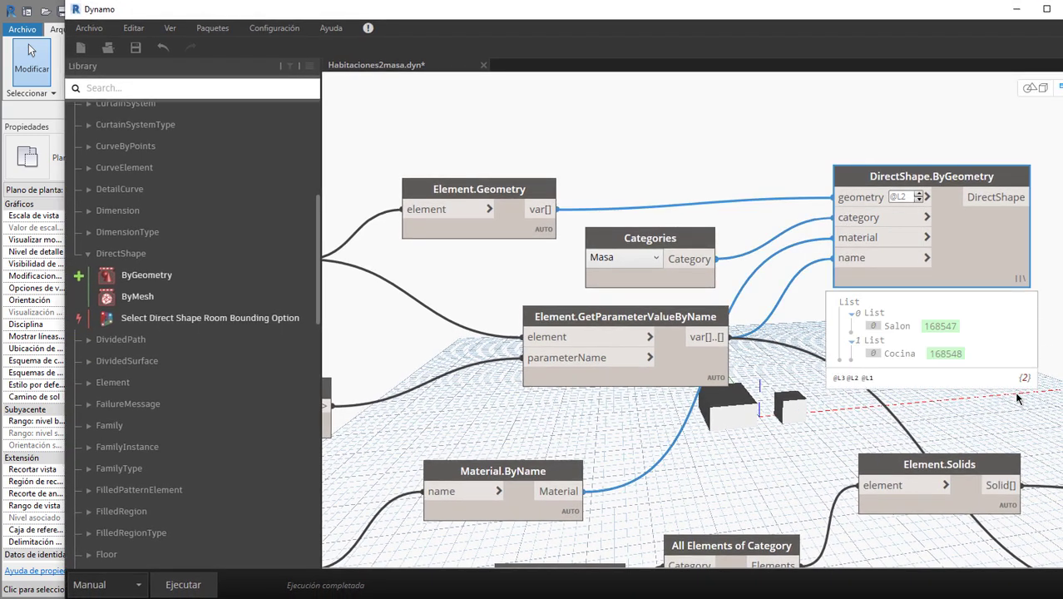
pyautogui.moveTo(966, 408); pyautogui.dragTo(810, 389, button='middle')
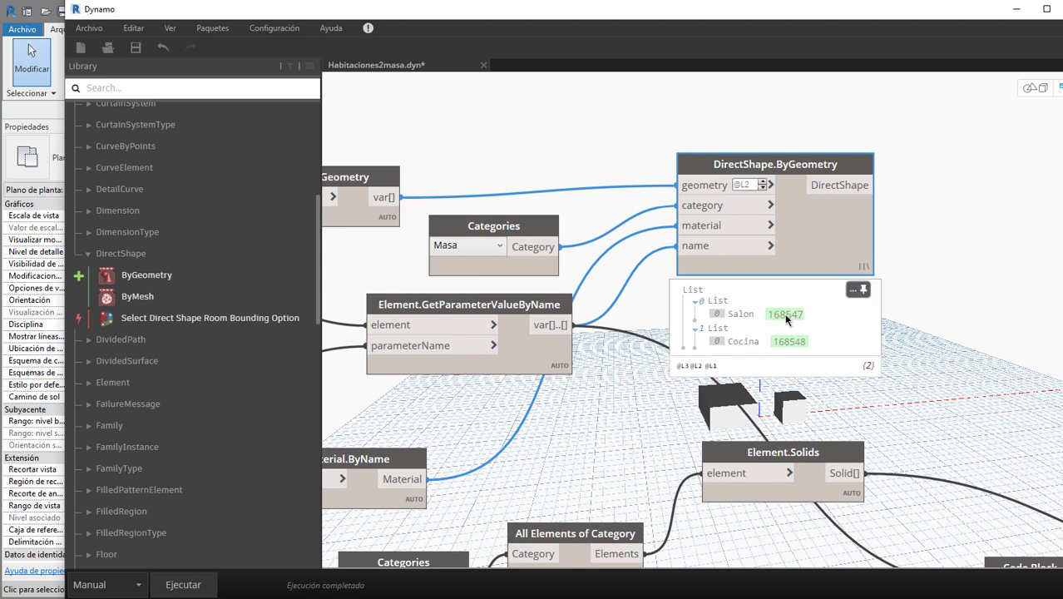
pyautogui.click(785, 314)
pyautogui.click(725, 356)
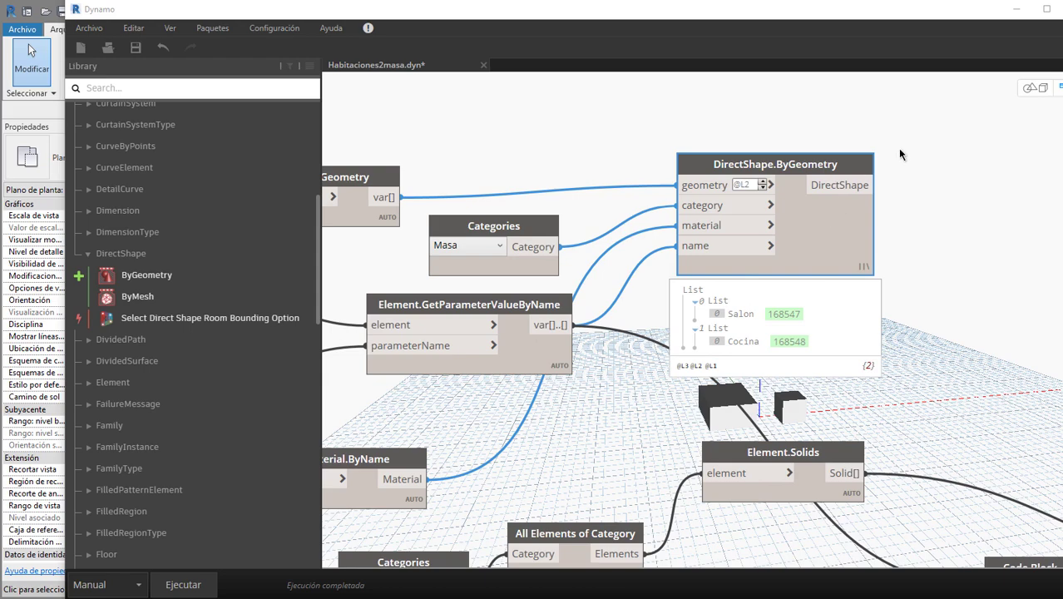
pyautogui.click(1017, 9)
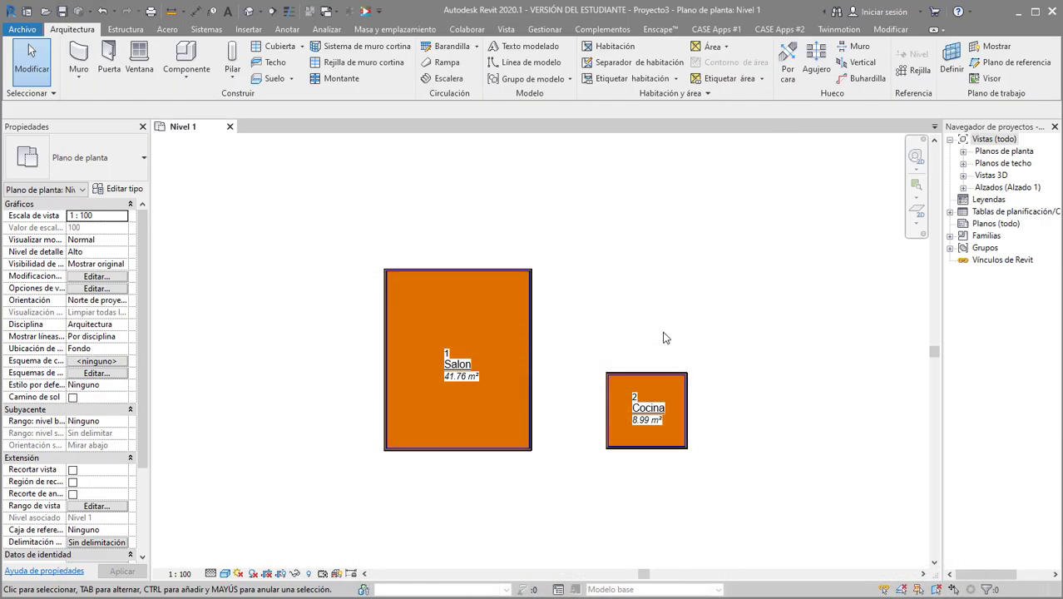
# Step: Open the default 3D view and turn on the Masa category in Visibility/Graphics (VG)
pyautogui.click(248, 11)
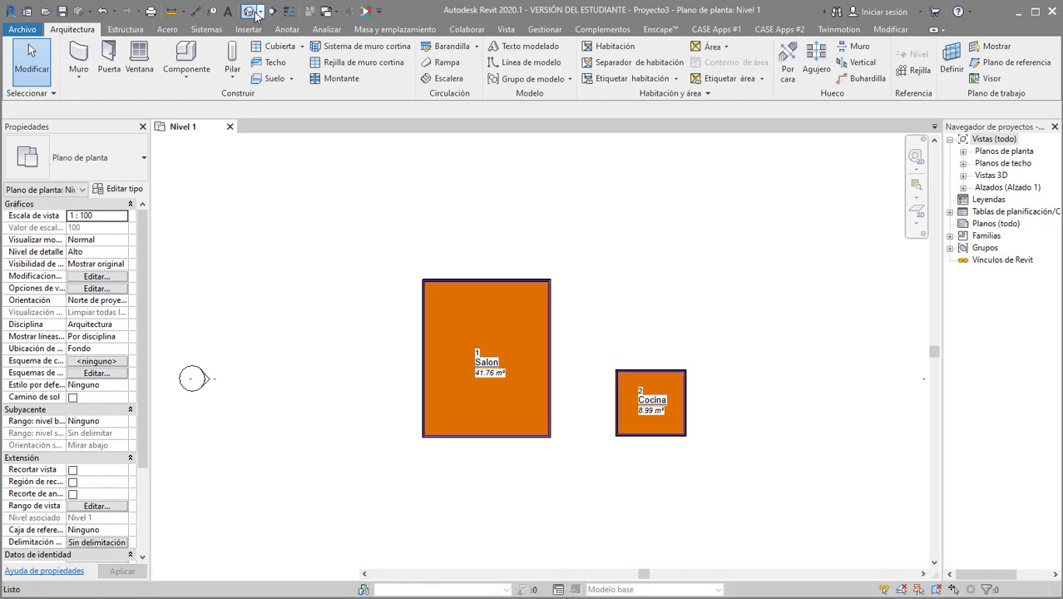
pyautogui.scroll(2, 499, 303)
pyautogui.press('v')
pyautogui.press('v')
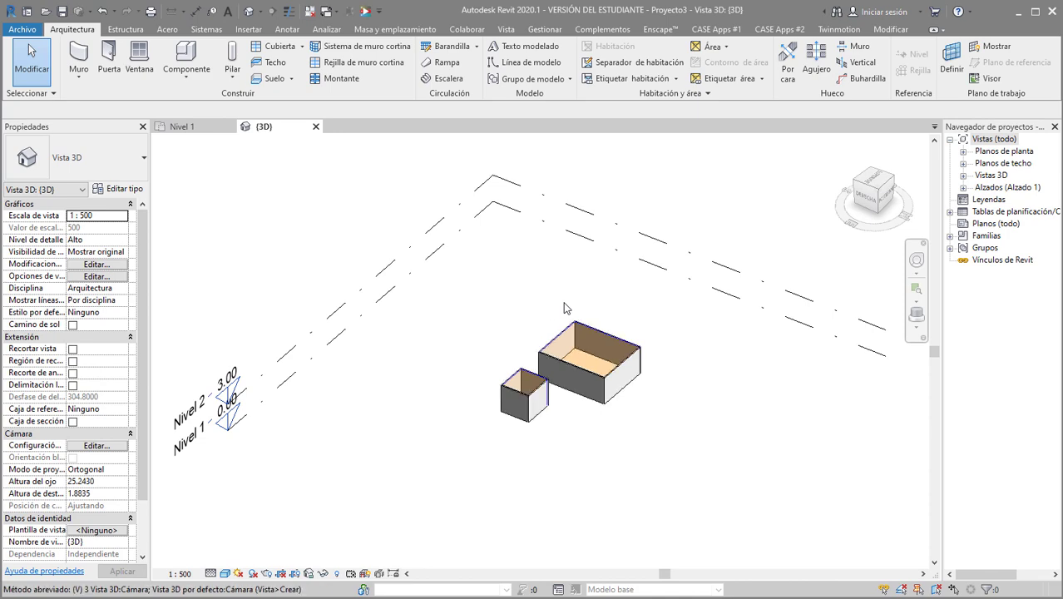
pyautogui.click(363, 295)
pyautogui.scroll(-5, 363, 294)
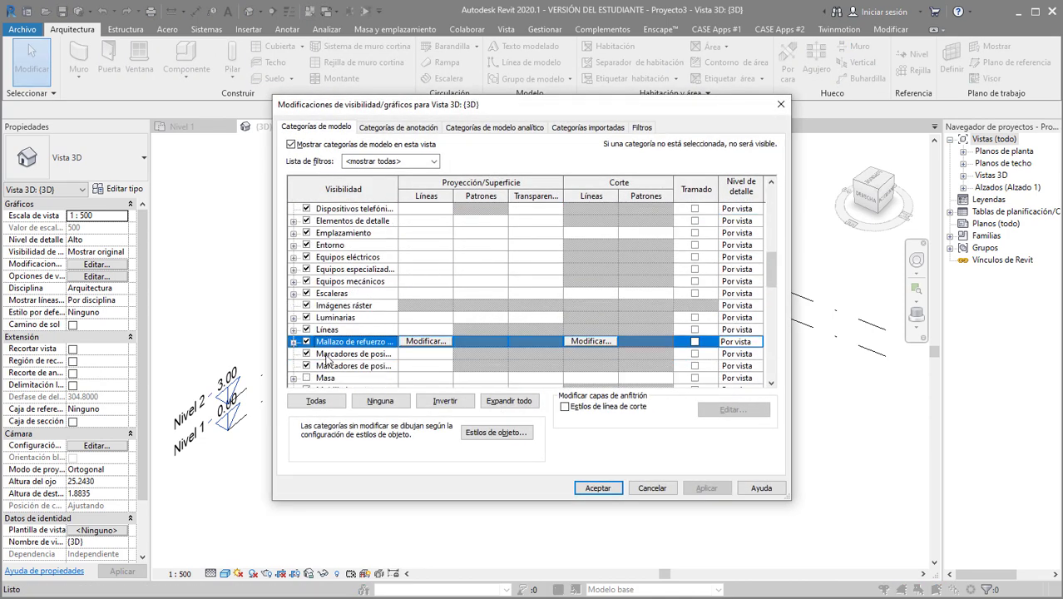
pyautogui.scroll(-3, 311, 379)
pyautogui.click(358, 366)
pyautogui.click(707, 488)
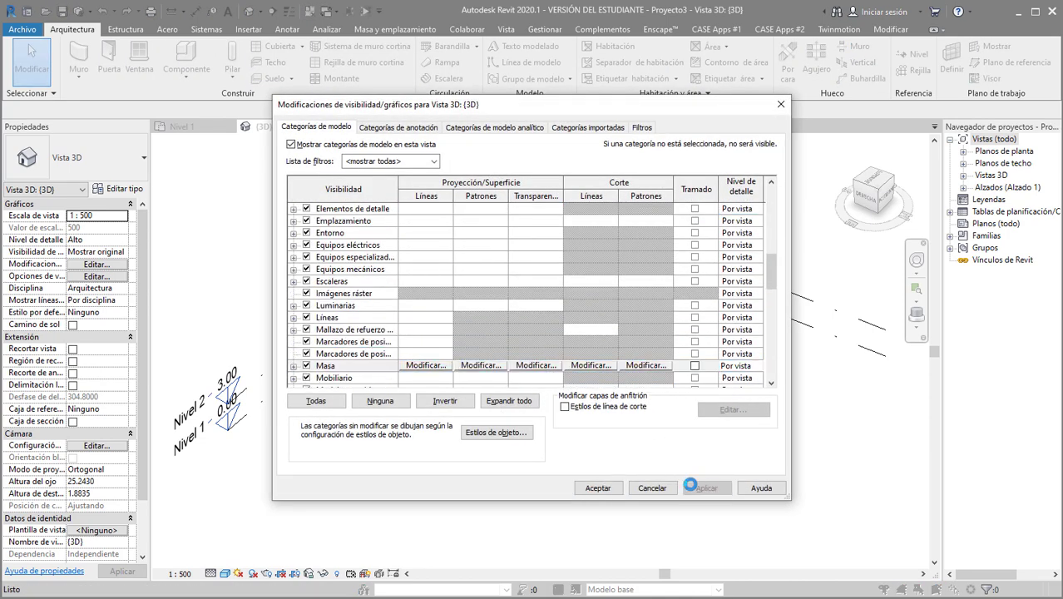
pyautogui.click(597, 488)
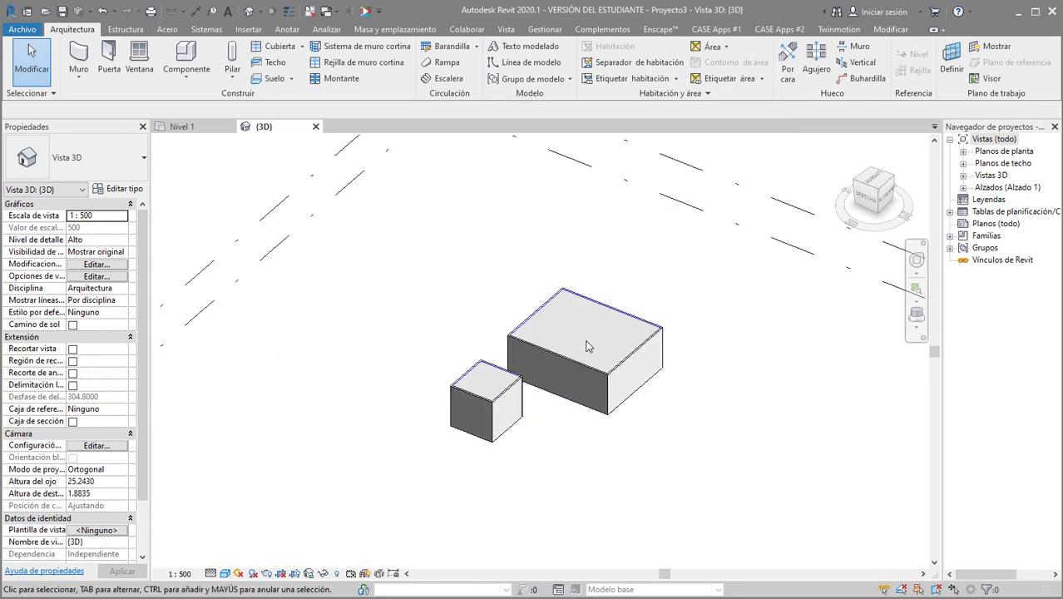
pyautogui.click(610, 316)
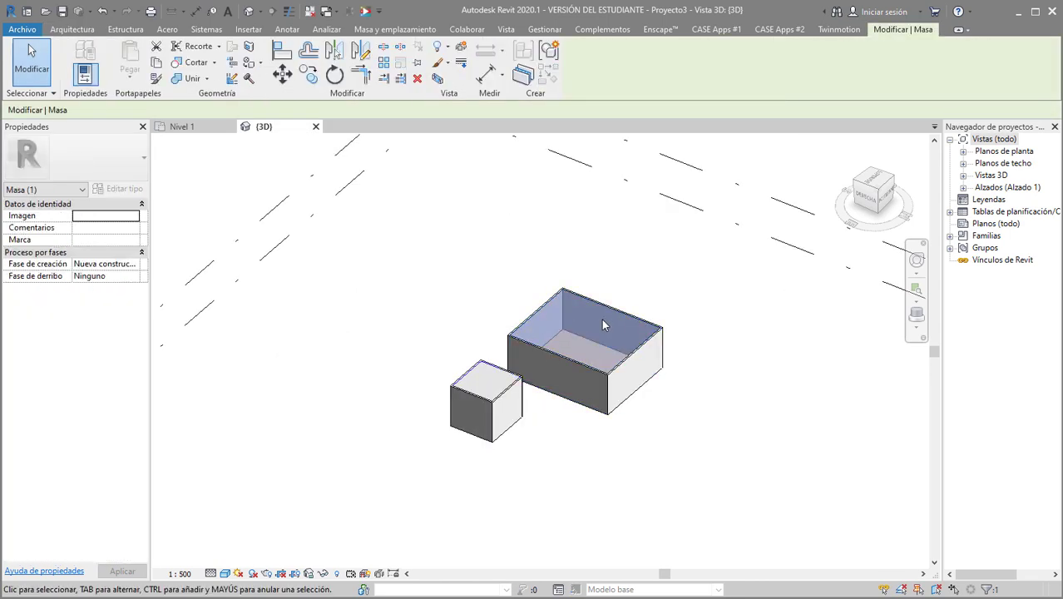
# Step: Copy the Salon mass to the right of the rooms
pyautogui.click(715, 349)
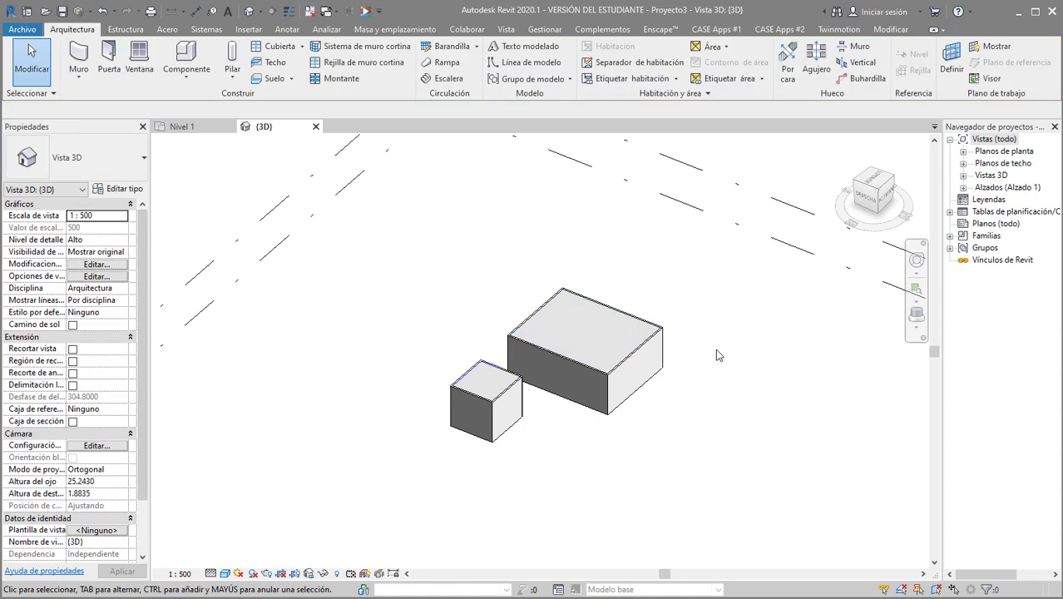
pyautogui.click(636, 325)
pyautogui.press('Escape')
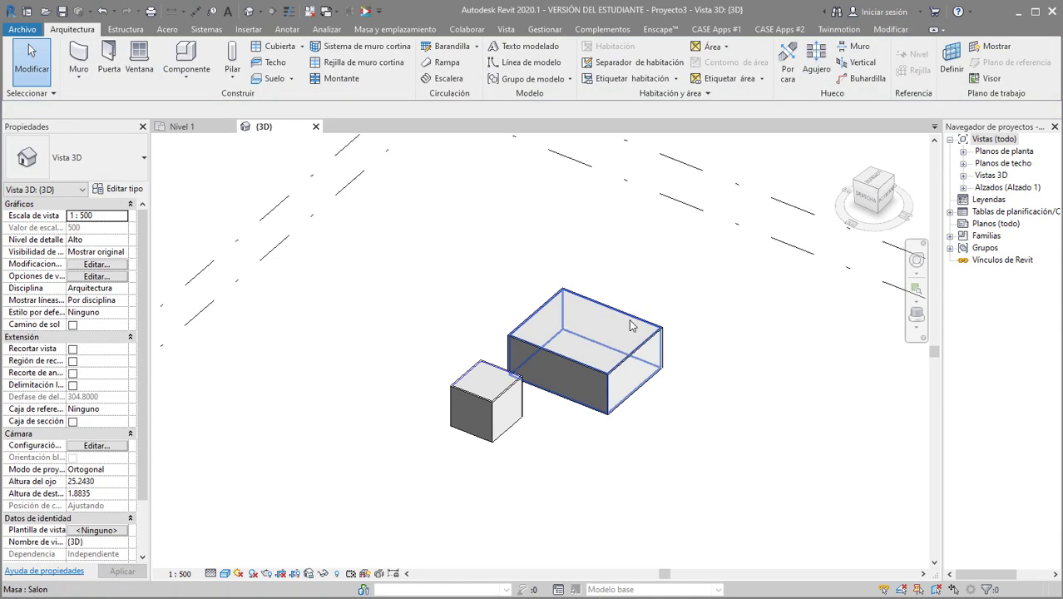
pyautogui.click(595, 331)
pyautogui.keyDown('ctrl'); pyautogui.moveTo(612, 317); pyautogui.dragTo(784, 319); pyautogui.keyUp('ctrl')
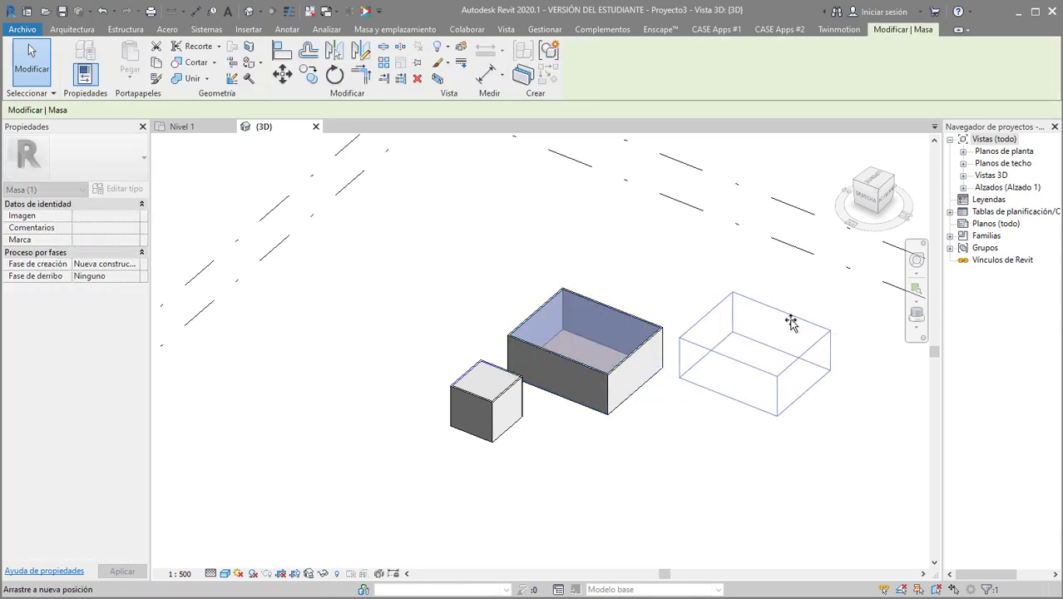
pyautogui.click(820, 419)
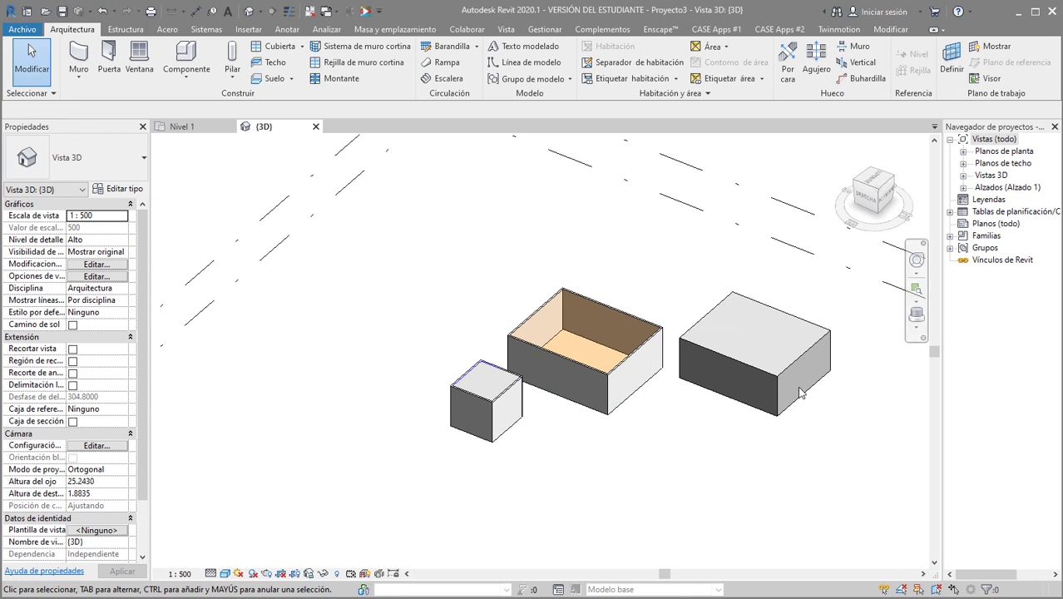
# Step: Fit the view with ZA and undo the copy, leaving the cube and one closed block
pyautogui.click(802, 402)
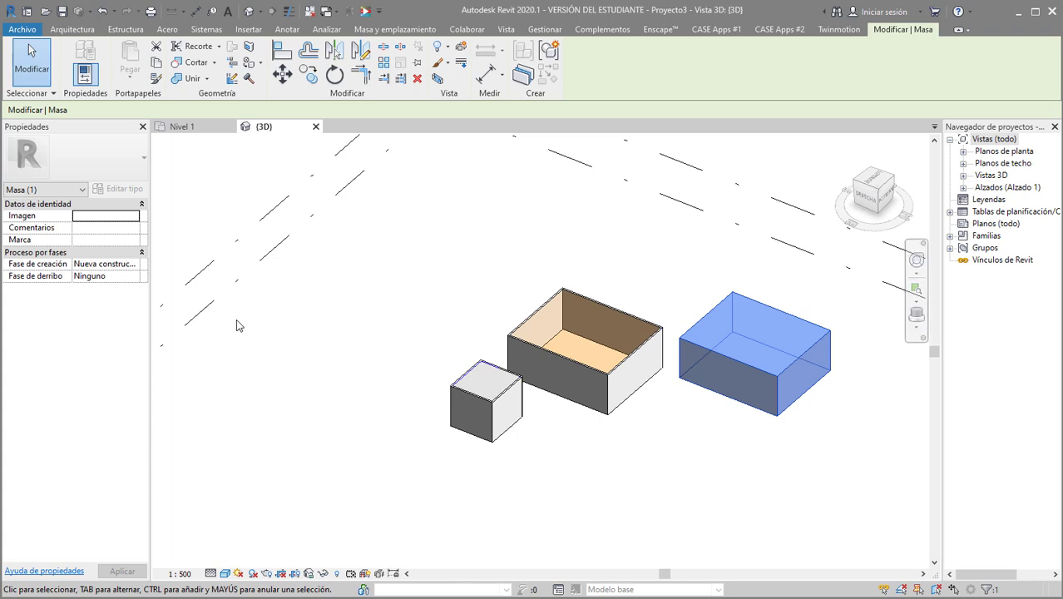
pyautogui.click(244, 436)
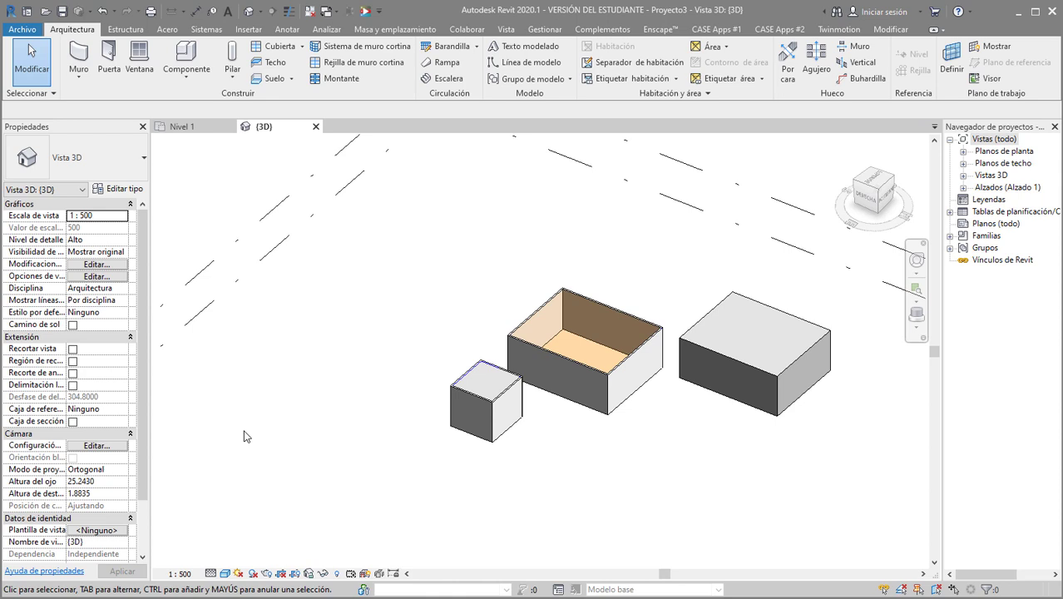
pyautogui.press('z')
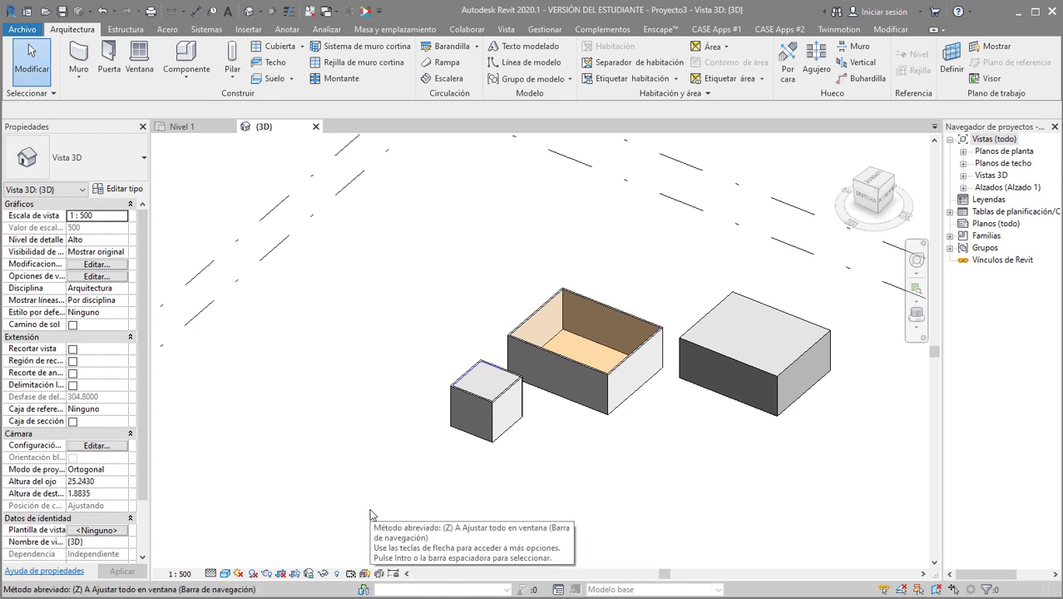
pyautogui.hotkey('ctrl', 'z')
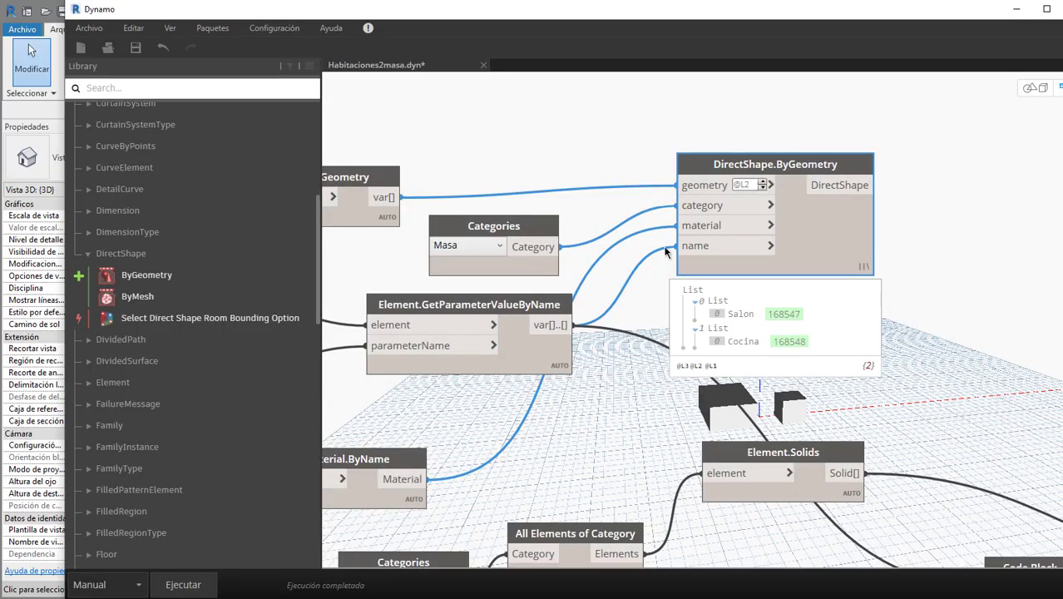
# Step: Move the Habitaciones Categories node up-left and collapse the library's DirectShape group
pyautogui.scroll(-3, 653, 249)
pyautogui.click(599, 283)
pyautogui.scroll(2, 554, 301)
pyautogui.scroll(1, 554, 301)
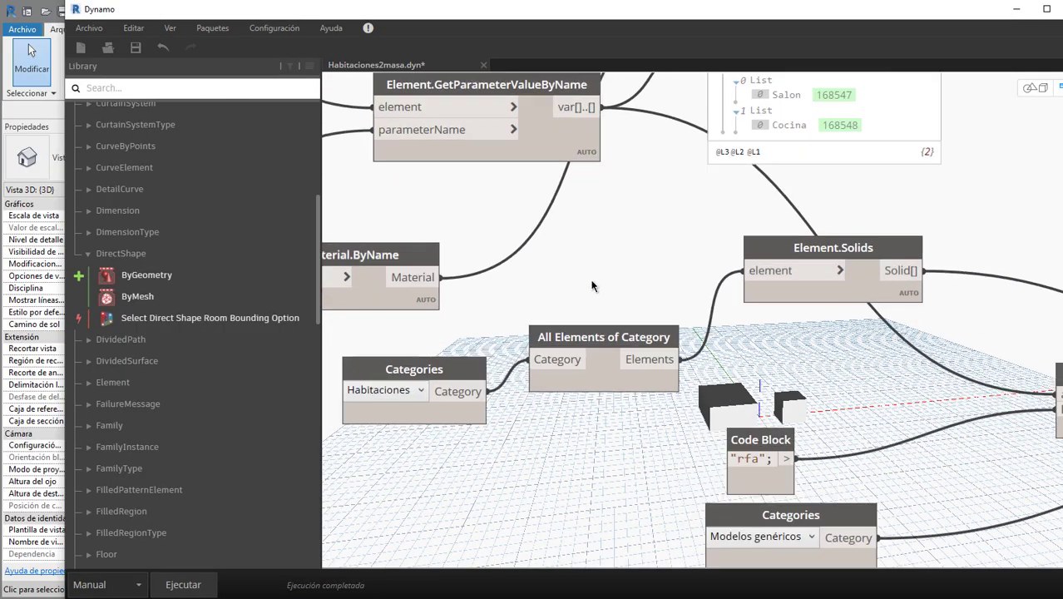
pyautogui.moveTo(595, 285); pyautogui.dragTo(625, 301, button='middle')
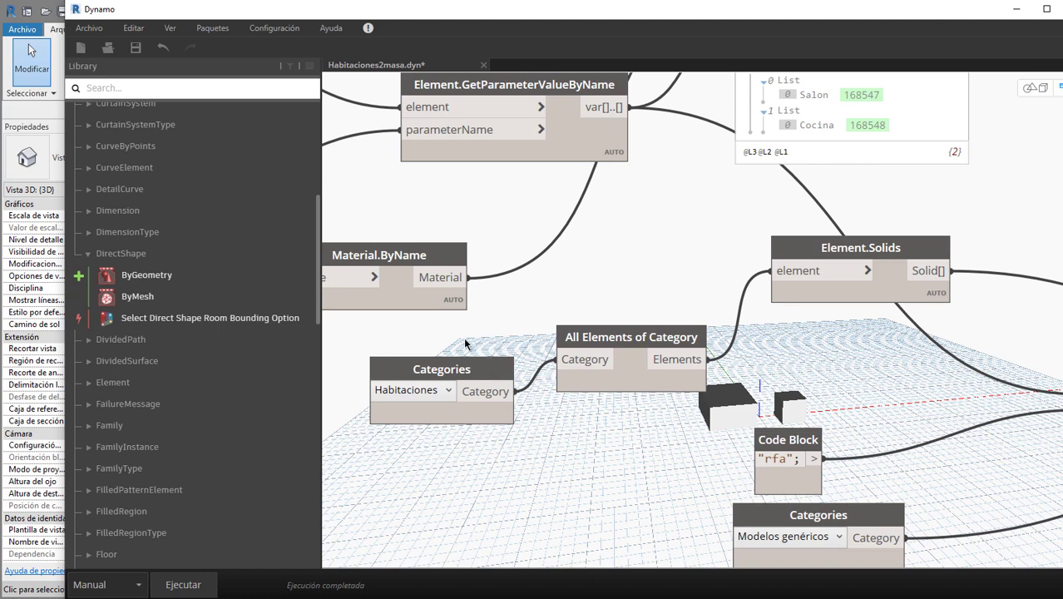
pyautogui.moveTo(491, 394); pyautogui.dragTo(468, 364)
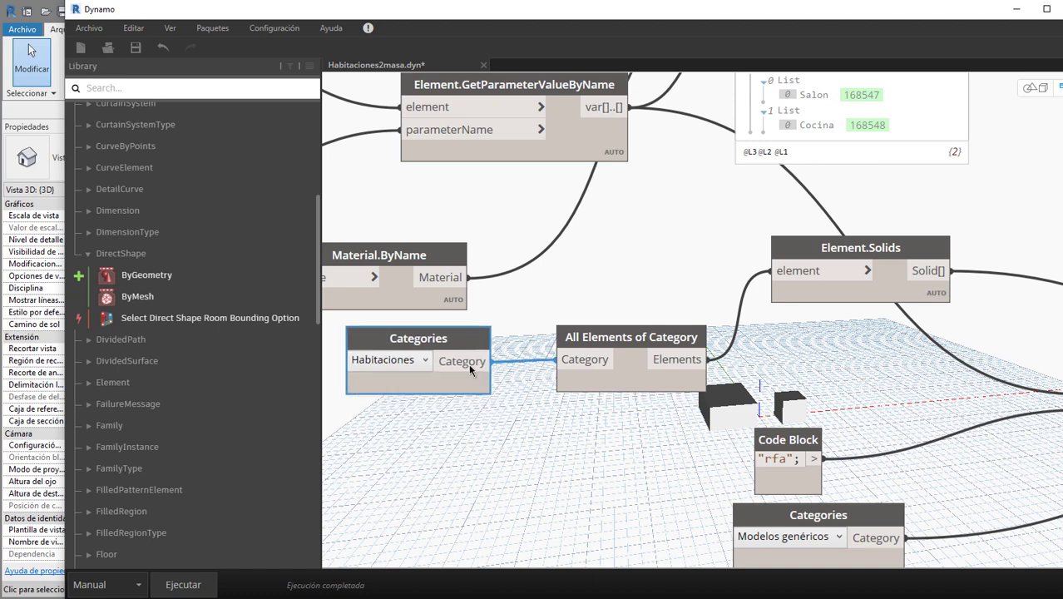
pyautogui.click(89, 253)
pyautogui.click(29, 50)
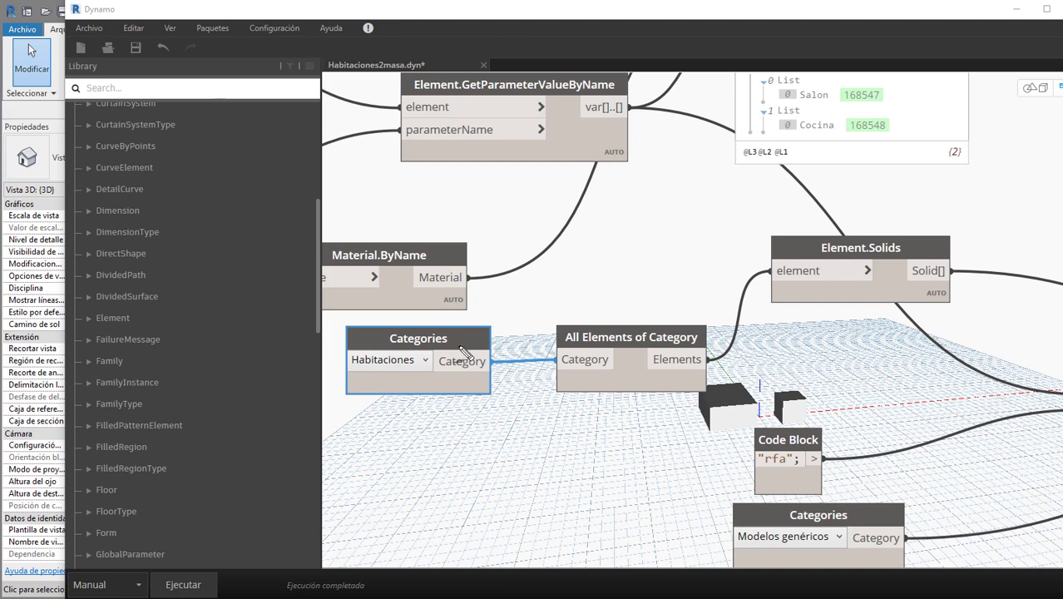
# Step: Circle the Categories, All Elements of Category and Element.Solids nodes to highlight the chain
pyautogui.moveTo(441, 331); pyautogui.dragTo(449, 343)
pyautogui.moveTo(629, 325)
pyautogui.mouseDown()
pyautogui.moveTo(555, 357)
pyautogui.moveTo(649, 336)
pyautogui.mouseUp()
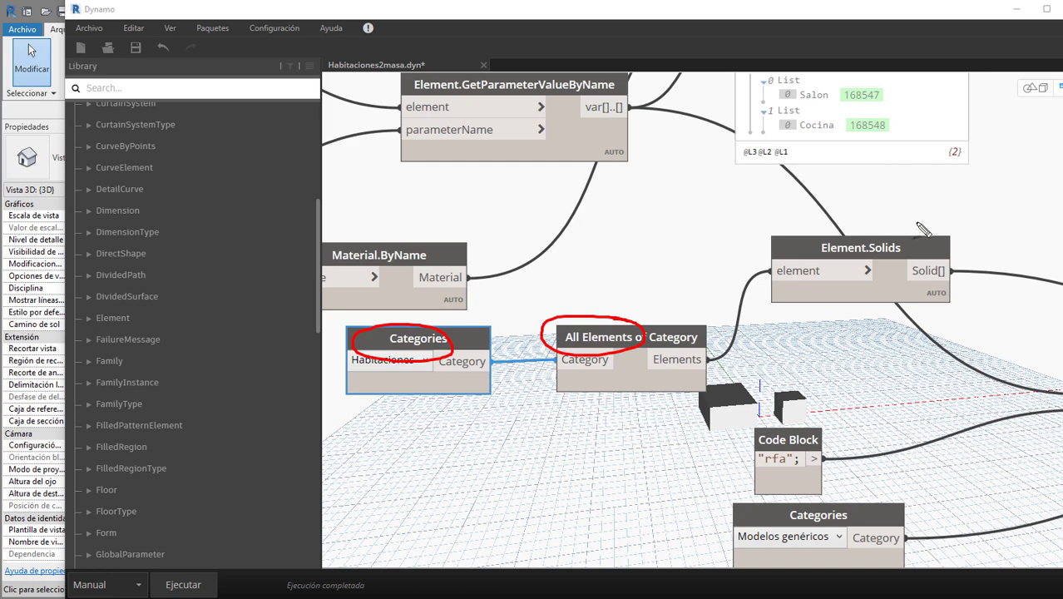
pyautogui.moveTo(914, 233); pyautogui.dragTo(918, 240)
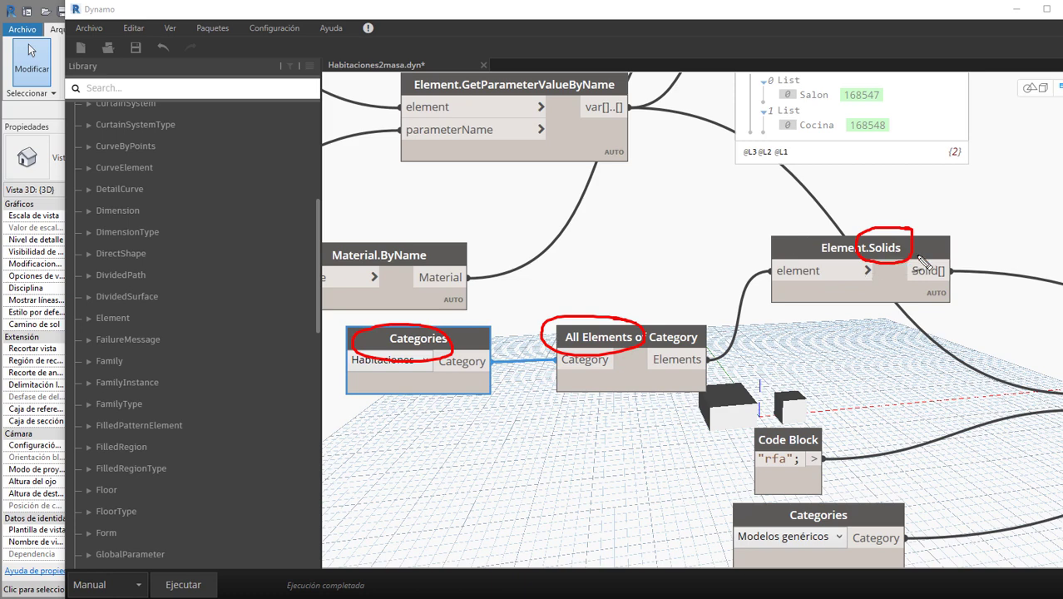
# Step: Pan the graph until the FamilyType.ByGeometry node is fully visible
pyautogui.moveTo(960, 329); pyautogui.dragTo(591, 259, button='middle')
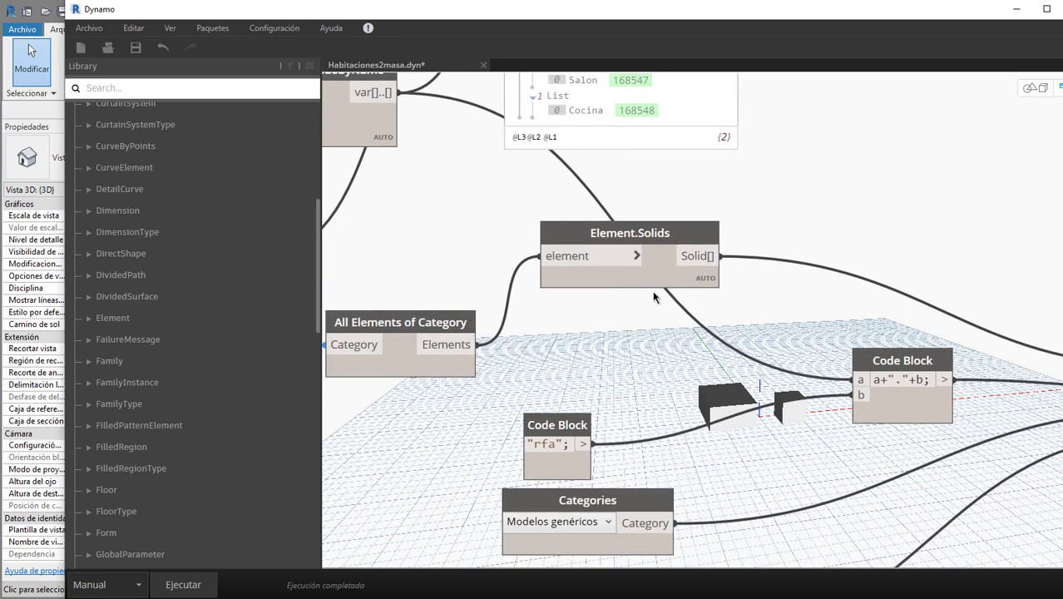
pyautogui.scroll(-2, 591, 260)
pyautogui.scroll(2, 1008, 291)
pyautogui.scroll(1, 707, 313)
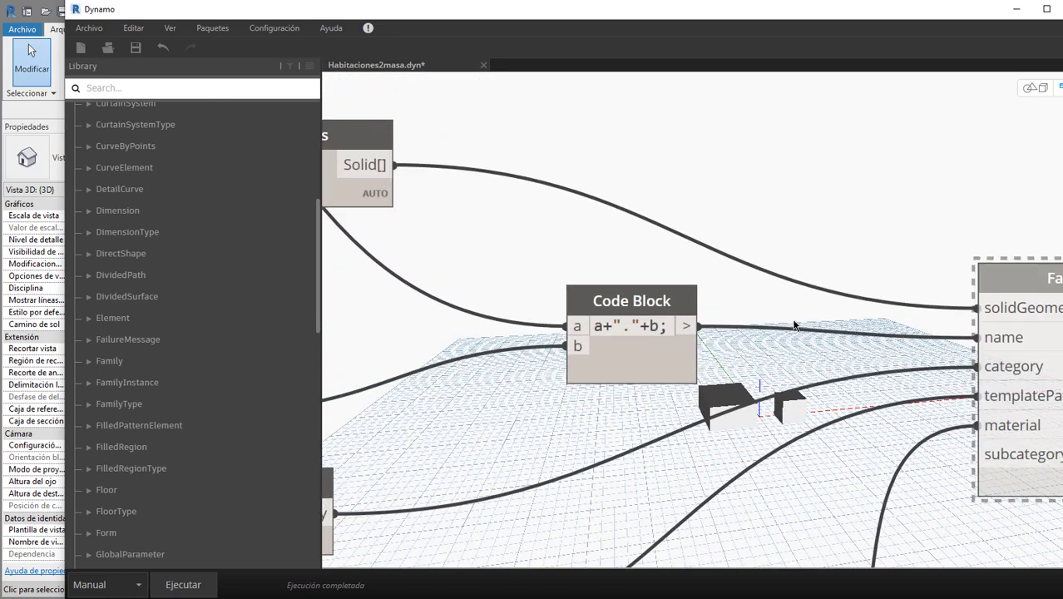
pyautogui.scroll(-1, 1021, 331)
pyautogui.scroll(1, 1021, 332)
pyautogui.scroll(-1, 872, 320)
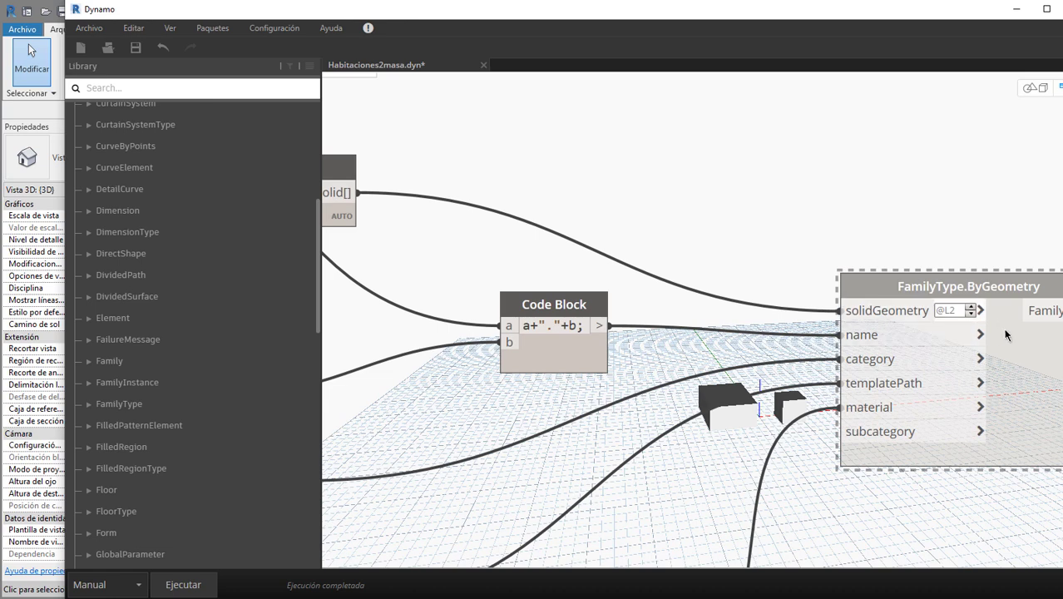
pyautogui.scroll(-1, 1012, 354)
pyautogui.moveTo(1013, 353); pyautogui.dragTo(870, 360, button='middle')
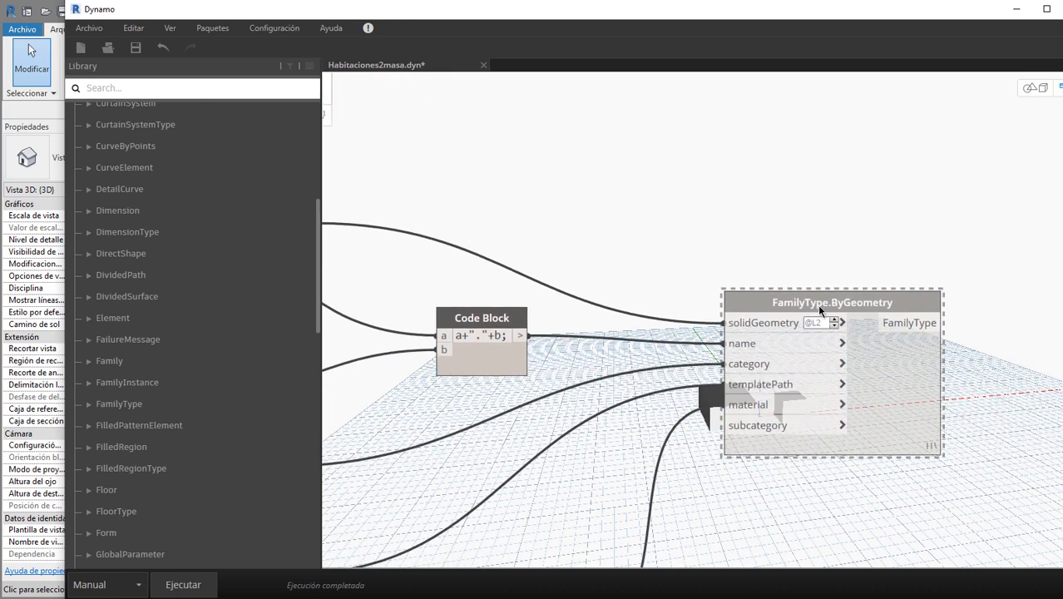
# Step: Expand FamilyType in the library to list ByGeometry, then select the graph's FamilyType.ByGeometry node
pyautogui.scroll(1, 183, 326)
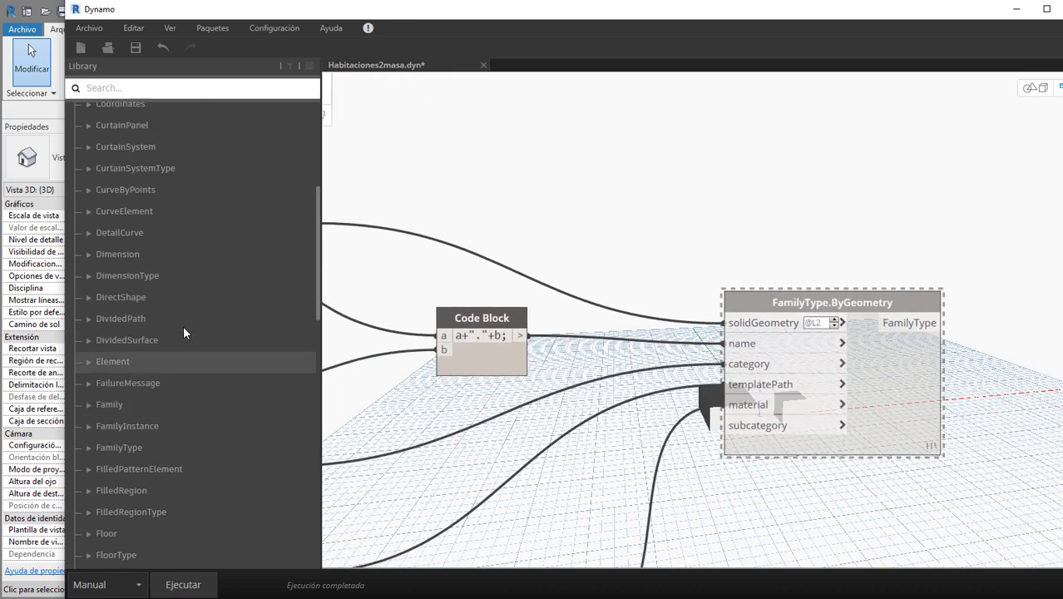
pyautogui.scroll(7, 158, 282)
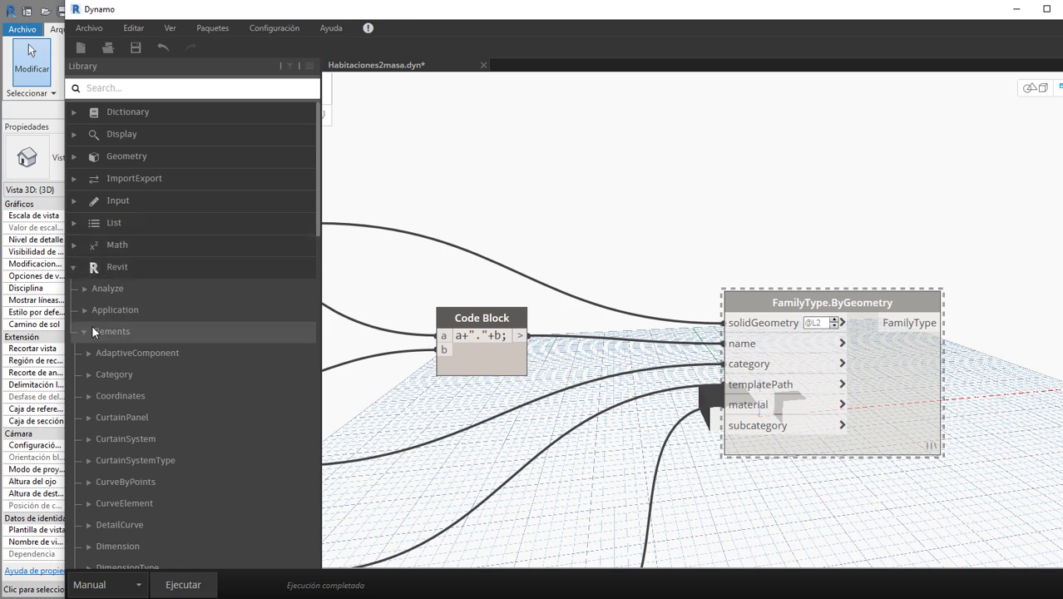
pyautogui.scroll(-1, 153, 360)
pyautogui.scroll(-8, 153, 361)
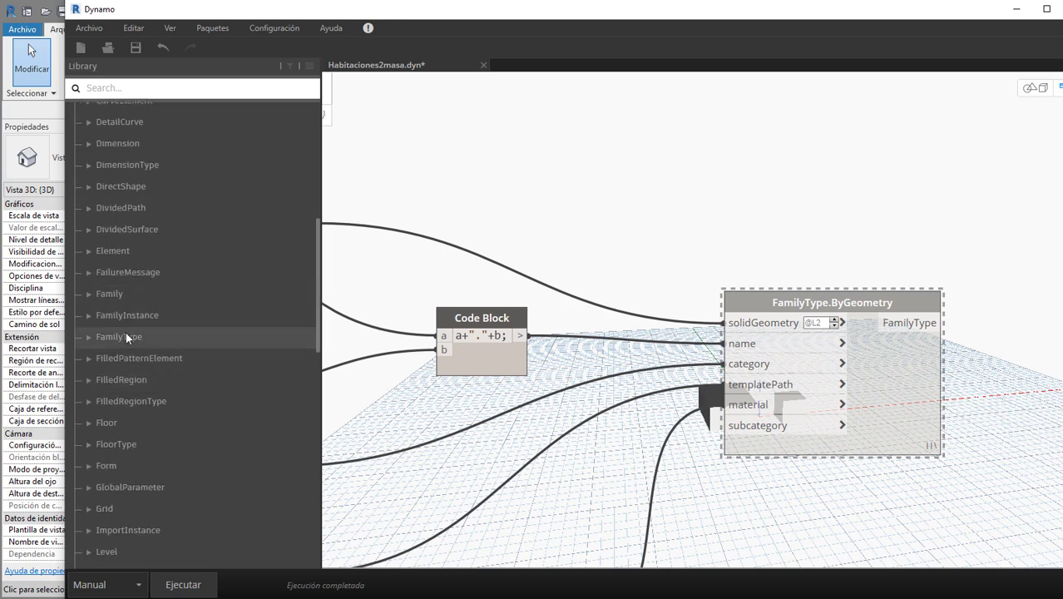
pyautogui.click(89, 337)
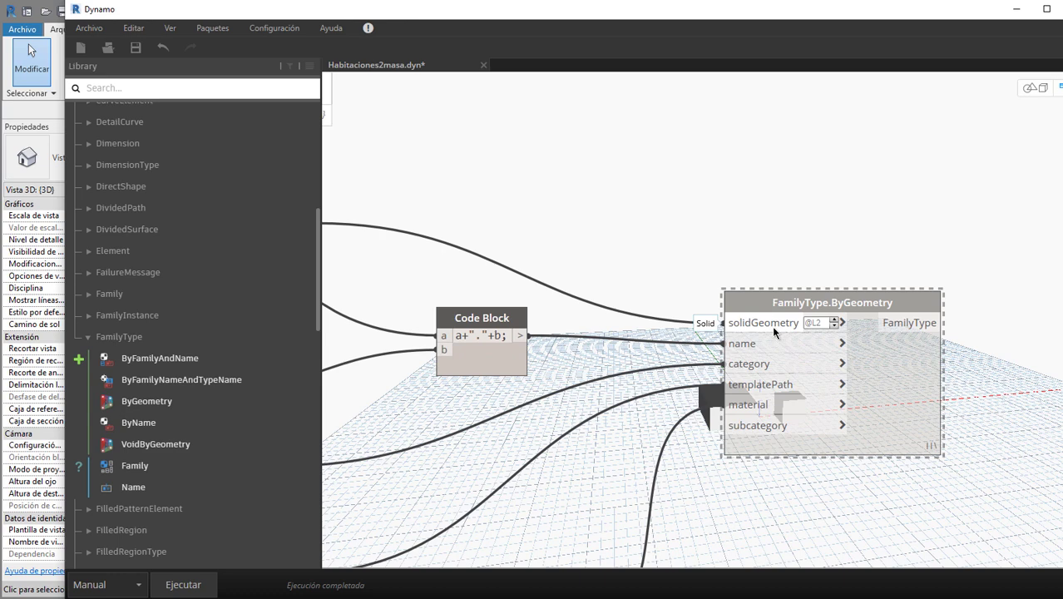
pyautogui.click(764, 303)
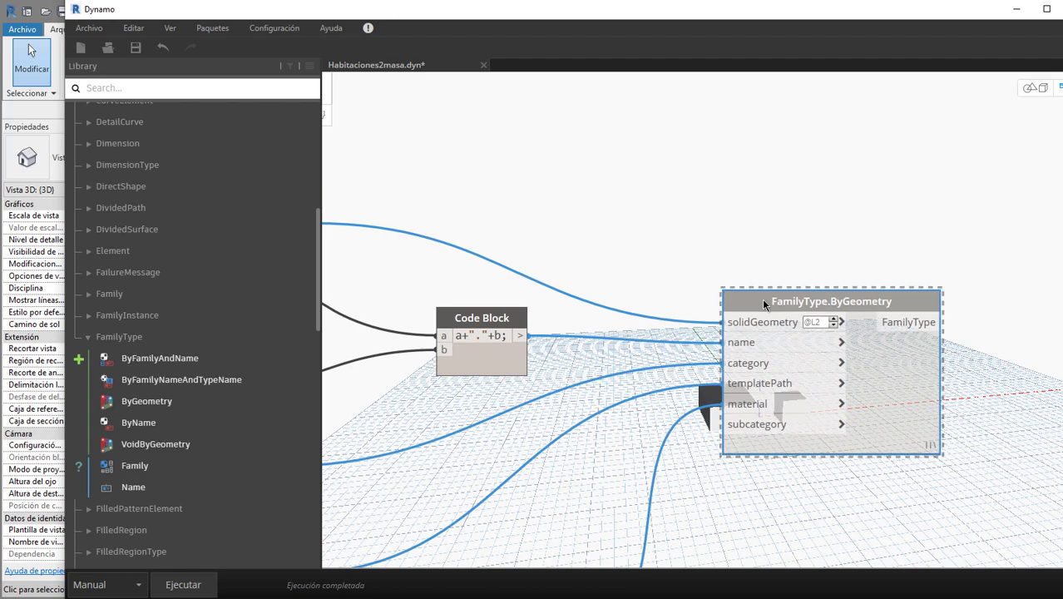
# Step: Pull Element.Solids, All Elements of Category and Habitaciones Categories into a compact chain, narrowing the library panel
pyautogui.scroll(-3, 957, 304)
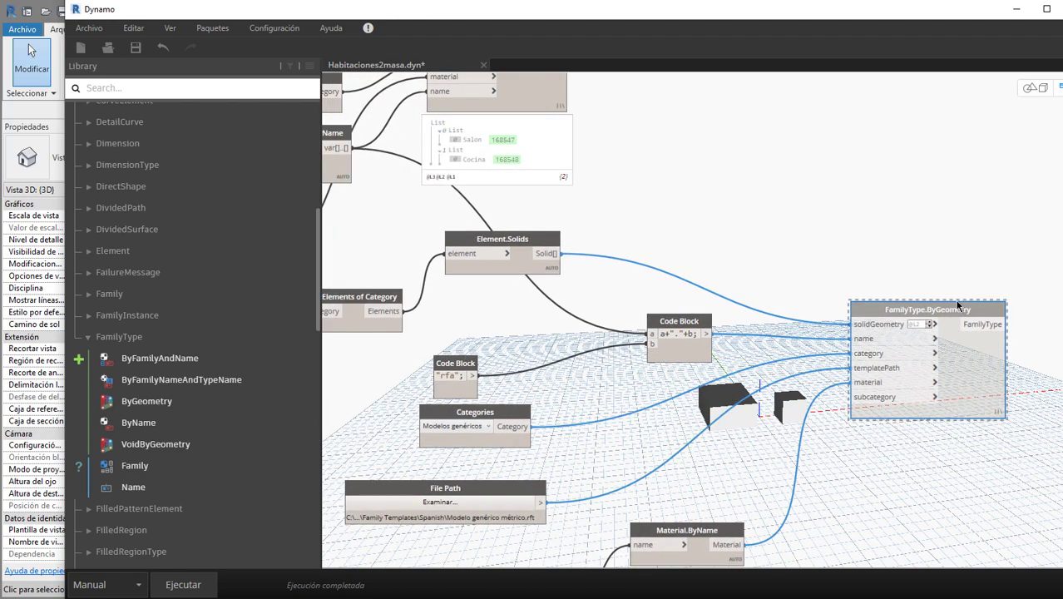
pyautogui.click(683, 323)
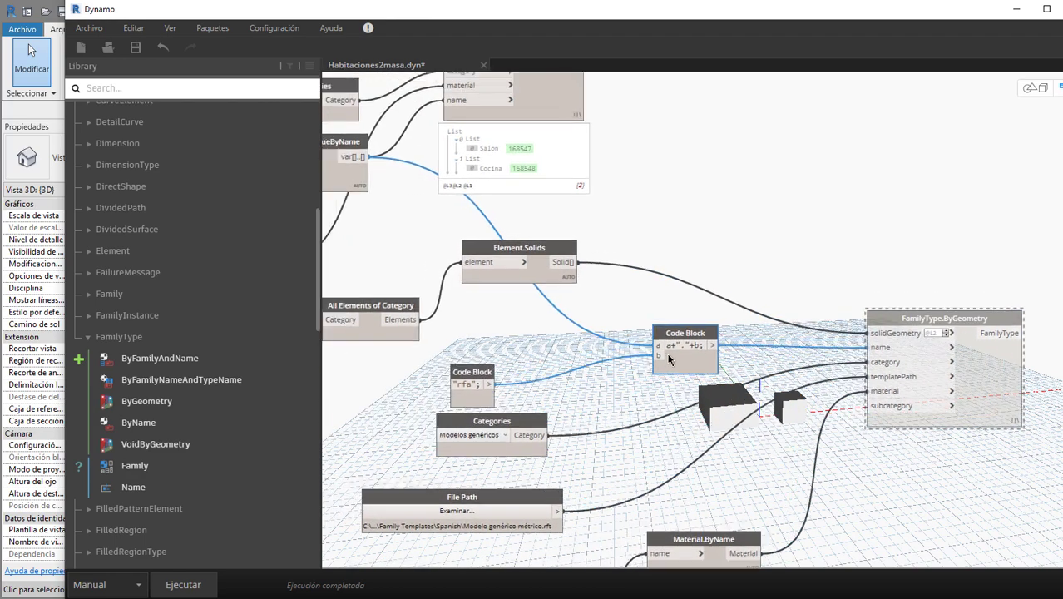
pyautogui.moveTo(575, 325); pyautogui.dragTo(666, 353, button='middle')
pyautogui.click(491, 341)
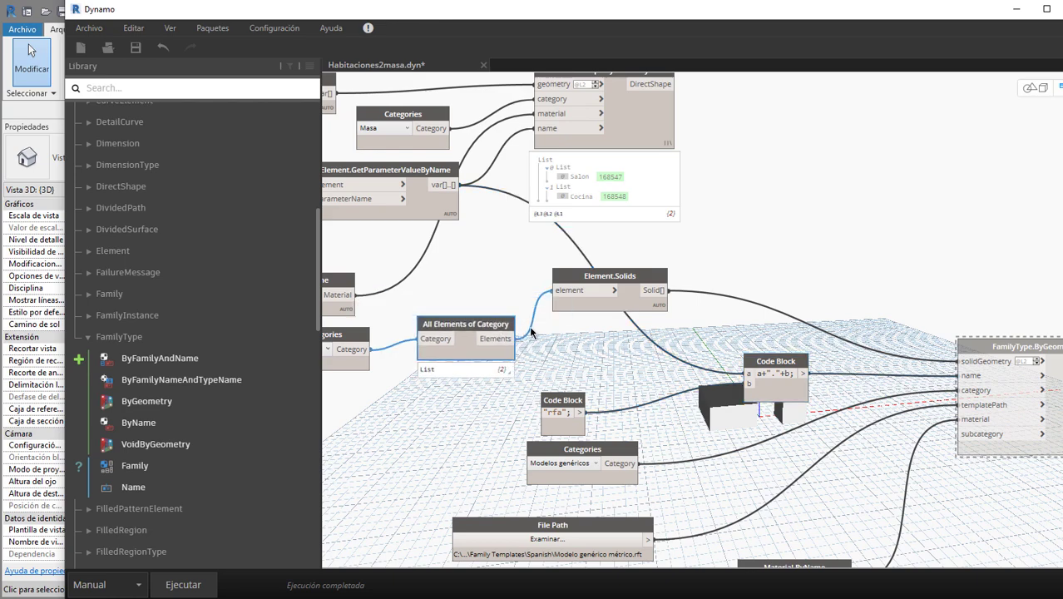
pyautogui.scroll(-2, 534, 271)
pyautogui.click(658, 243)
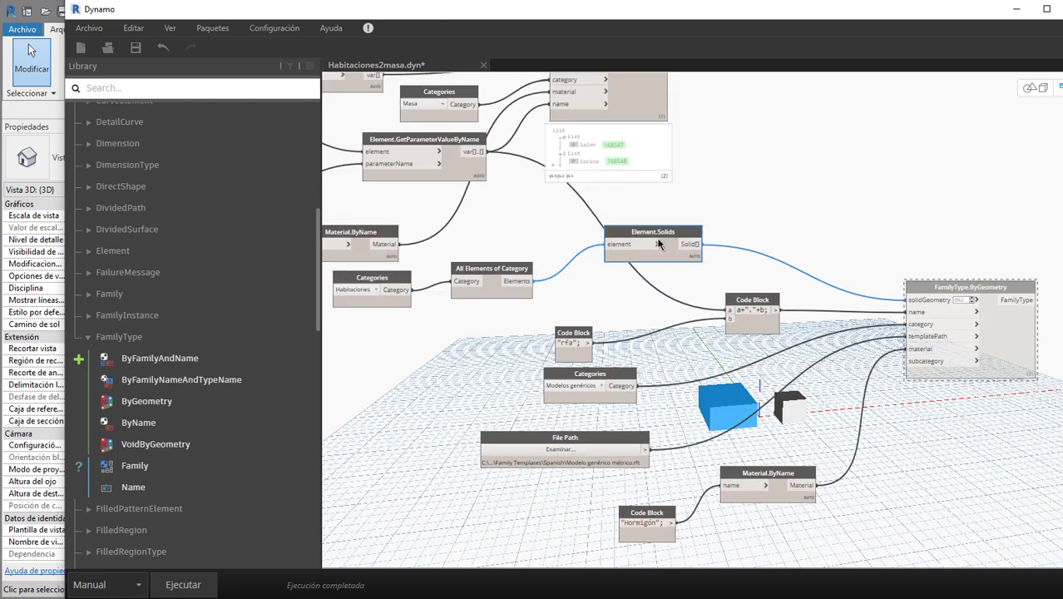
pyautogui.moveTo(657, 243); pyautogui.dragTo(692, 261)
pyautogui.moveTo(522, 265); pyautogui.dragTo(600, 266)
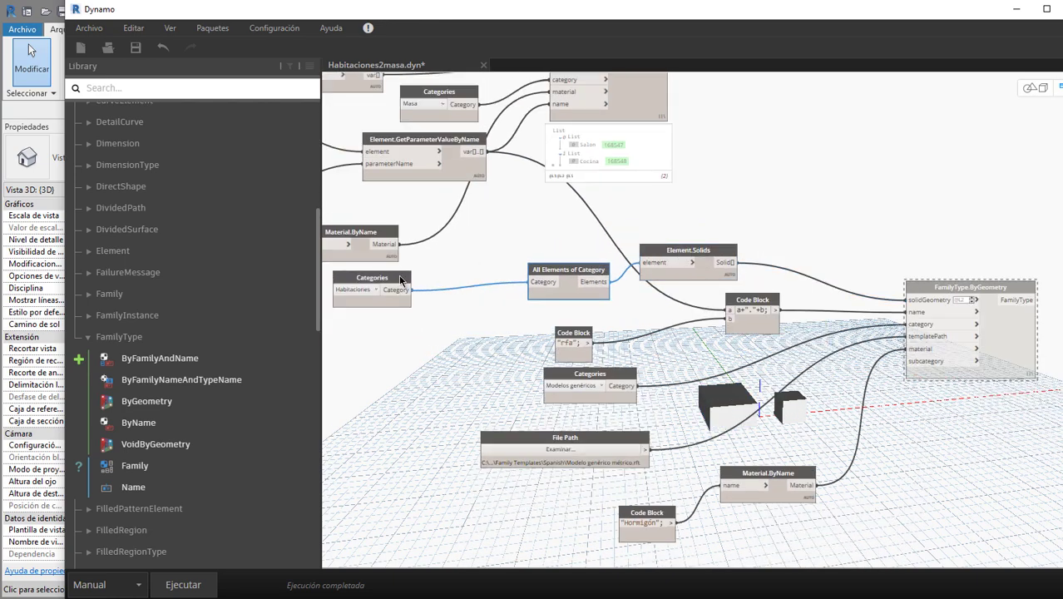
pyautogui.moveTo(400, 280); pyautogui.dragTo(497, 279)
pyautogui.scroll(2, 634, 291)
pyautogui.moveTo(635, 292); pyautogui.dragTo(596, 257, button='middle')
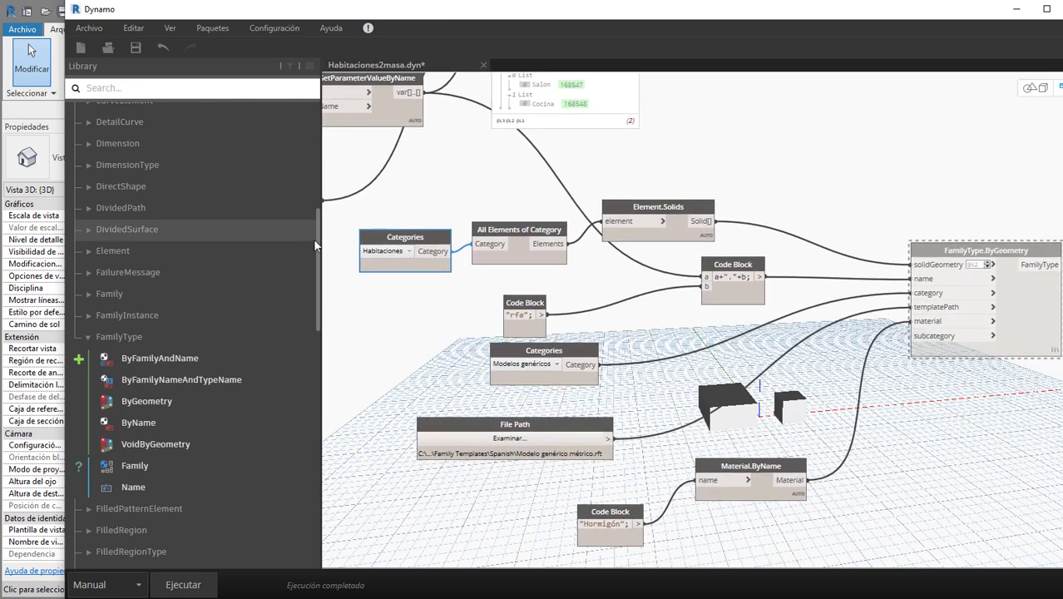
pyautogui.moveTo(320, 237); pyautogui.dragTo(270, 237)
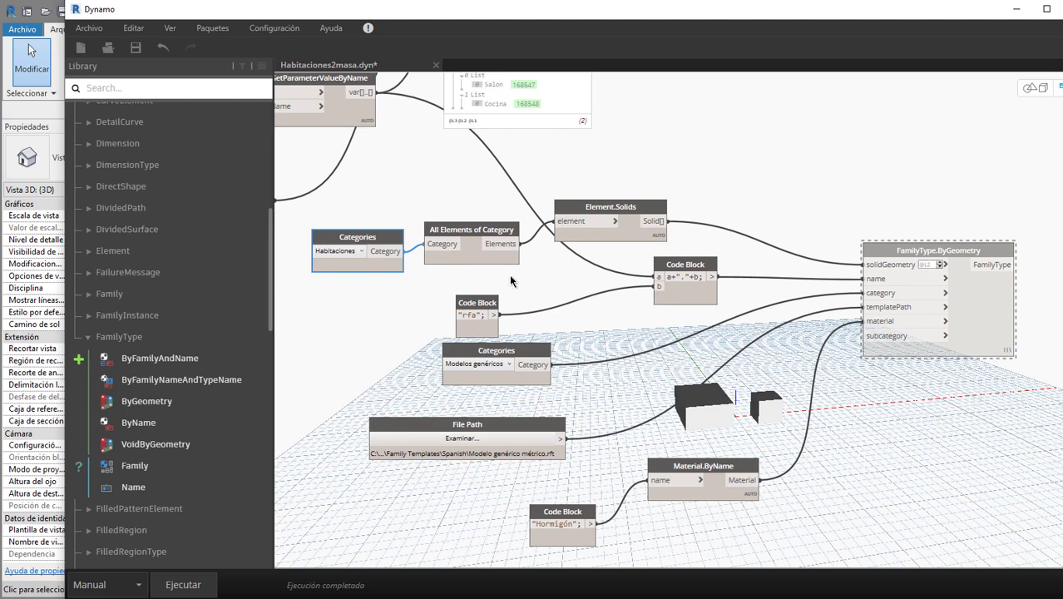
pyautogui.moveTo(513, 281); pyautogui.dragTo(536, 269, button='middle')
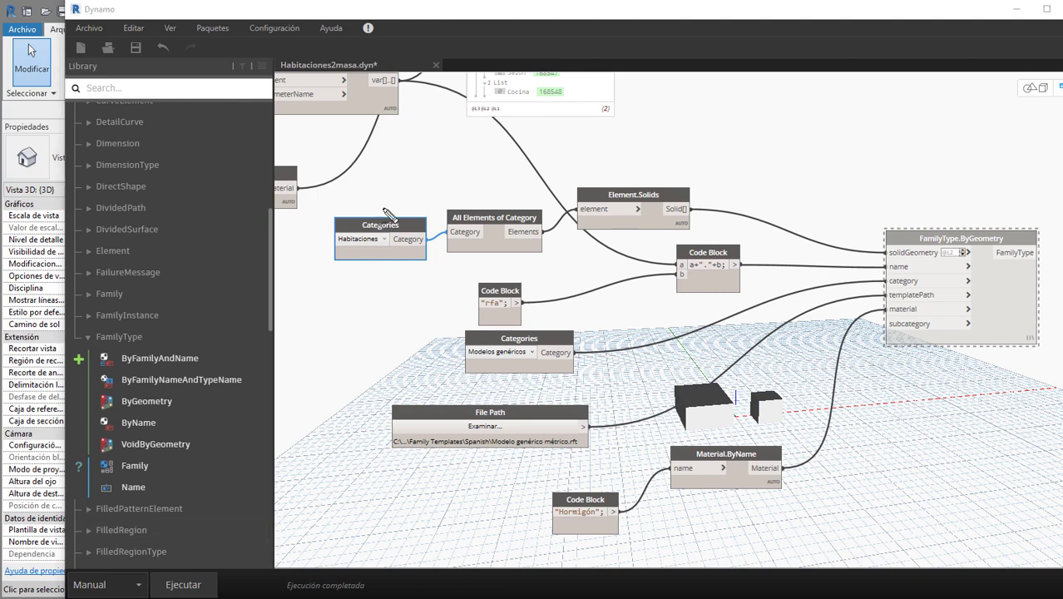
# Step: Circle the three nodes and the wire into FamilyType.ByGeometry's solidGeometry input, then clear the annotations
pyautogui.moveTo(393, 203); pyautogui.dragTo(390, 208)
pyautogui.moveTo(491, 215); pyautogui.dragTo(497, 213)
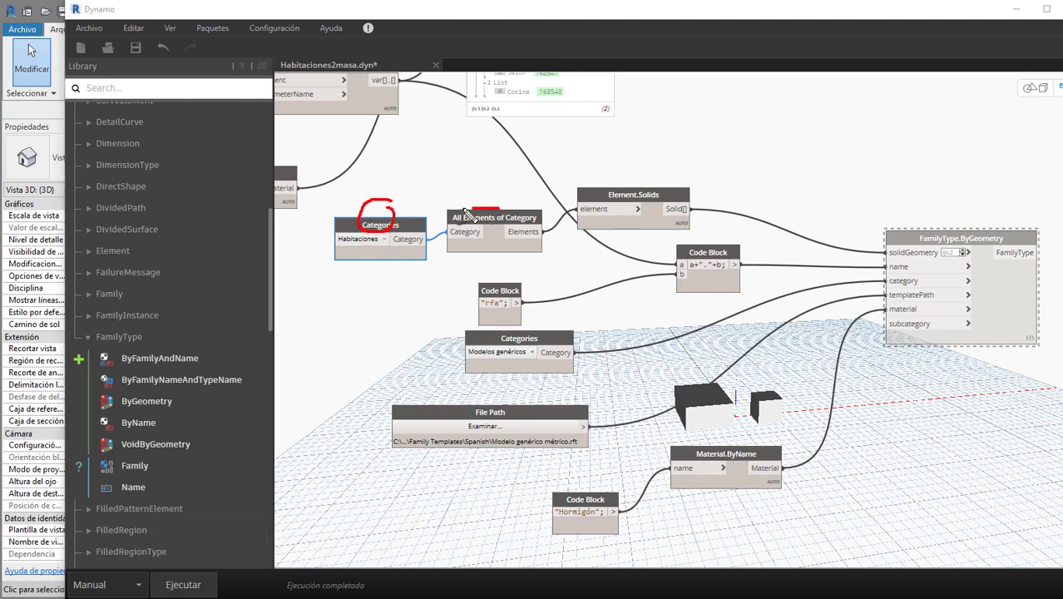
pyautogui.moveTo(660, 195); pyautogui.dragTo(657, 188)
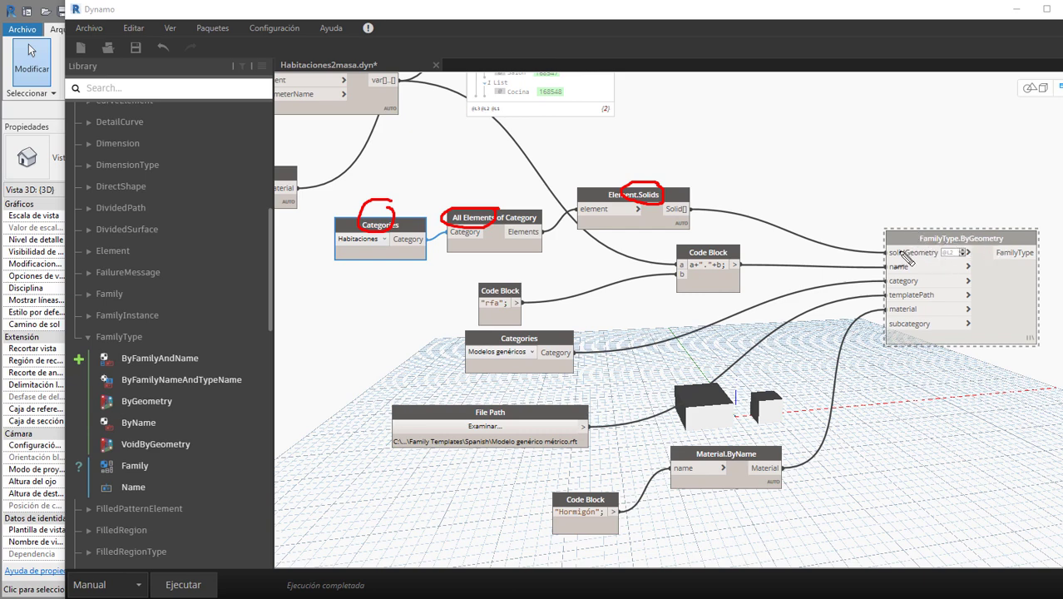
pyautogui.moveTo(911, 249); pyautogui.dragTo(913, 258)
pyautogui.moveTo(790, 218)
pyautogui.mouseDown()
pyautogui.moveTo(754, 229)
pyautogui.moveTo(811, 172)
pyautogui.moveTo(808, 184)
pyautogui.moveTo(830, 177)
pyautogui.mouseUp()
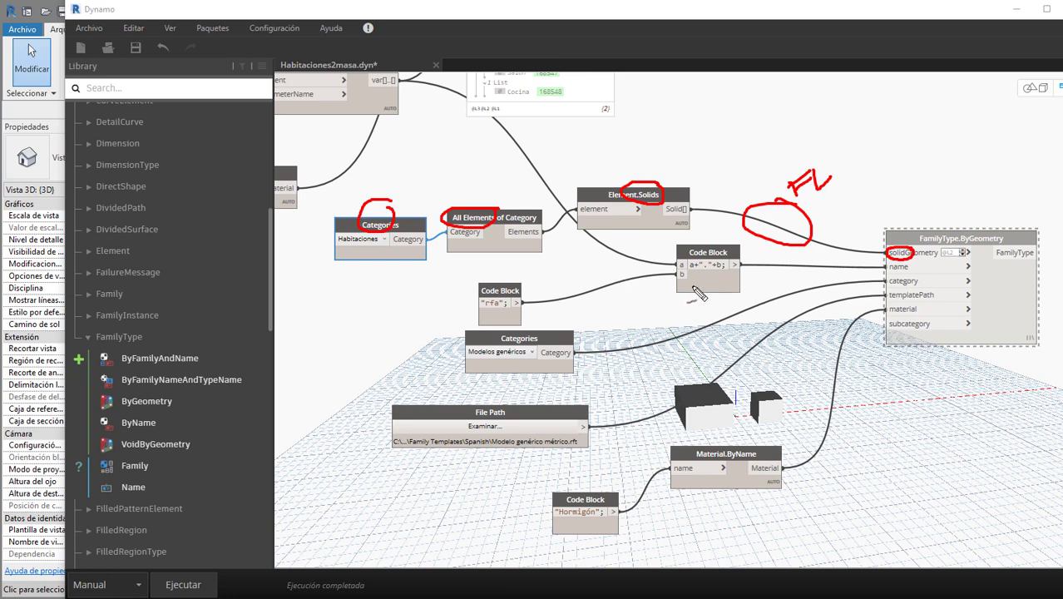
pyautogui.press('Escape')
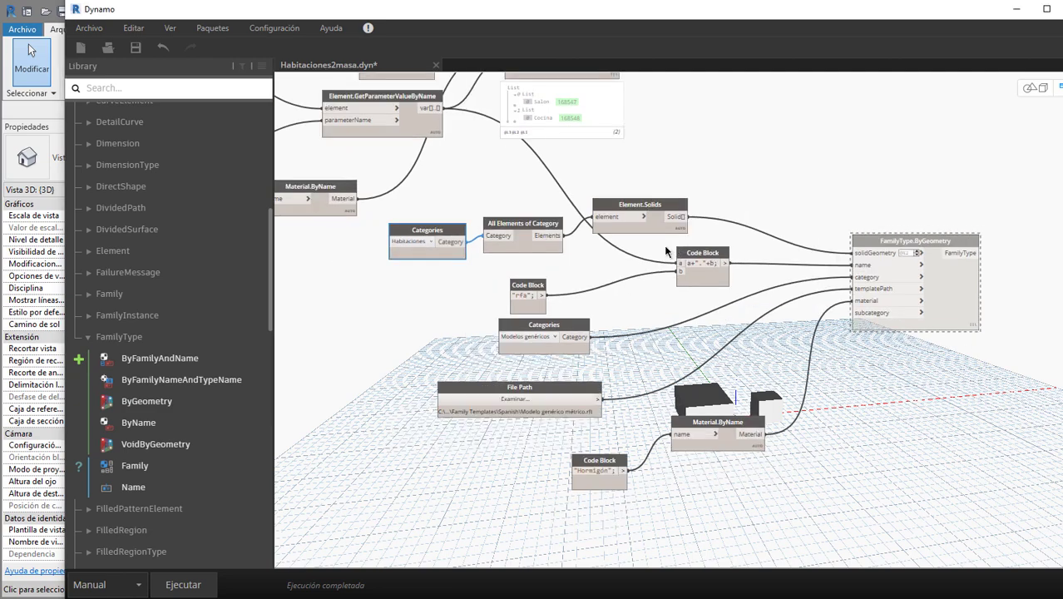
# Step: Wire Modelos genéricos into FamilyType.ByGeometry's category input and minimize Dynamo to reveal Revit's 3D view
pyautogui.scroll(-2, 632, 241)
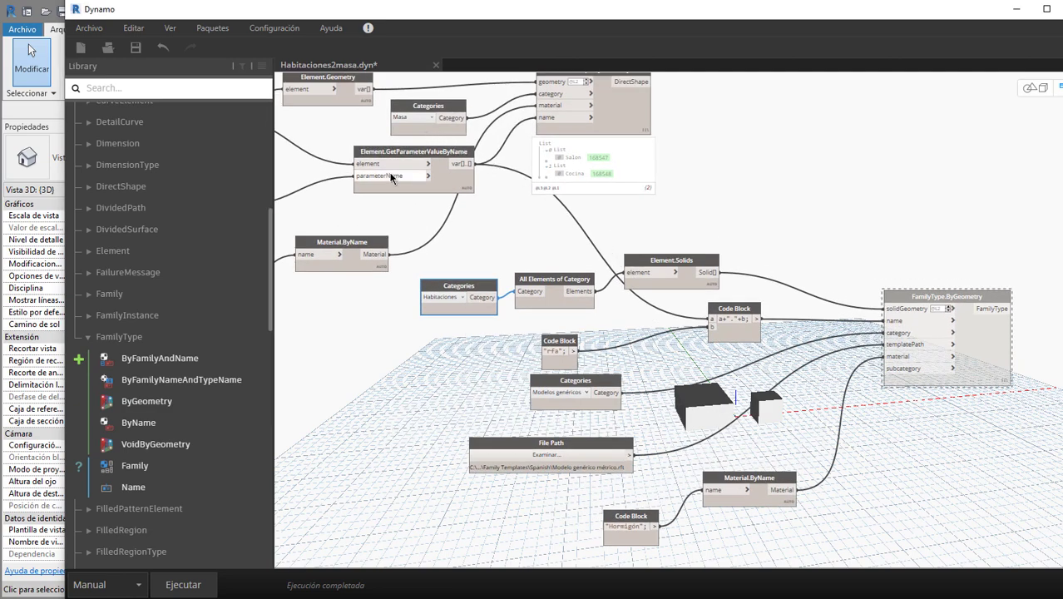
pyautogui.moveTo(442, 177); pyautogui.dragTo(614, 190, button='middle')
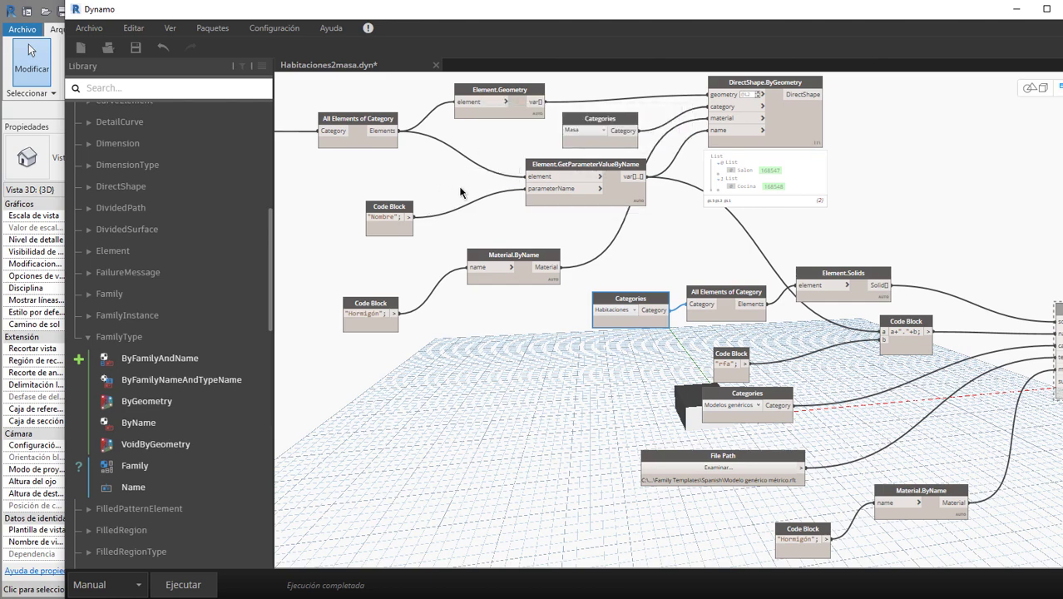
pyautogui.moveTo(736, 257); pyautogui.dragTo(542, 201, button='middle')
pyautogui.scroll(3, 502, 339)
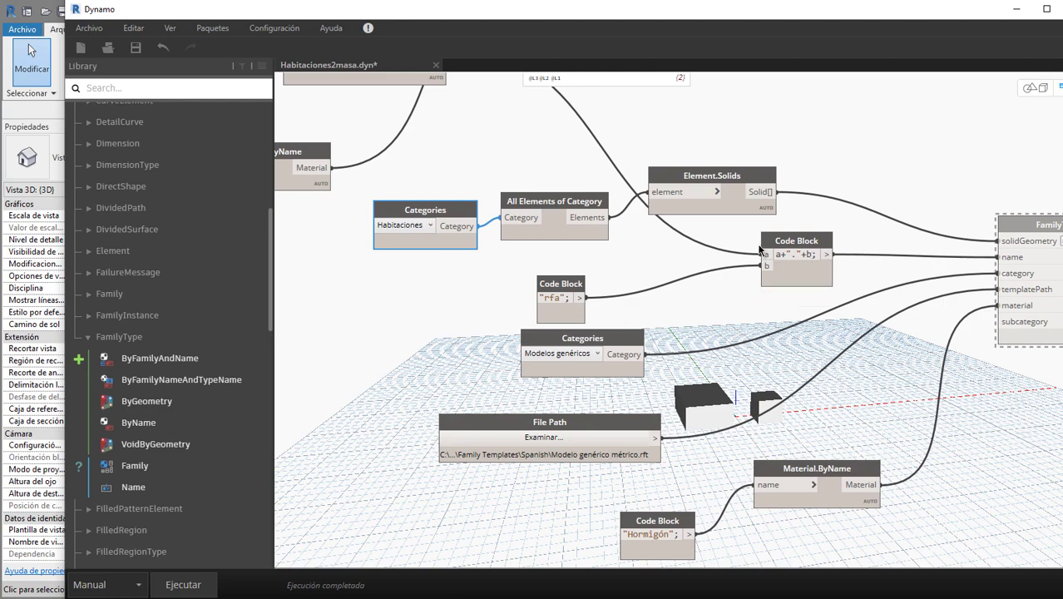
pyautogui.scroll(-5, 552, 192)
pyautogui.scroll(3, 551, 192)
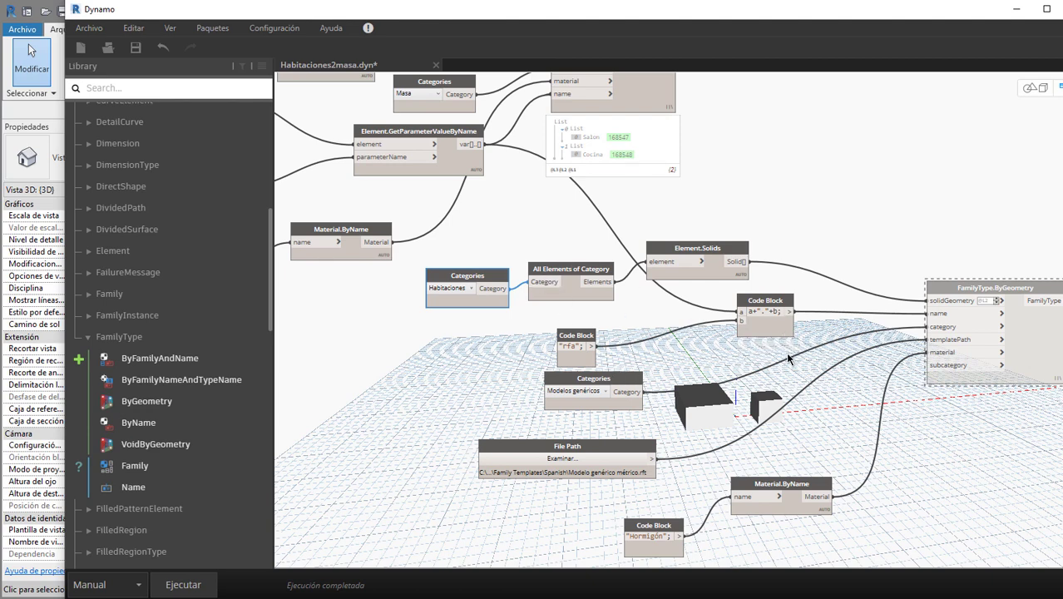
pyautogui.click(1003, 288)
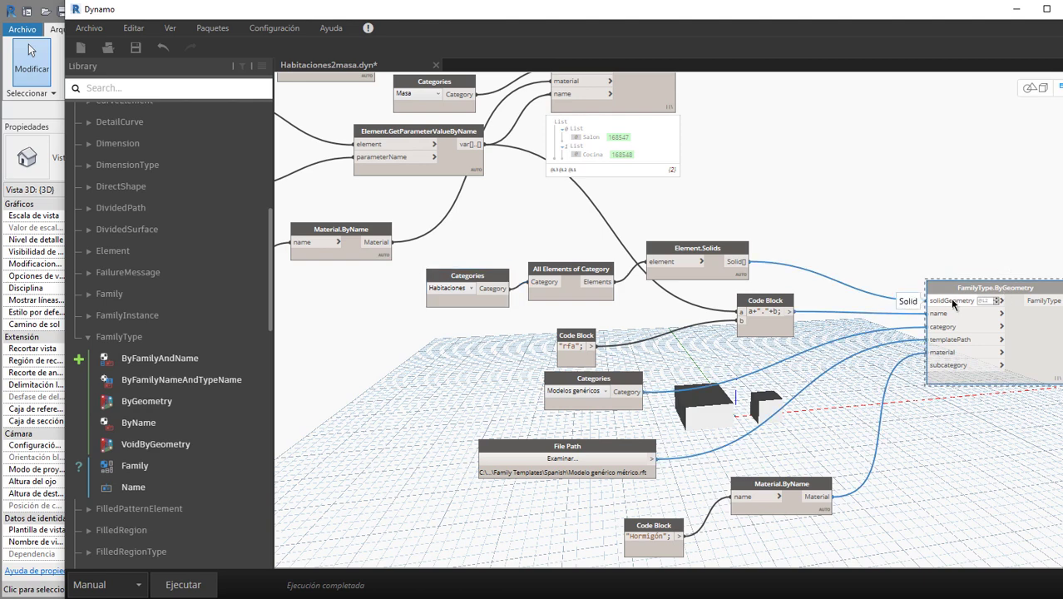
pyautogui.click(770, 326)
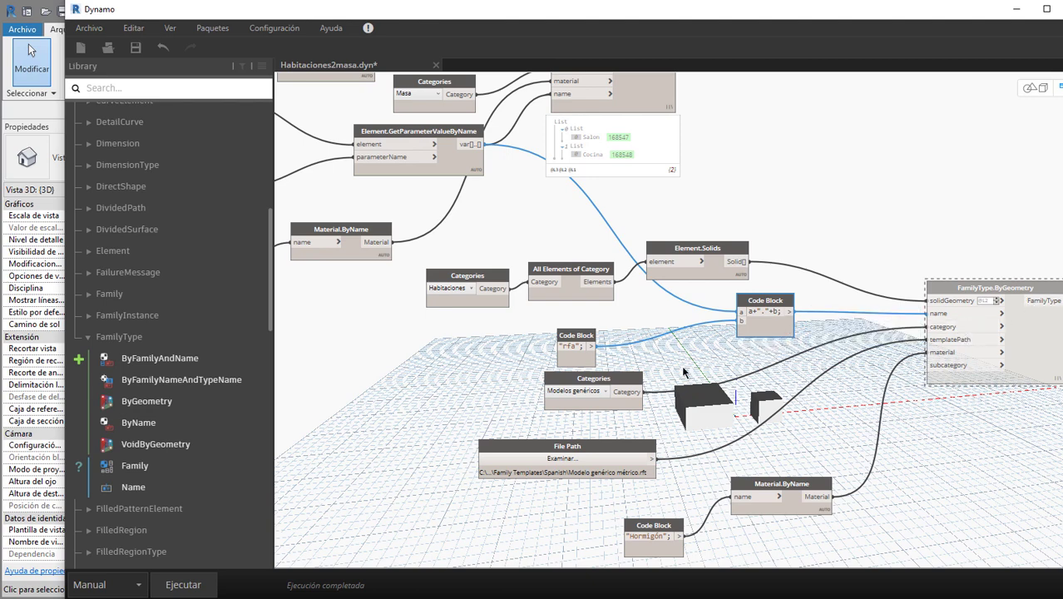
pyautogui.moveTo(955, 326); pyautogui.dragTo(608, 393)
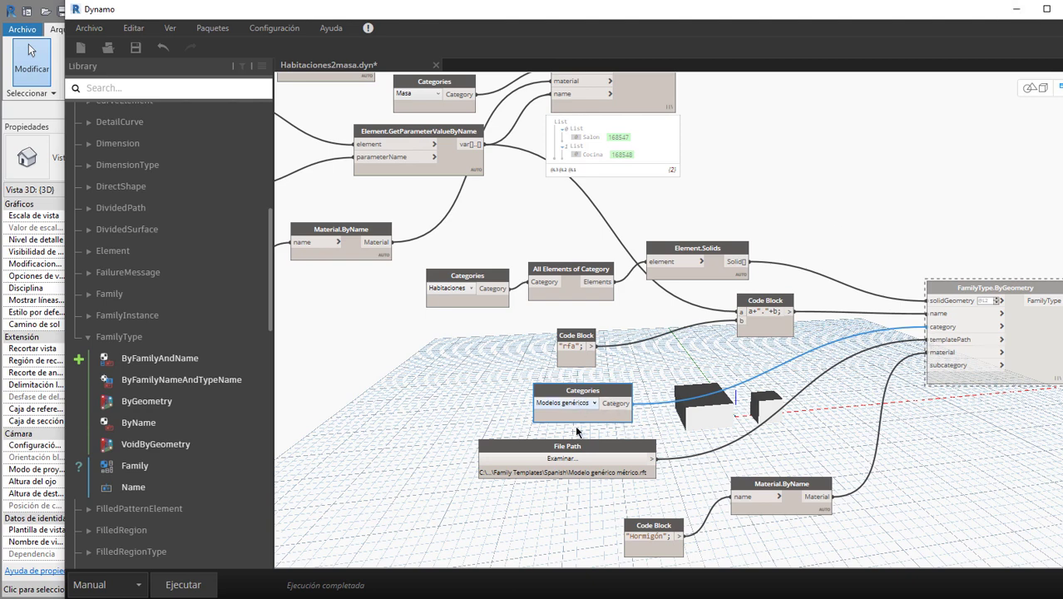
pyautogui.moveTo(593, 447); pyautogui.dragTo(604, 451)
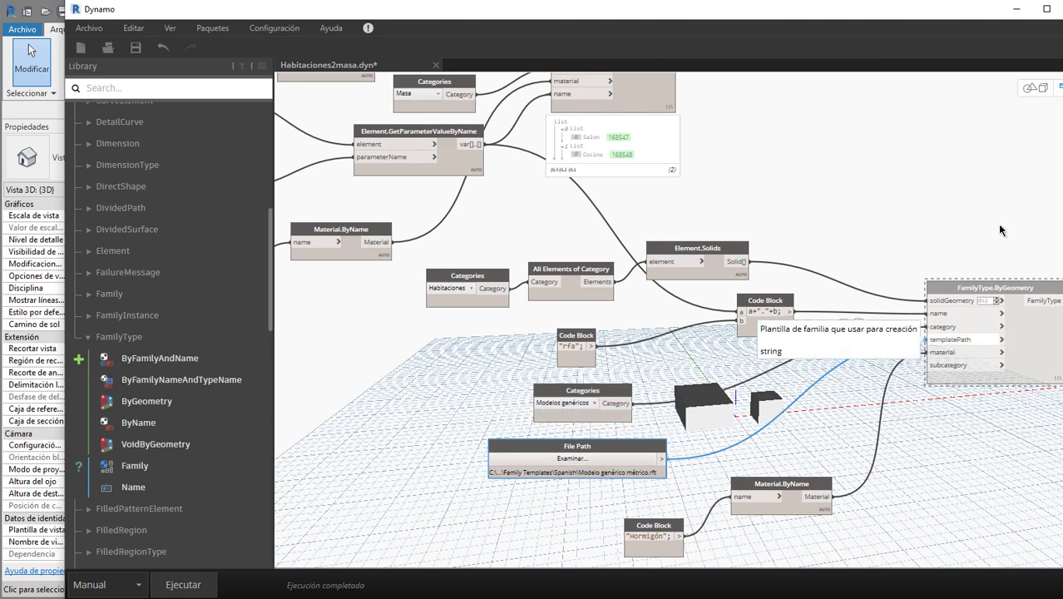
pyautogui.click(1017, 9)
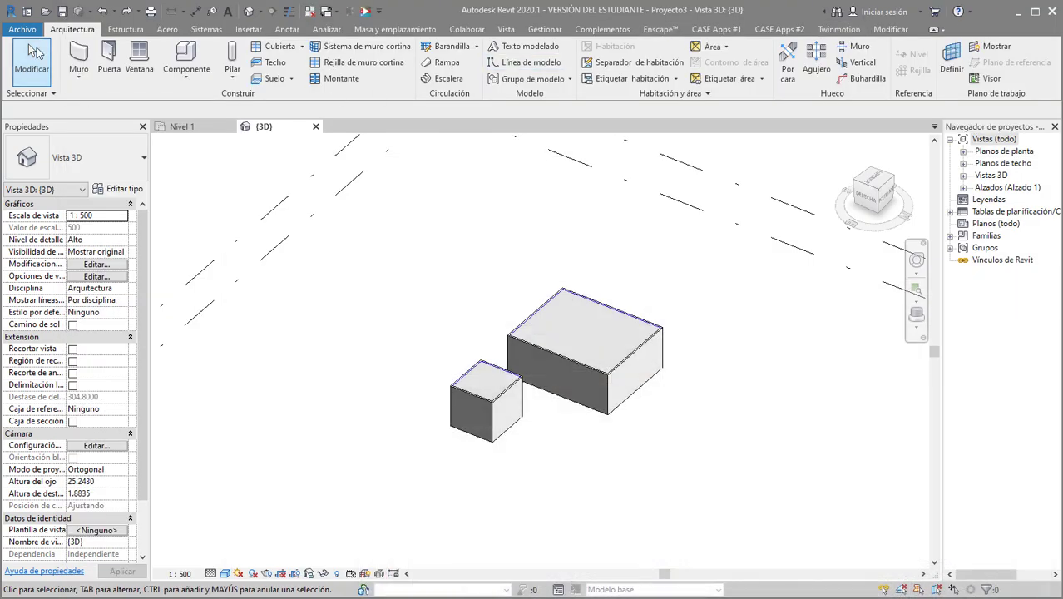
pyautogui.click(22, 29)
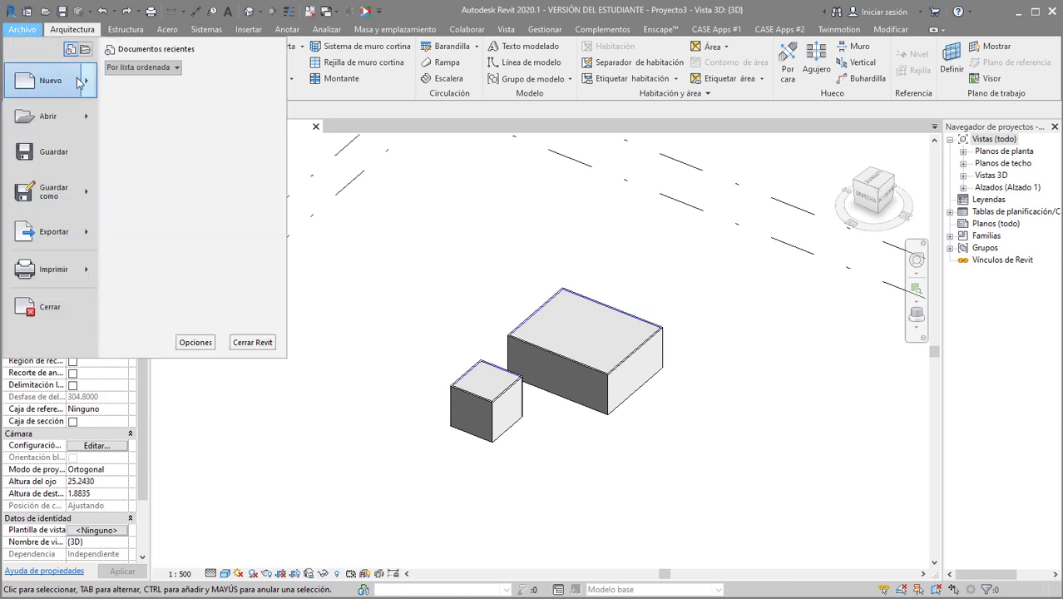
pyautogui.moveTo(50, 80)
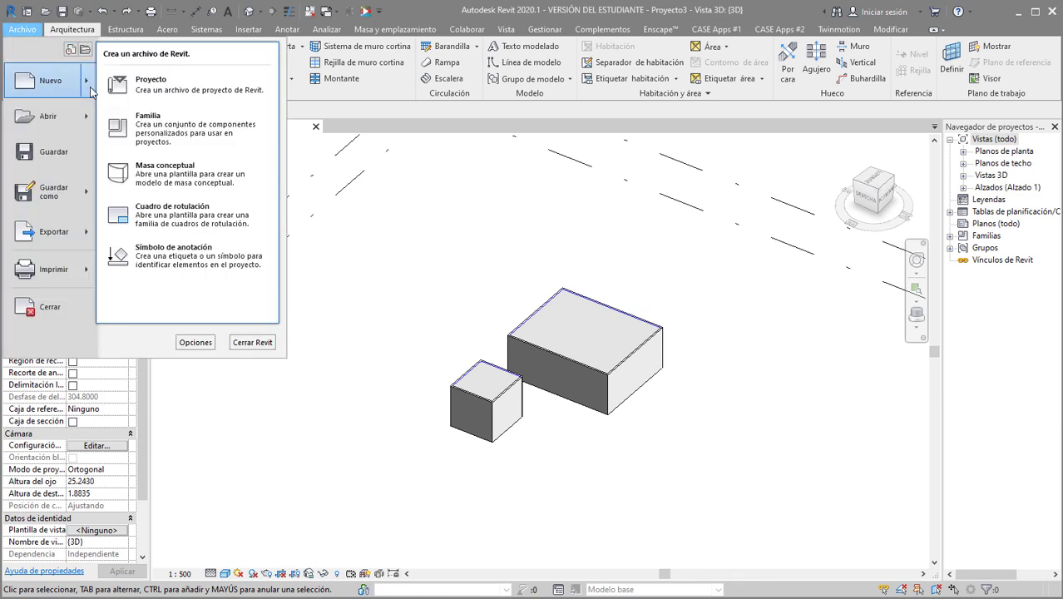
pyautogui.click(166, 127)
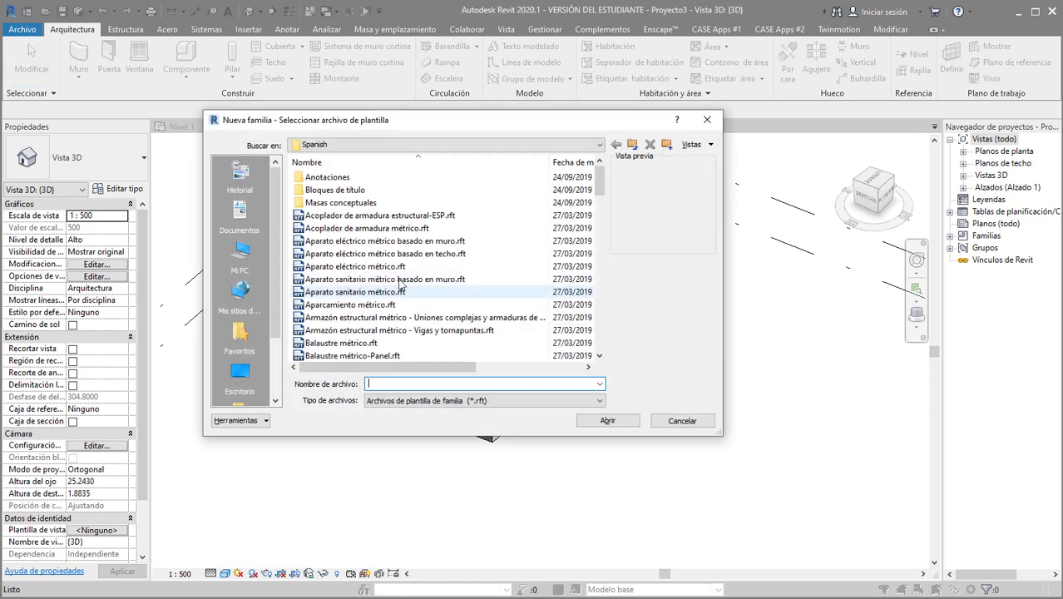
pyautogui.scroll(-5, 395, 283)
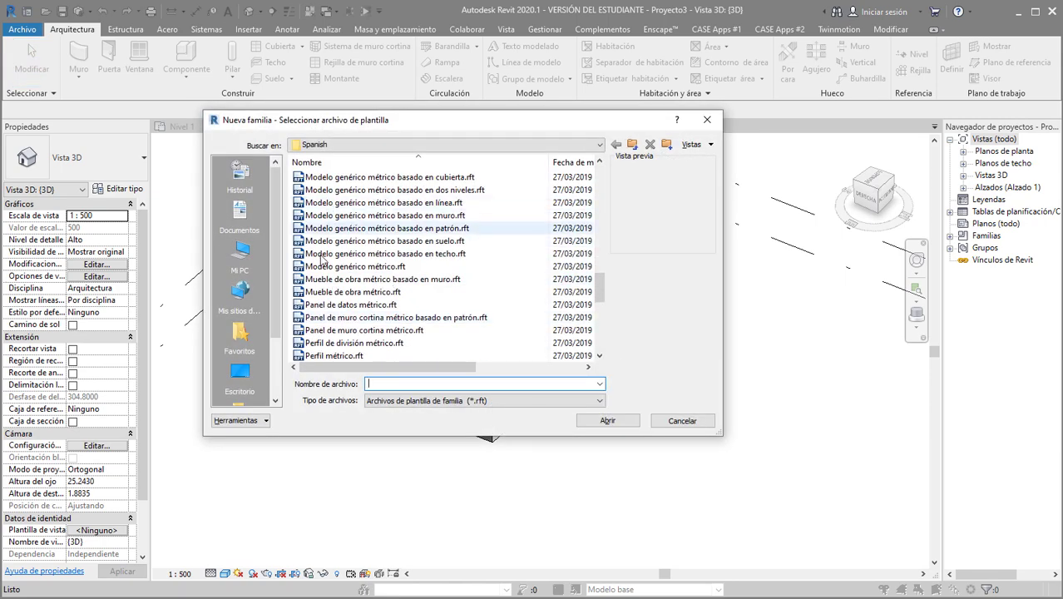
pyautogui.click(348, 267)
pyautogui.rightClick(348, 266)
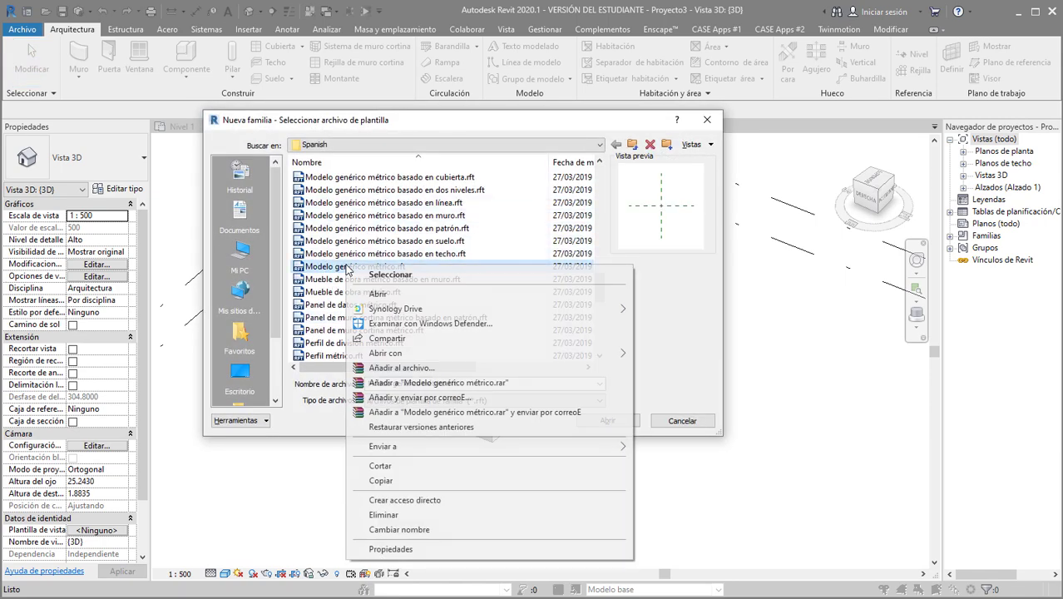
pyautogui.click(451, 547)
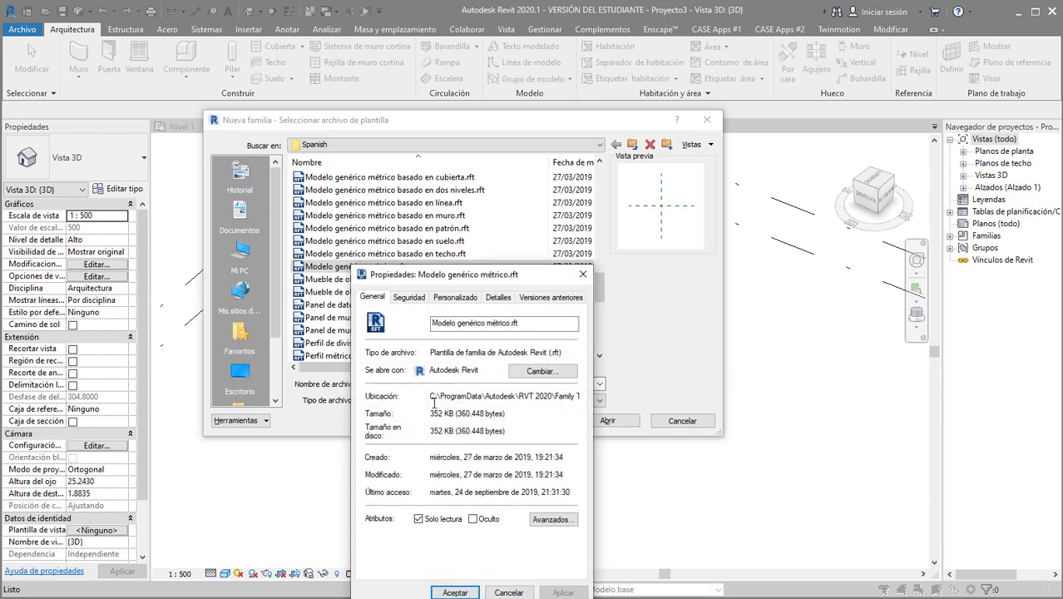
pyautogui.moveTo(430, 396); pyautogui.dragTo(547, 399)
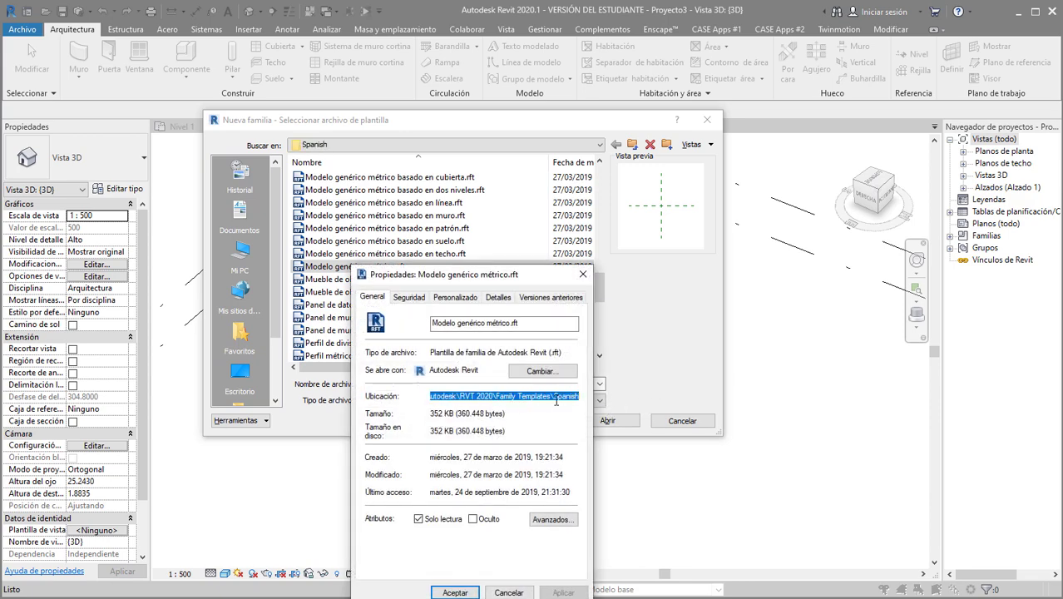
pyautogui.rightClick(556, 401)
pyautogui.click(611, 439)
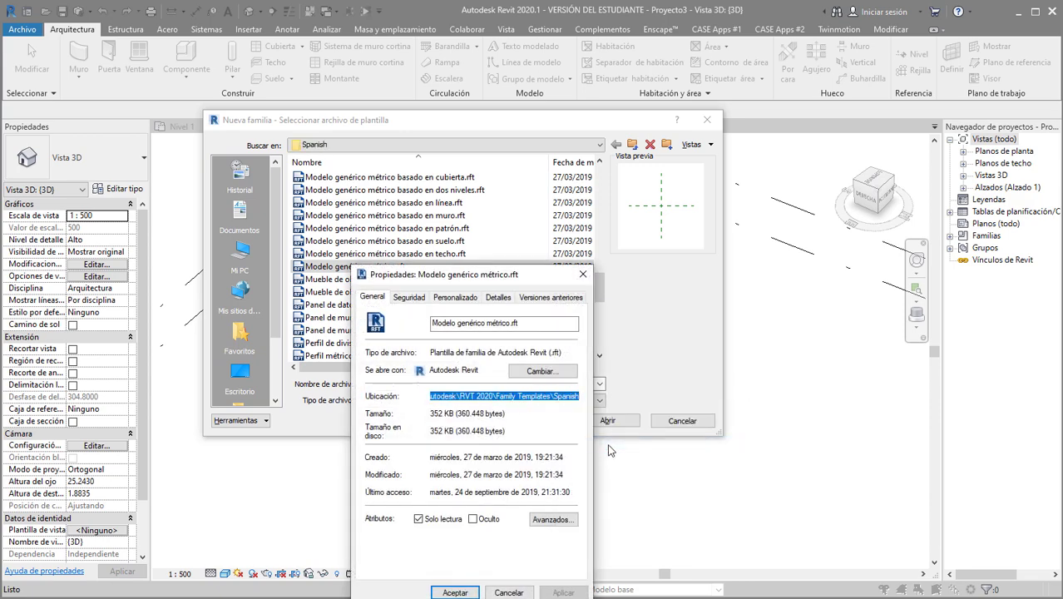
pyautogui.click(507, 592)
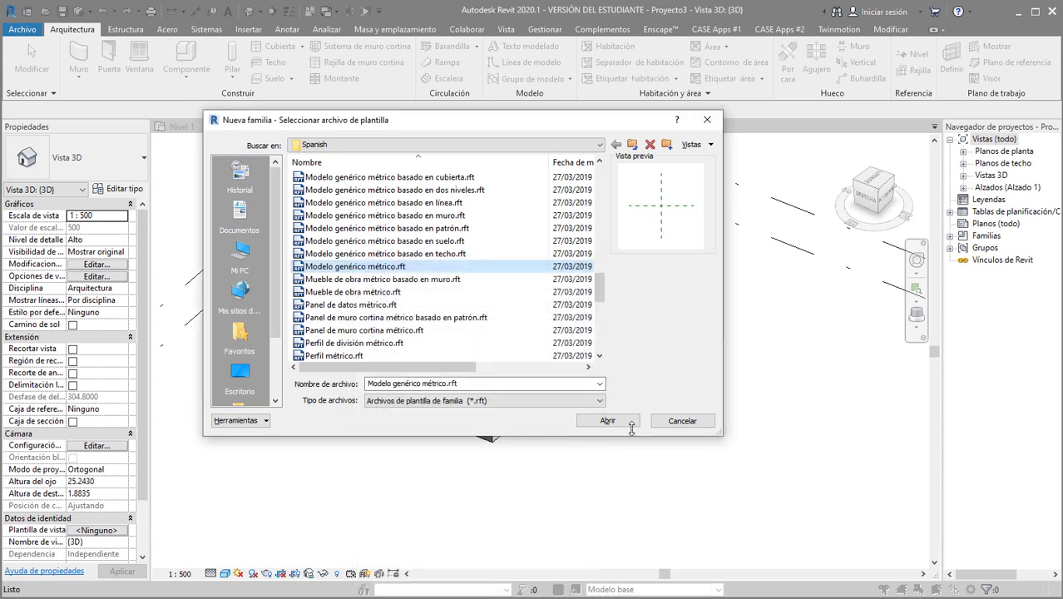
pyautogui.click(682, 422)
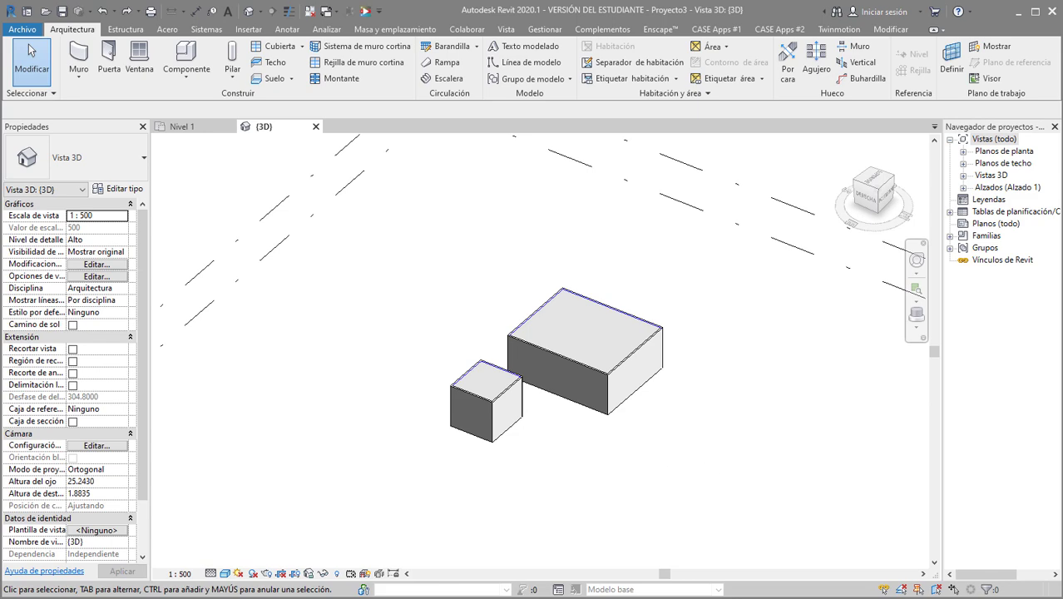
# Step: Return to Dynamo and expand Library > ImportExport > File System
pyautogui.hotkey('alt', 'Tab')
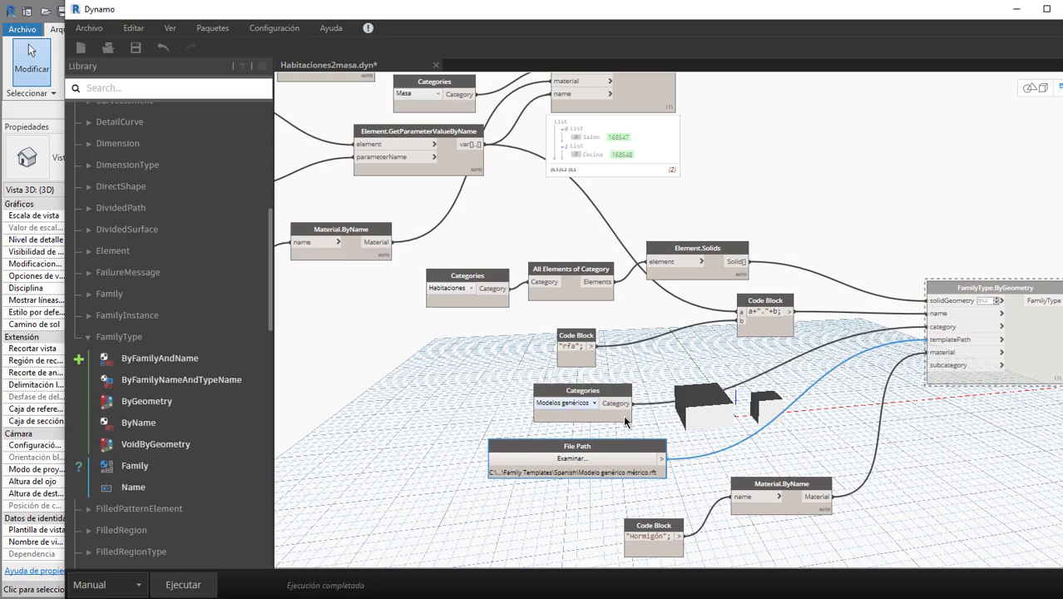
pyautogui.scroll(3, 164, 319)
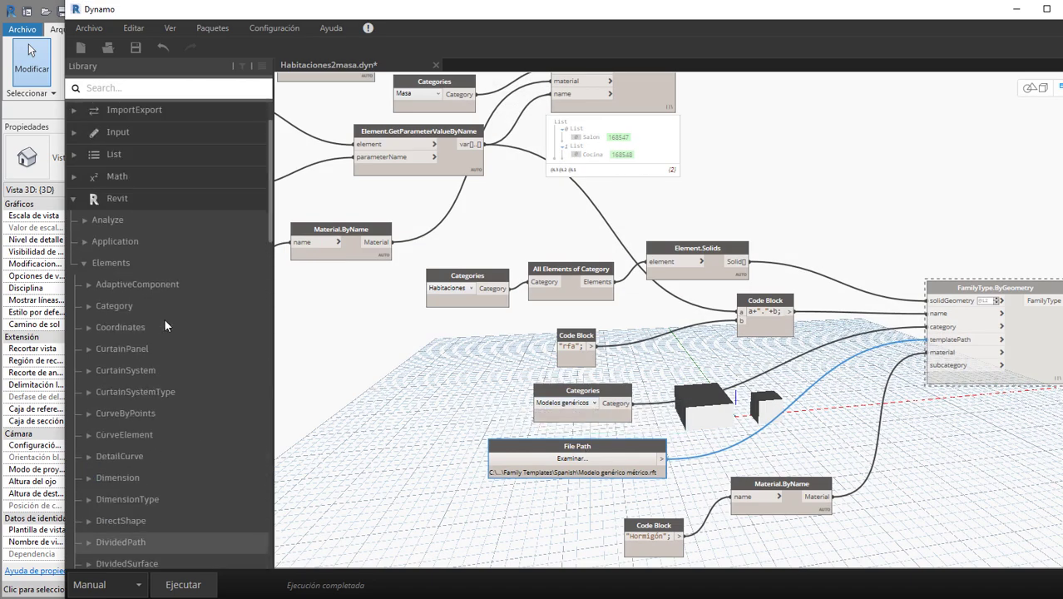
pyautogui.scroll(3, 162, 313)
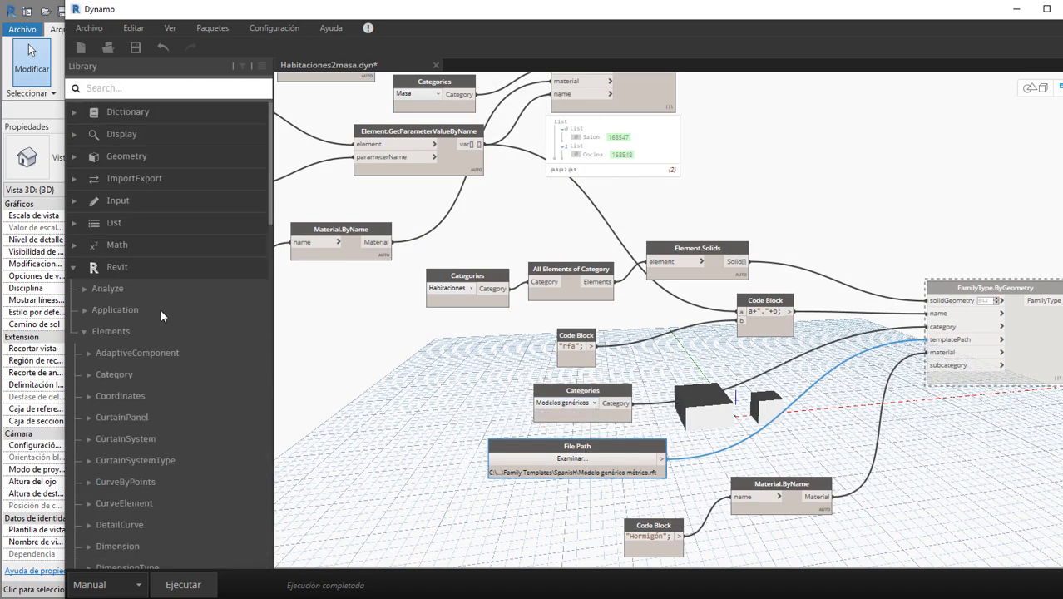
pyautogui.click(71, 178)
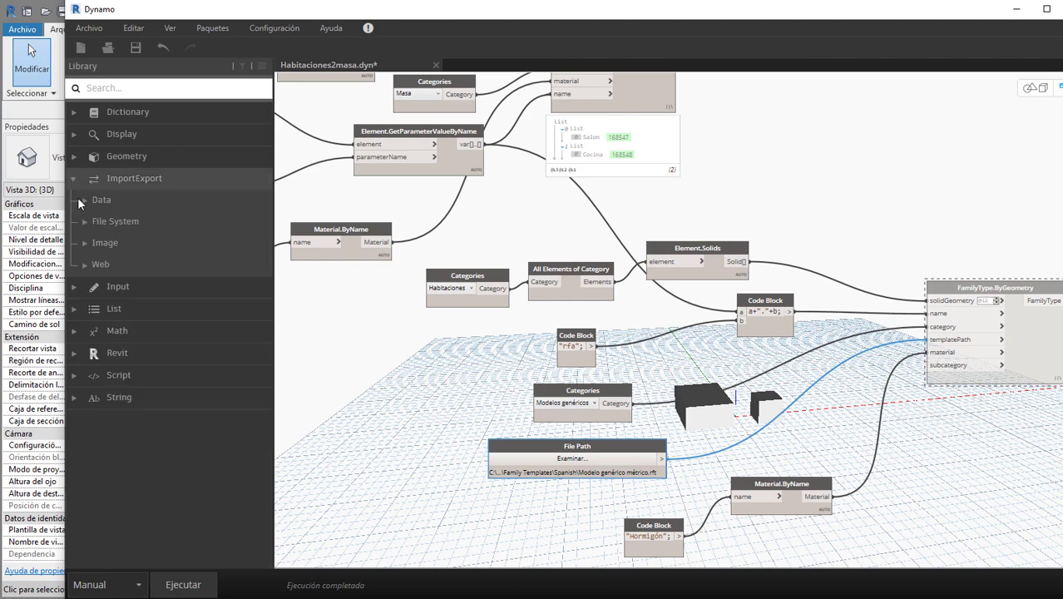
pyautogui.click(85, 219)
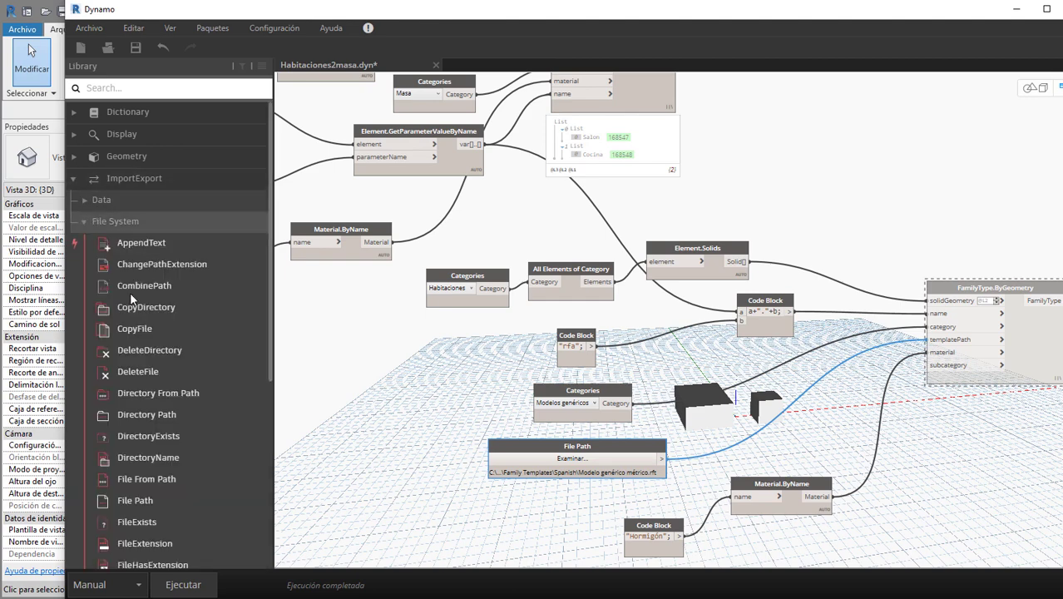
pyautogui.scroll(-3, 142, 430)
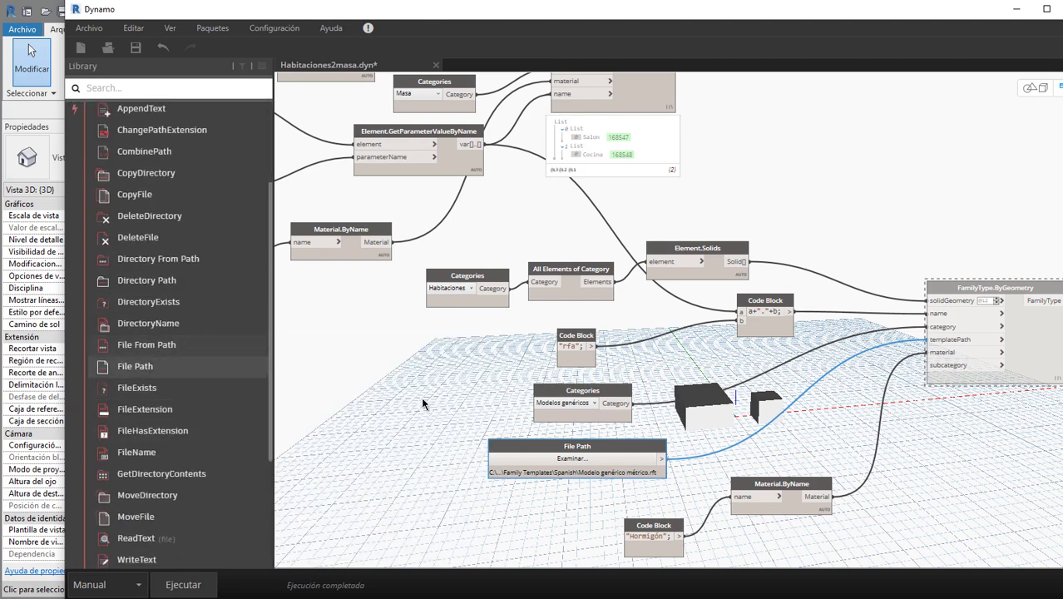
# Step: Reposition the Hormigón Code Block and Material.ByName nodes lower left
pyautogui.moveTo(632, 436); pyautogui.dragTo(584, 418, button='middle')
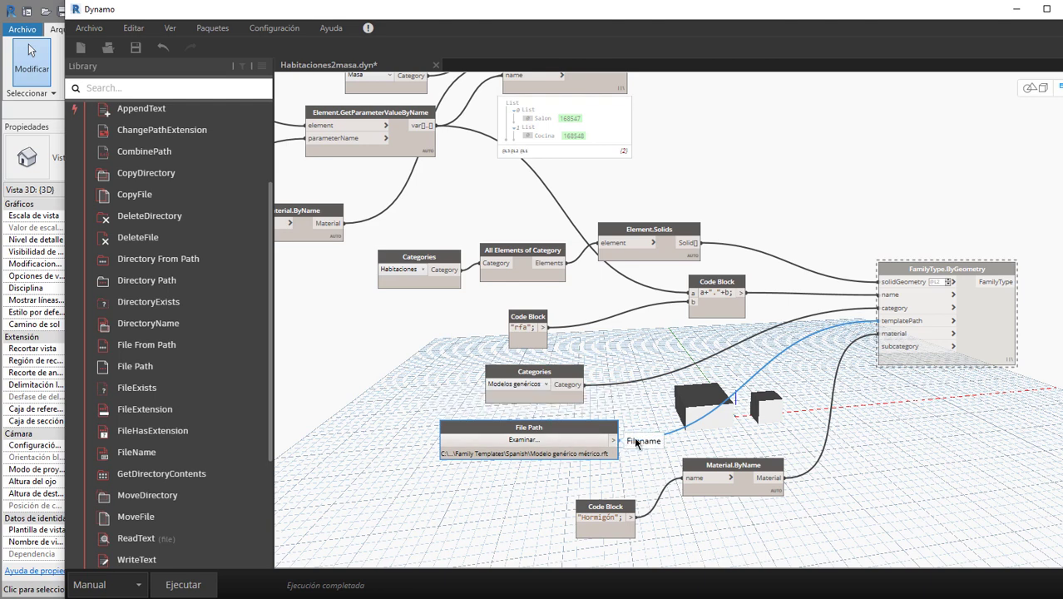
pyautogui.scroll(1, 628, 438)
pyautogui.scroll(1, 624, 437)
pyautogui.scroll(1, 749, 366)
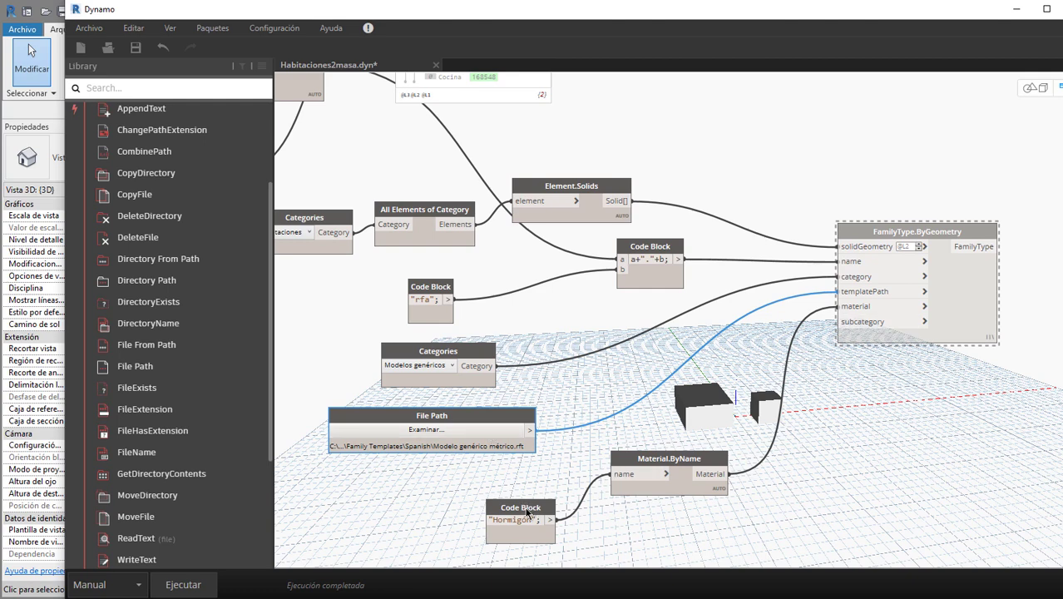
pyautogui.moveTo(527, 514); pyautogui.dragTo(515, 505)
pyautogui.moveTo(672, 467); pyautogui.dragTo(658, 470)
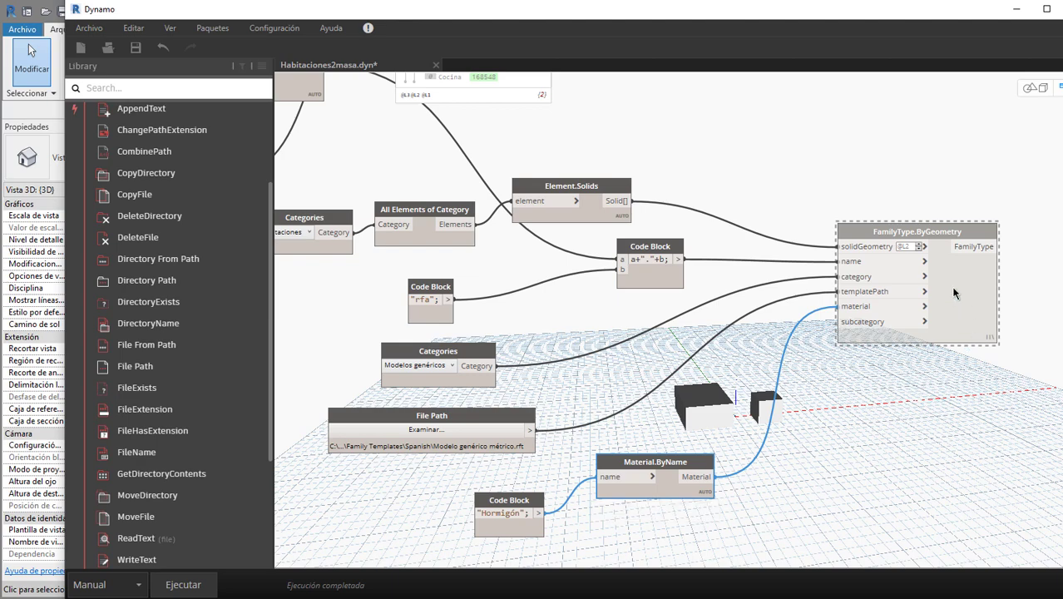
pyautogui.moveTo(714, 260); pyautogui.dragTo(691, 270, button='middle')
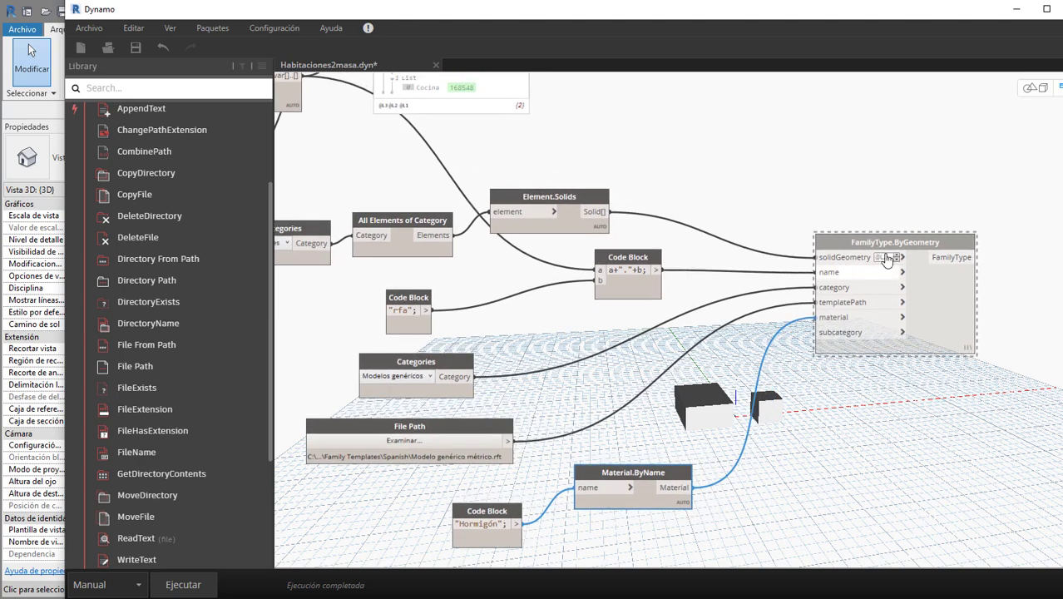
# Step: Toggle Freeze on the FamilyType.ByGeometry node from its context menu
pyautogui.click(815, 243)
pyautogui.moveTo(815, 243); pyautogui.dragTo(664, 258, button='middle')
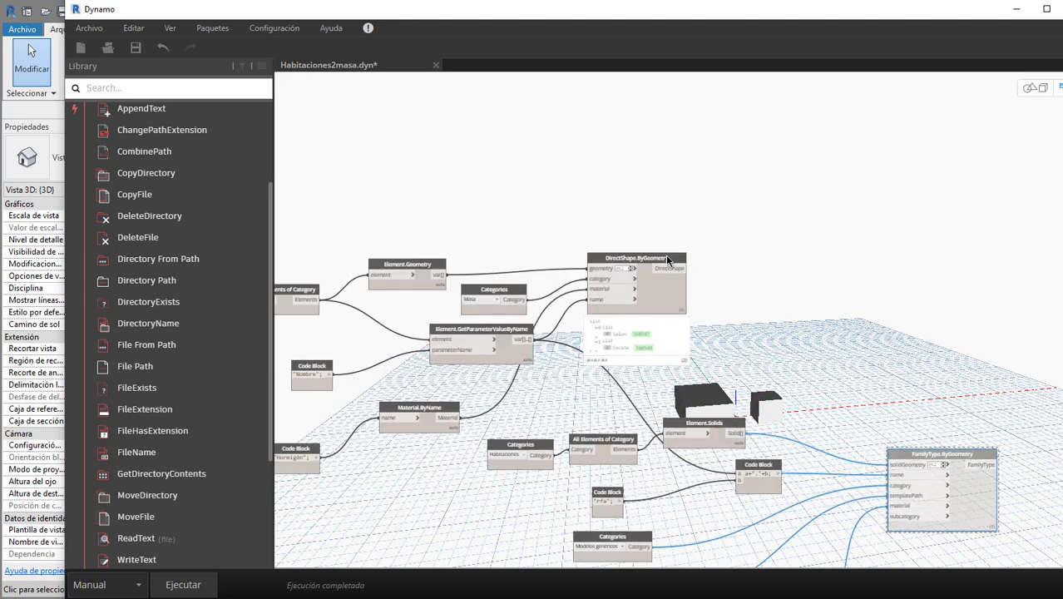
pyautogui.rightClick(664, 258)
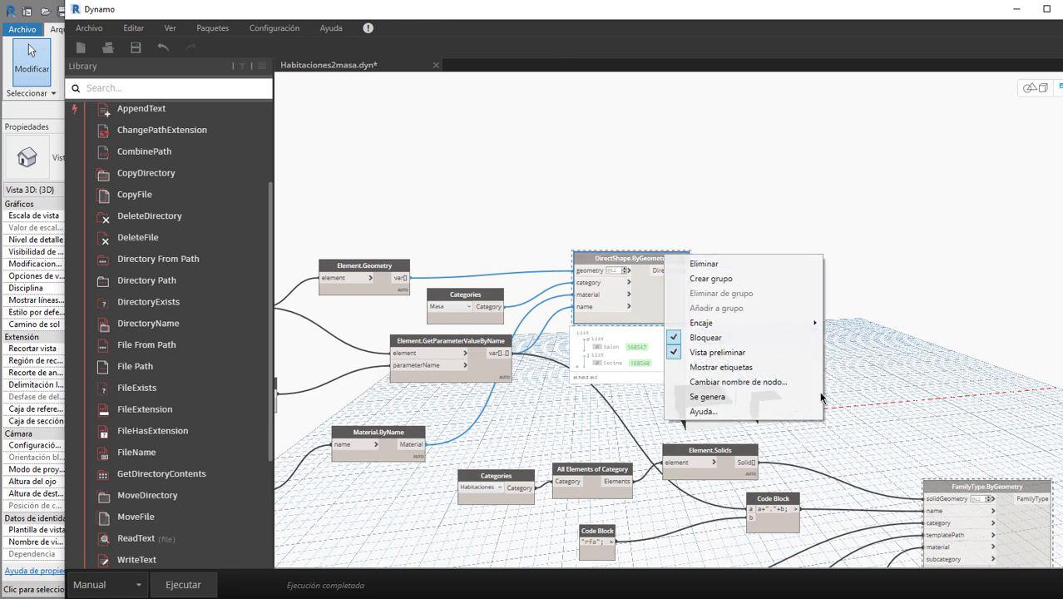
pyautogui.moveTo(1029, 507); pyautogui.dragTo(867, 310, button='middle')
pyautogui.click(869, 293)
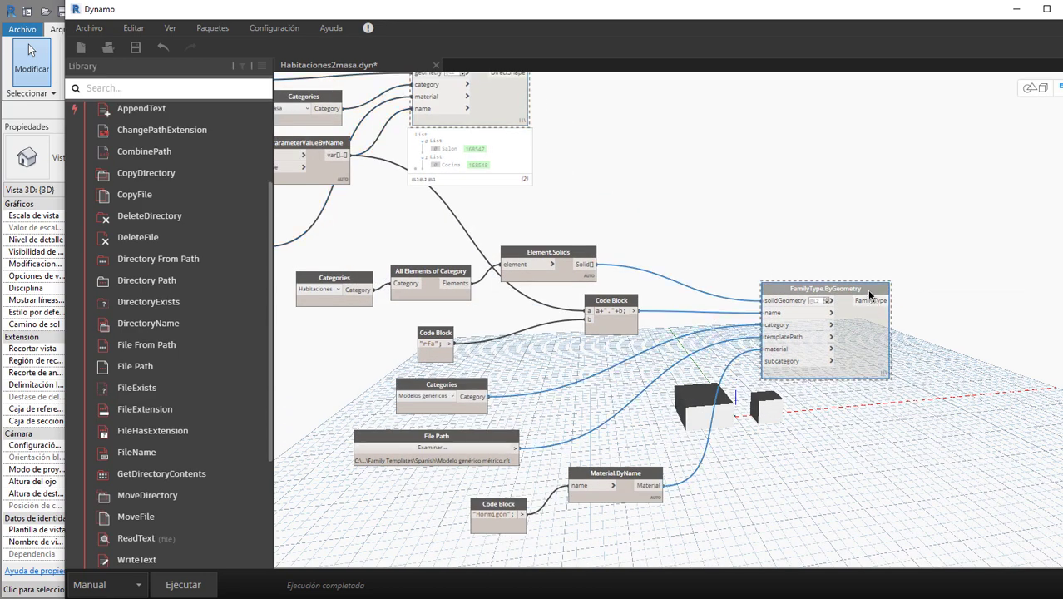
pyautogui.rightClick(870, 293)
pyautogui.click(909, 376)
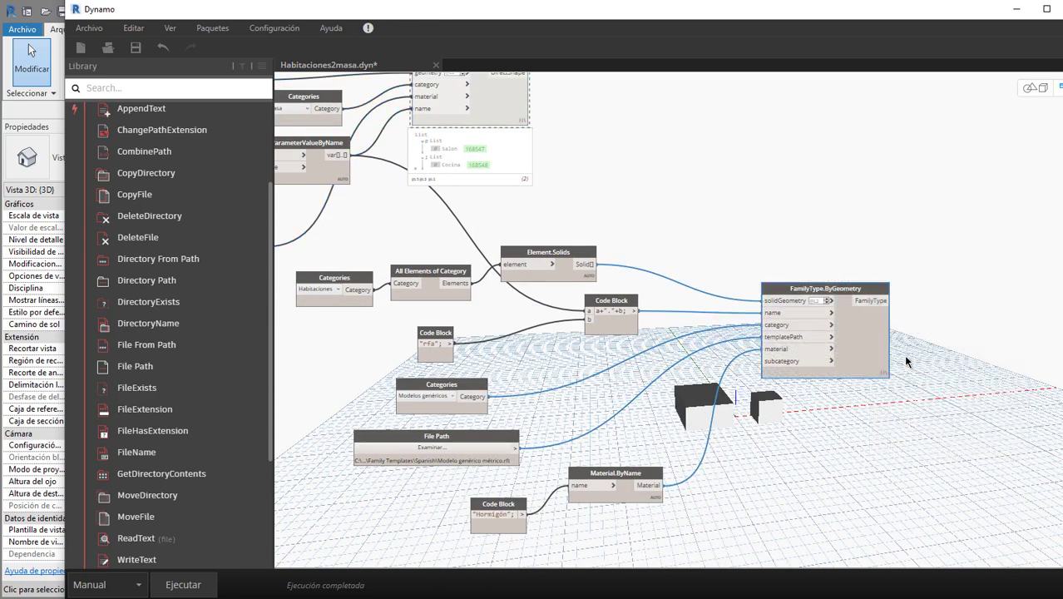
# Step: Fit the whole graph in view with Ctrl+D and run it with Ejecutar
pyautogui.rightClick(845, 290)
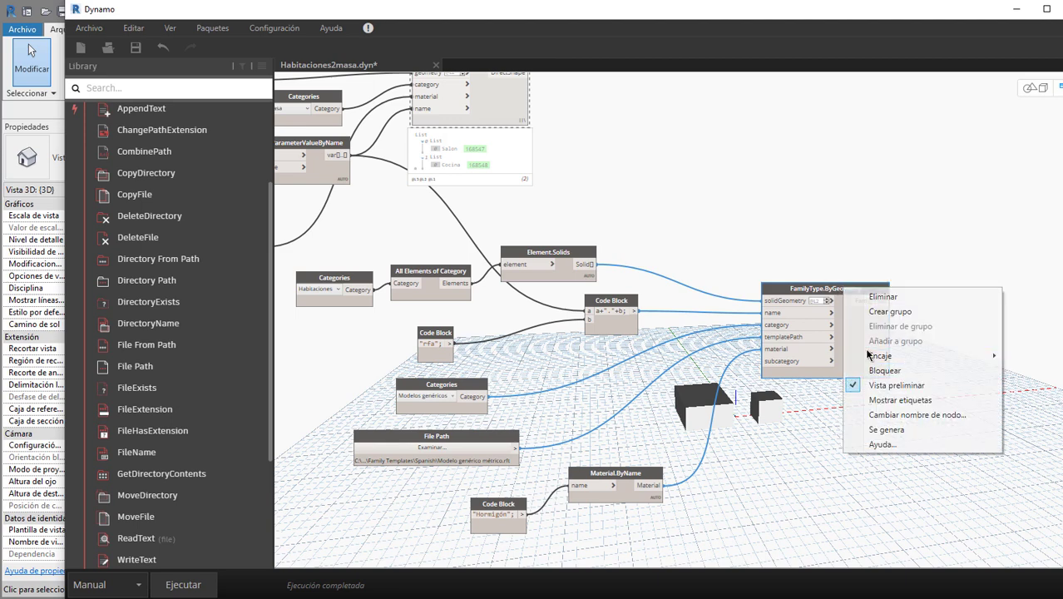
pyautogui.scroll(3, 874, 366)
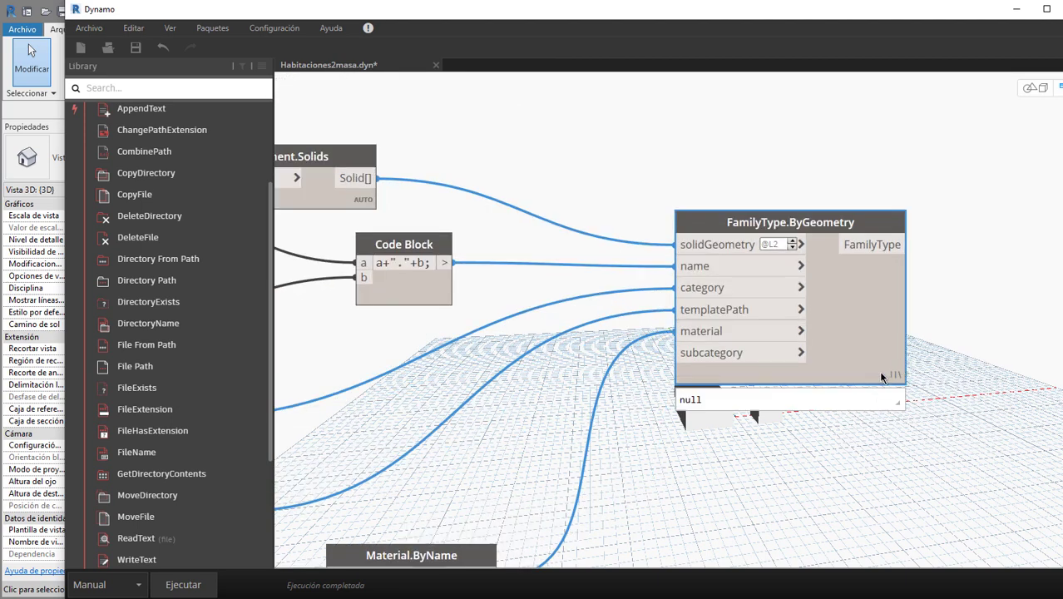
pyautogui.click(28, 43)
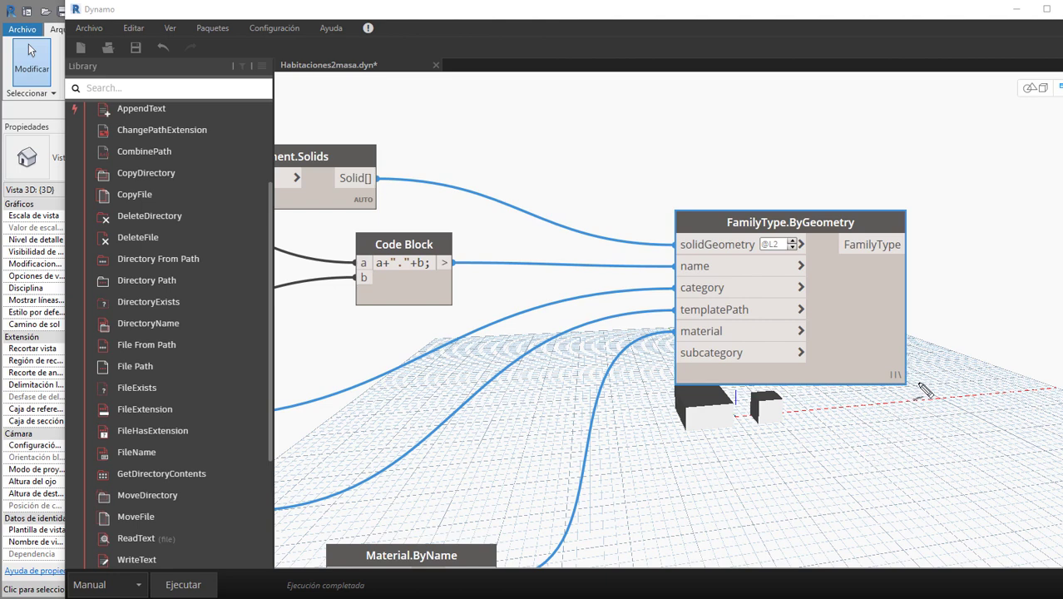
pyautogui.moveTo(911, 360); pyautogui.dragTo(899, 359)
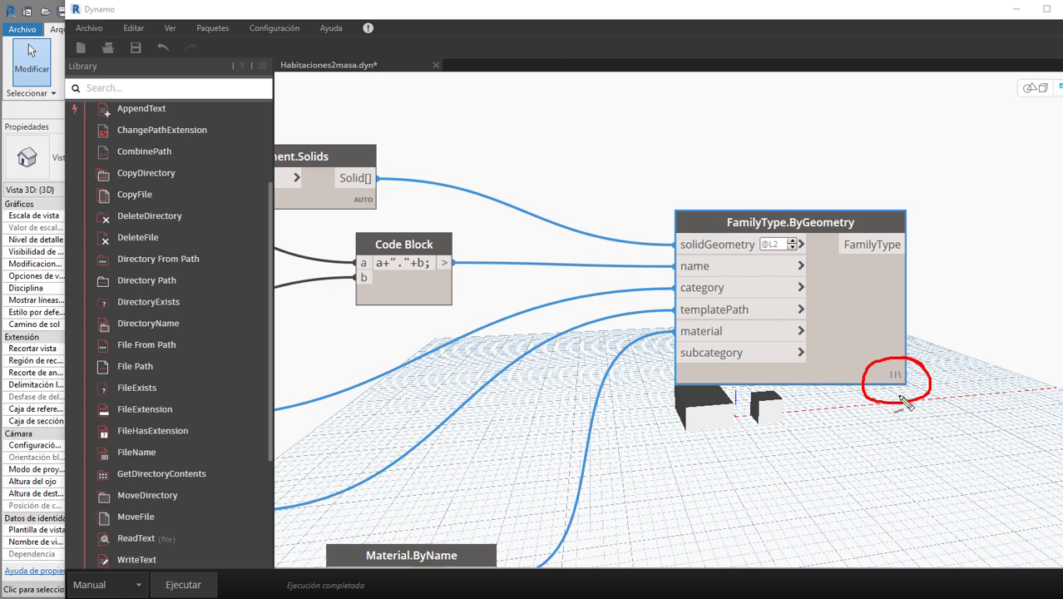
pyautogui.press('Escape')
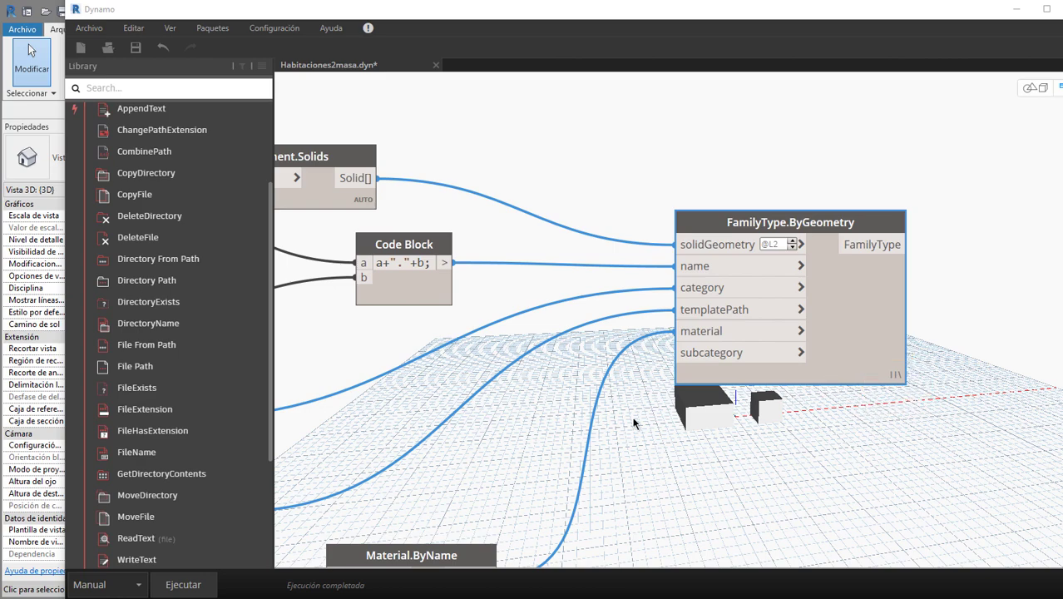
pyautogui.hotkey('ctrl', 'd')
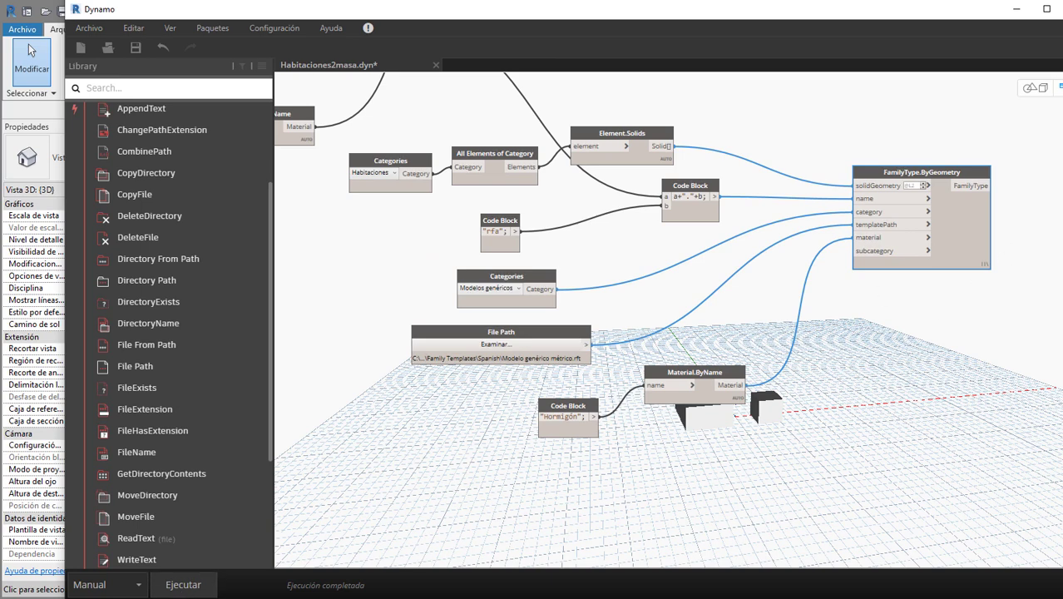
pyautogui.click(198, 588)
# Step: In the Project Browser expand Familias > Modelos genéricos > Cocina.rfa and Salon.rfa, dragging the Salon type into the view
pyautogui.click(1016, 8)
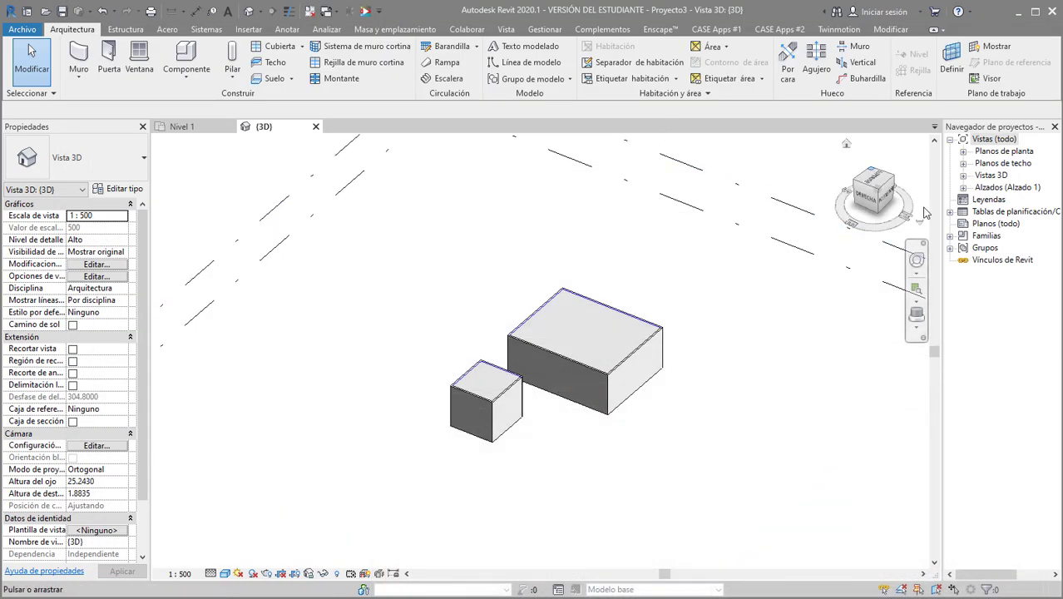
pyautogui.click(951, 241)
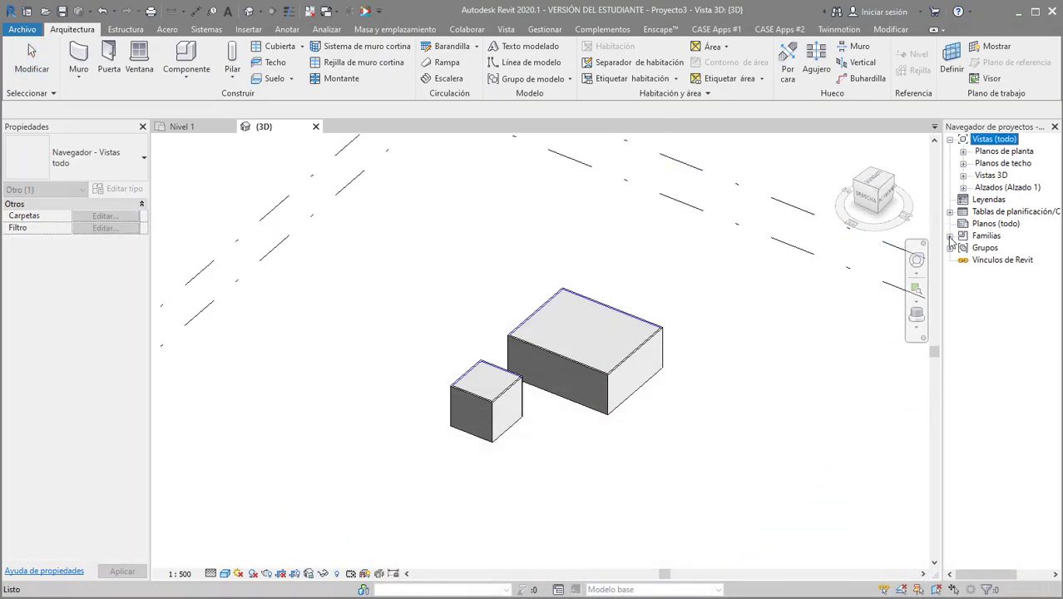
pyautogui.click(951, 238)
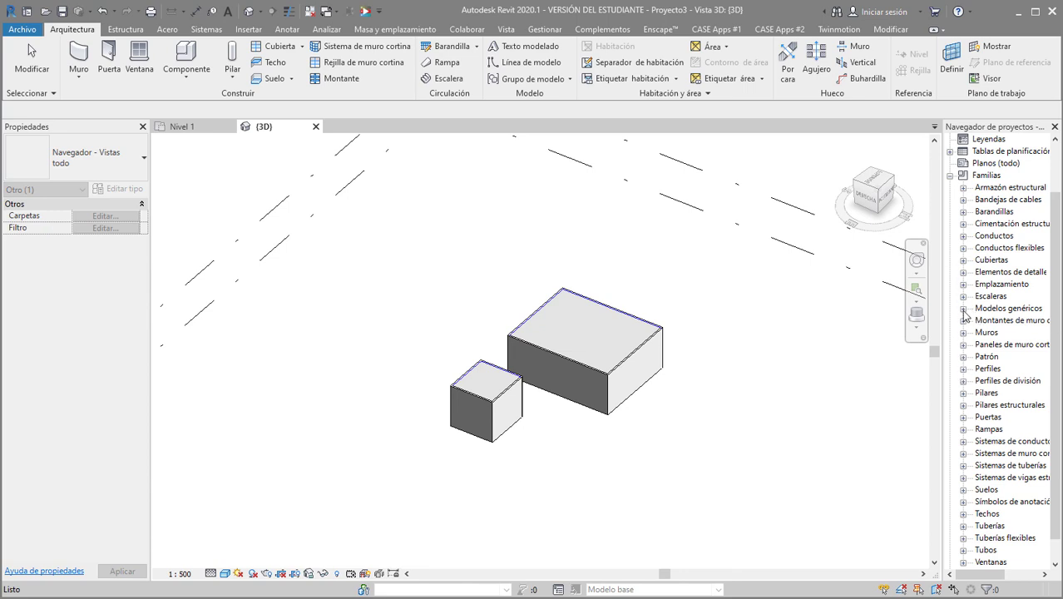
pyautogui.click(963, 309)
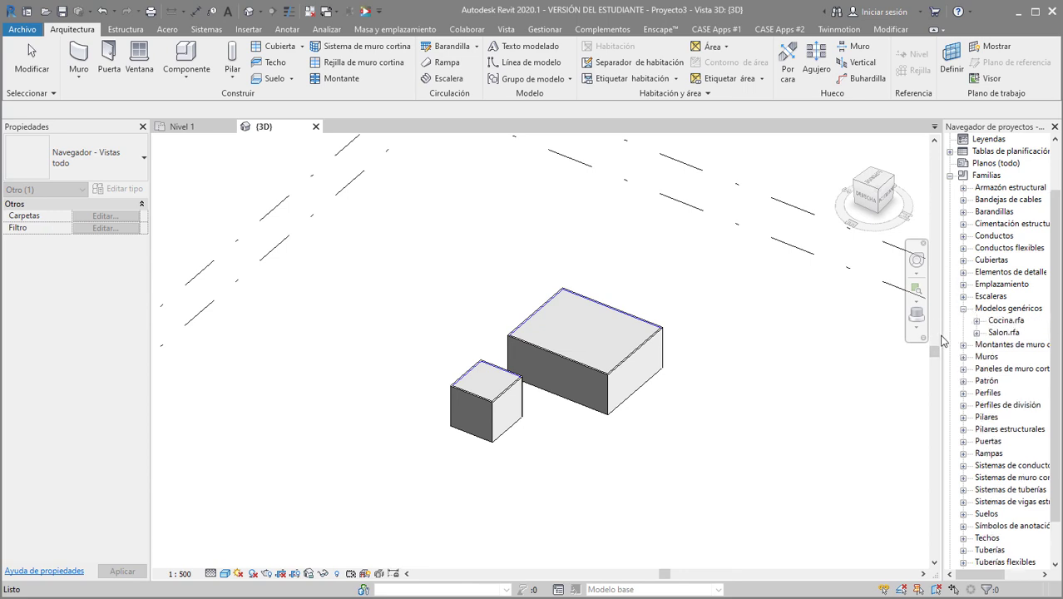
pyautogui.moveTo(920, 339); pyautogui.dragTo(887, 342)
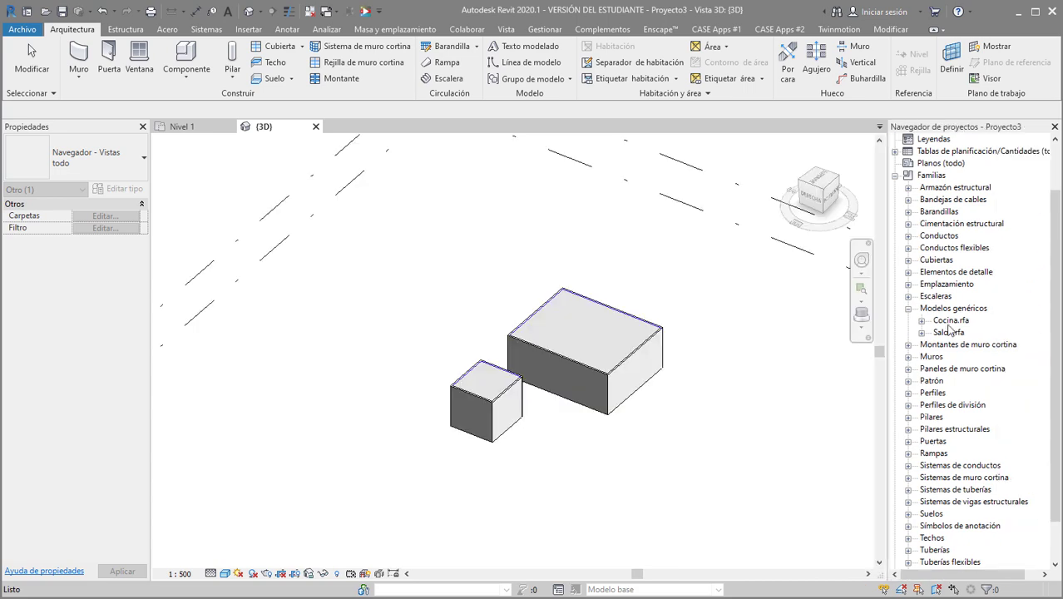
pyautogui.click(921, 320)
pyautogui.click(922, 345)
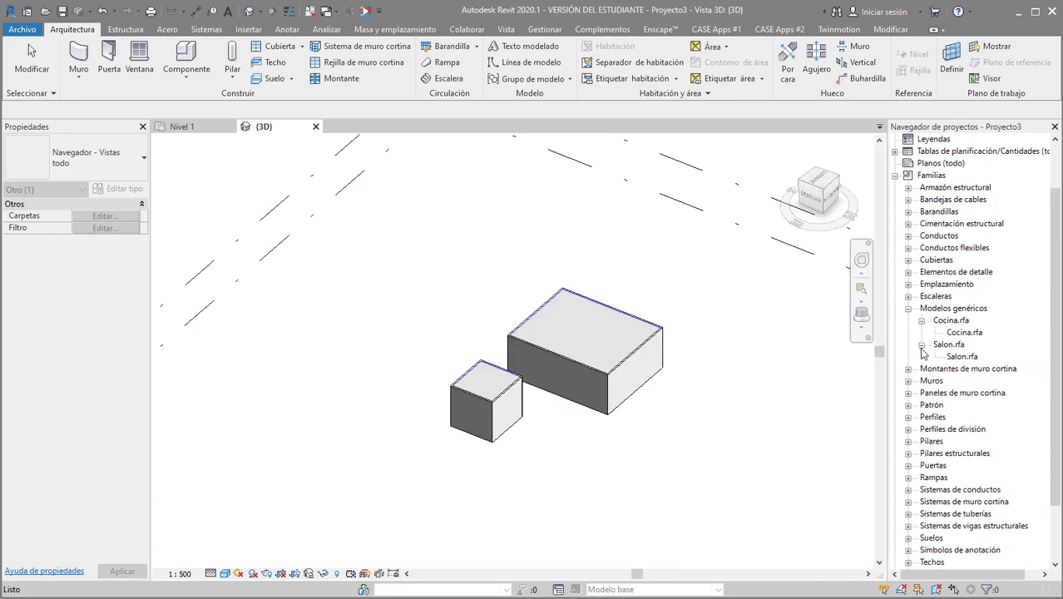
pyautogui.click(962, 356)
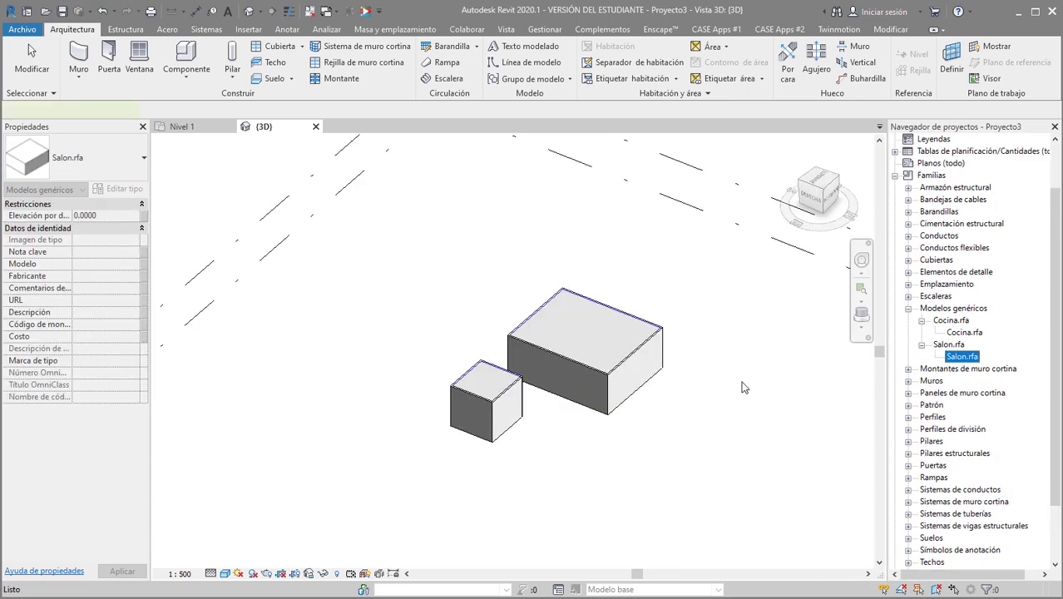
pyautogui.moveTo(960, 358); pyautogui.dragTo(745, 387)
# Step: Place a Salon.rfa box right of the masses and a Cocina.rfa box in front of them
pyautogui.click(732, 353)
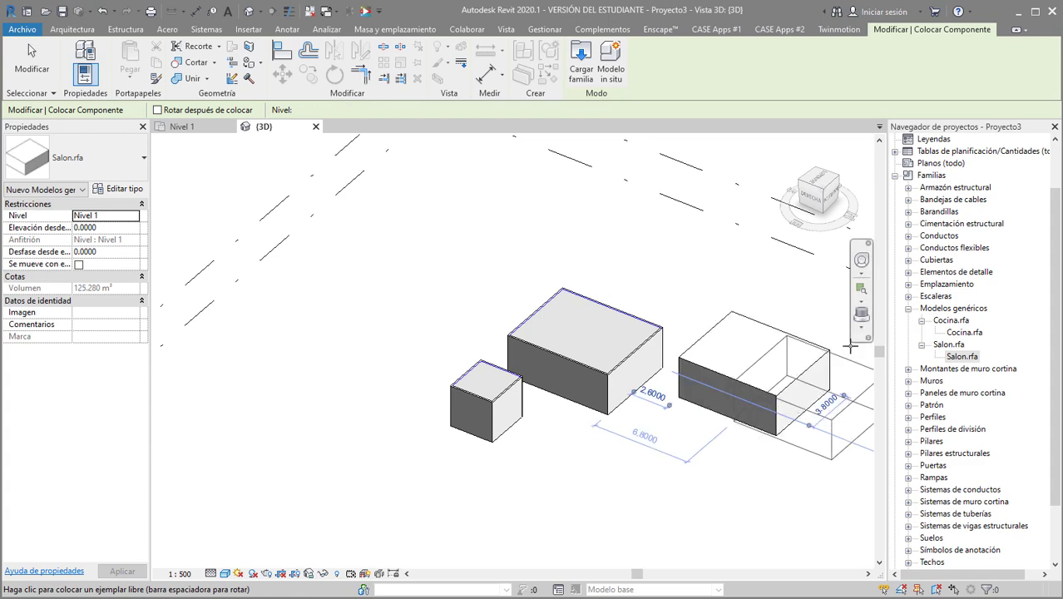
pyautogui.click(956, 332)
pyautogui.press('c')
pyautogui.press('m')
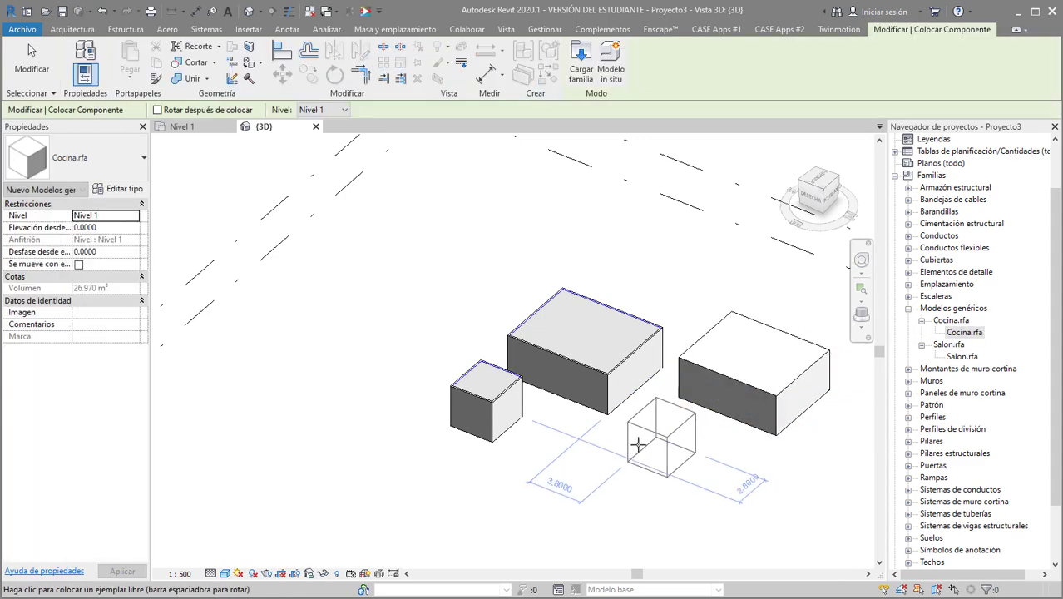
pyautogui.click(662, 445)
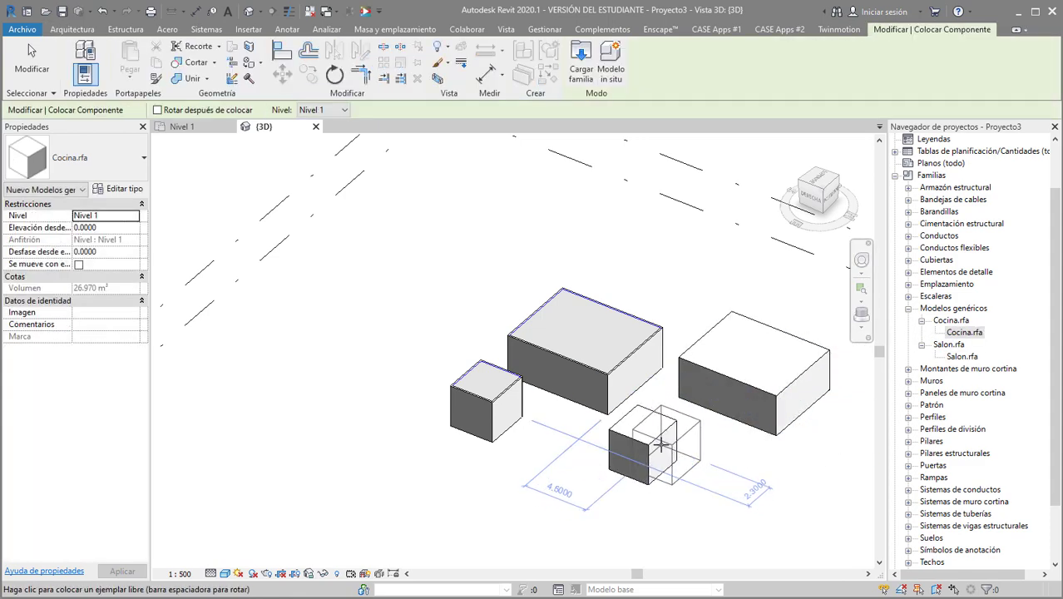
pyautogui.press('Escape')
pyautogui.click(766, 333)
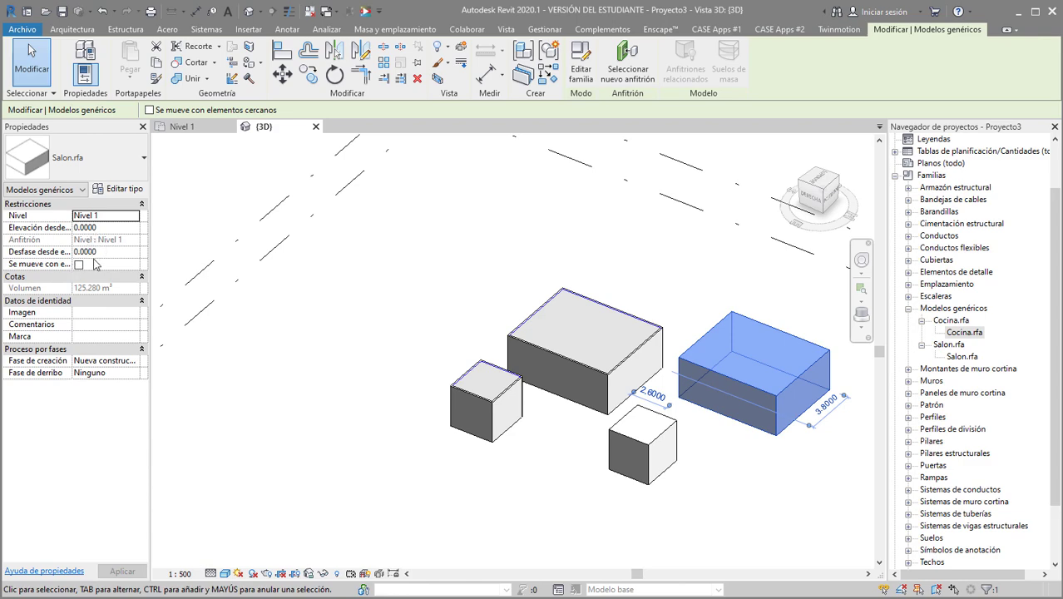
pyautogui.click(116, 189)
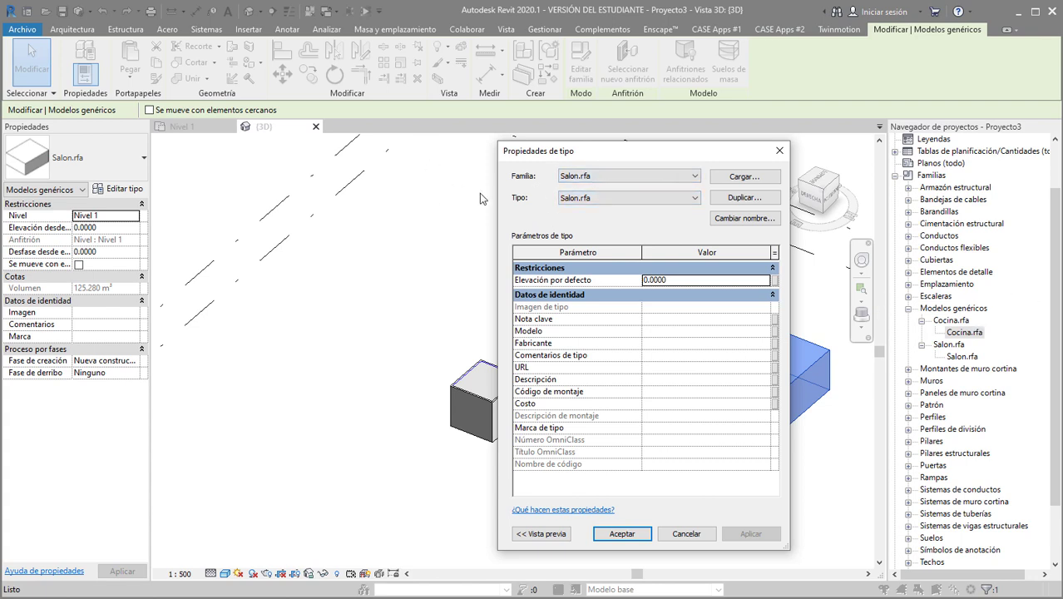
# Step: Cancel the Salon.rfa Type Properties dialog without changes
pyautogui.click(686, 534)
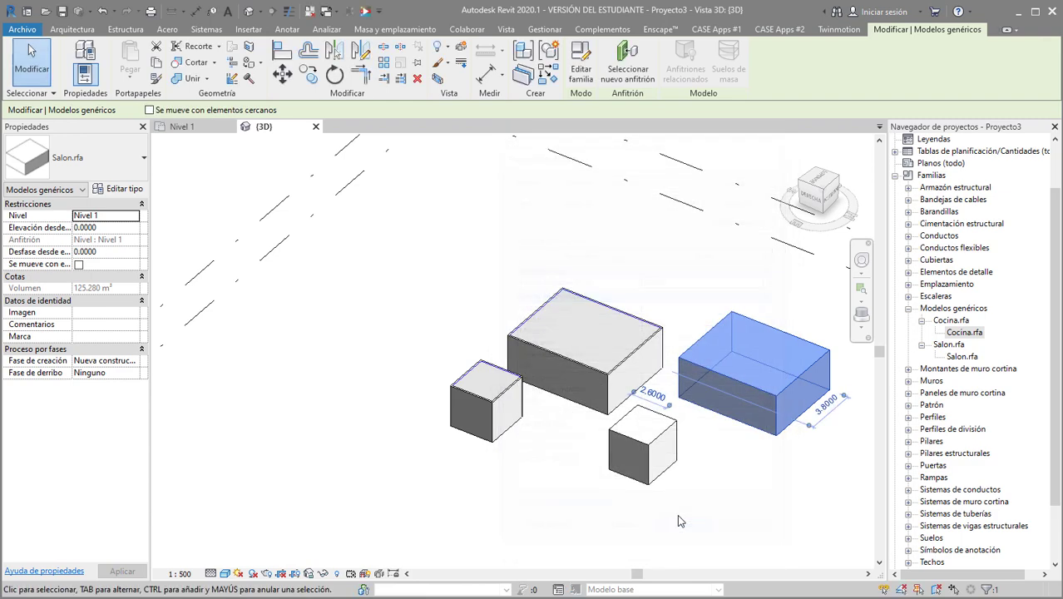
pyautogui.click(778, 452)
pyautogui.moveTo(778, 452); pyautogui.dragTo(619, 478, button='middle')
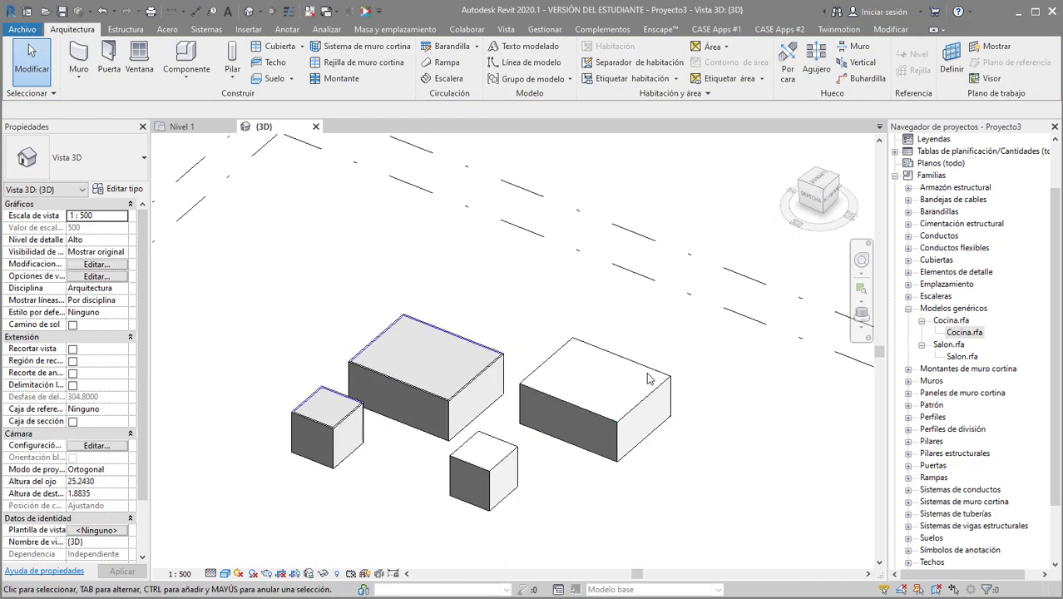
pyautogui.click(650, 375)
pyautogui.press('Escape')
# Step: Select the Salon mass and drag it up and to the right, exposing the open box
pyautogui.click(464, 343)
pyautogui.press('Escape')
pyautogui.press('Tab')
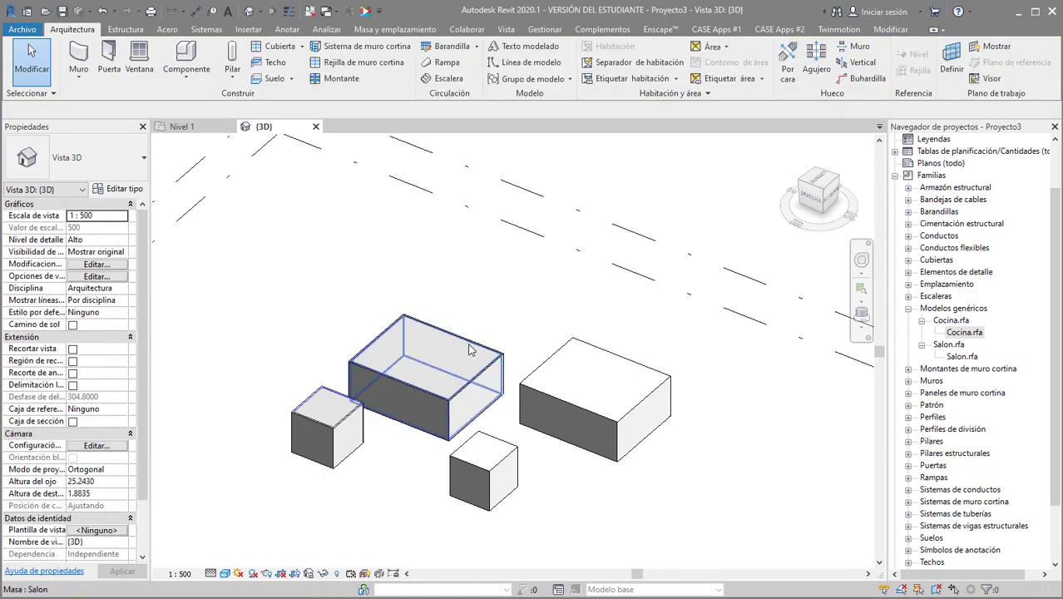
pyautogui.click(470, 350)
pyautogui.press('Escape')
pyautogui.click(470, 343)
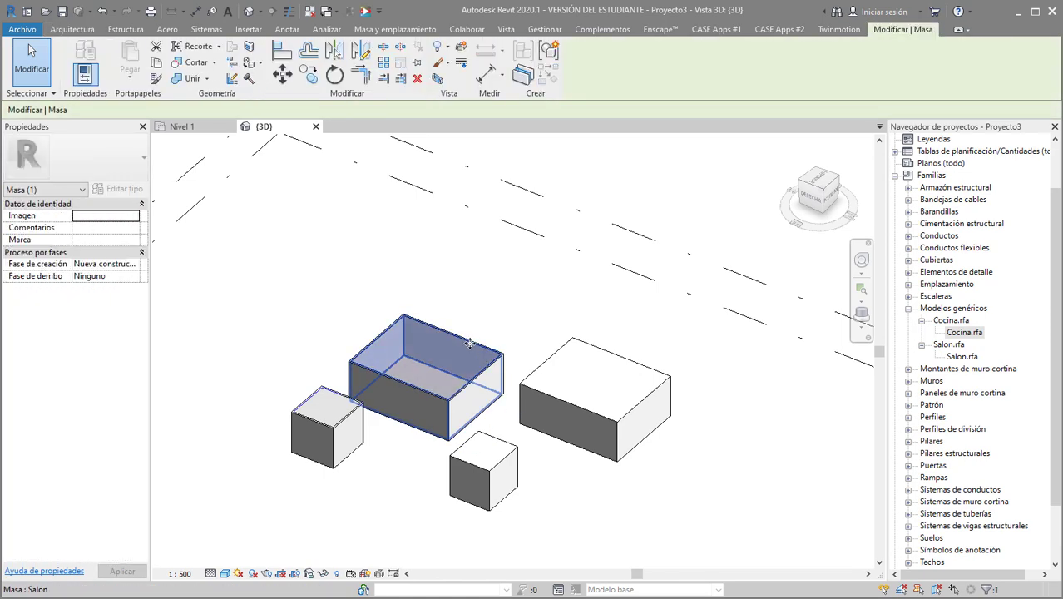
pyautogui.moveTo(480, 331); pyautogui.dragTo(565, 264)
pyautogui.press('Escape')
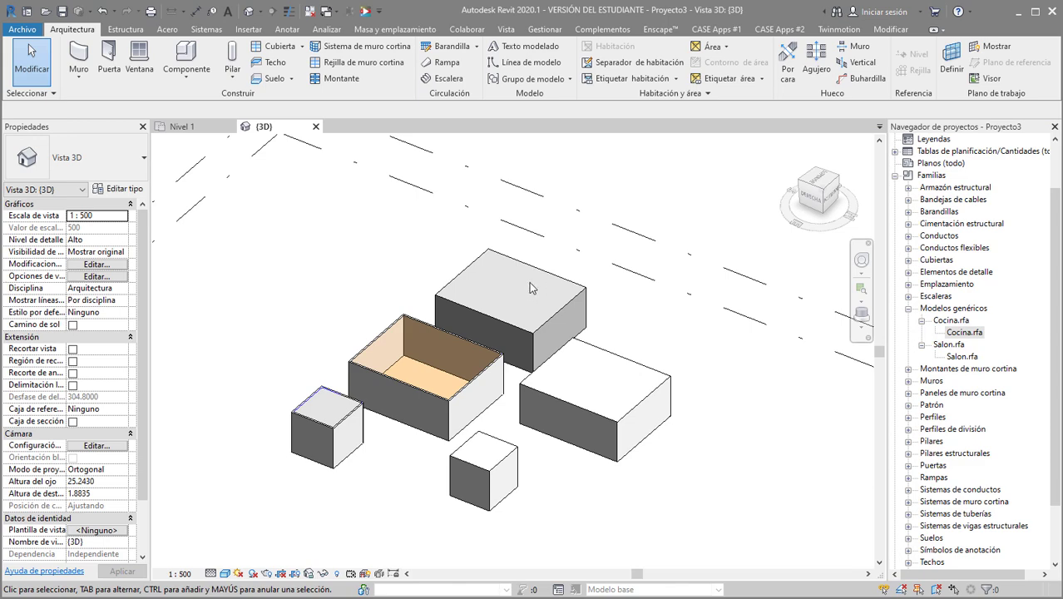
# Step: Select the moved Salon mass and the placed Salon box in turn to compare them
pyautogui.click(541, 303)
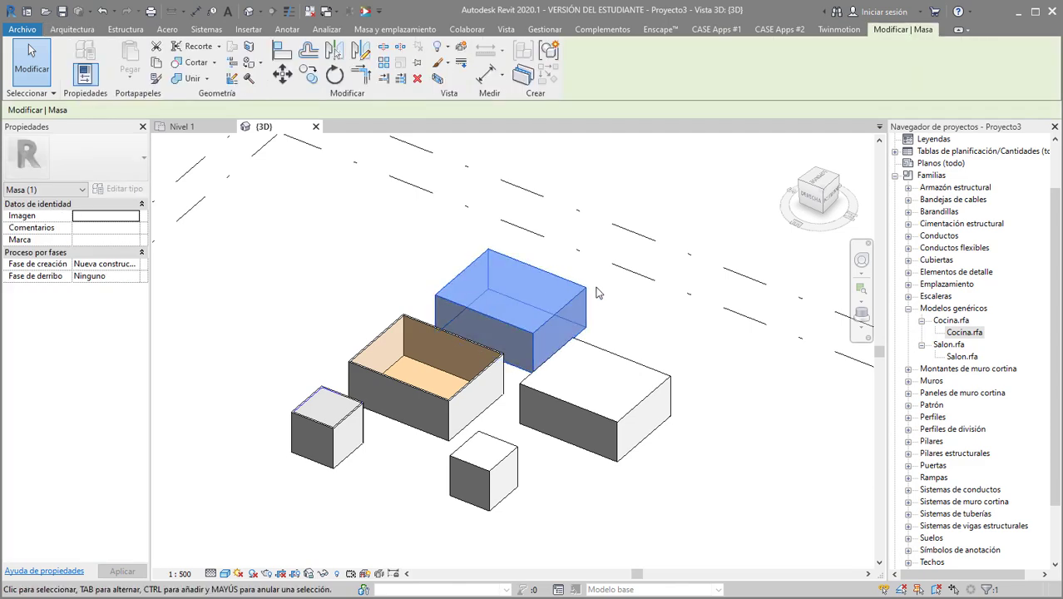
pyautogui.press('Escape')
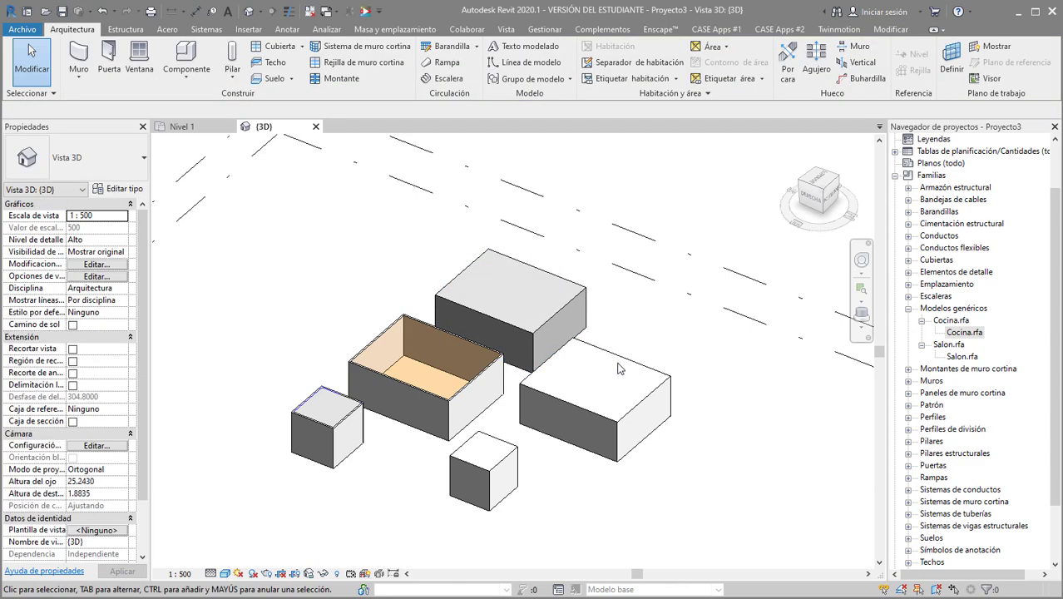
pyautogui.click(622, 363)
pyautogui.press('Escape')
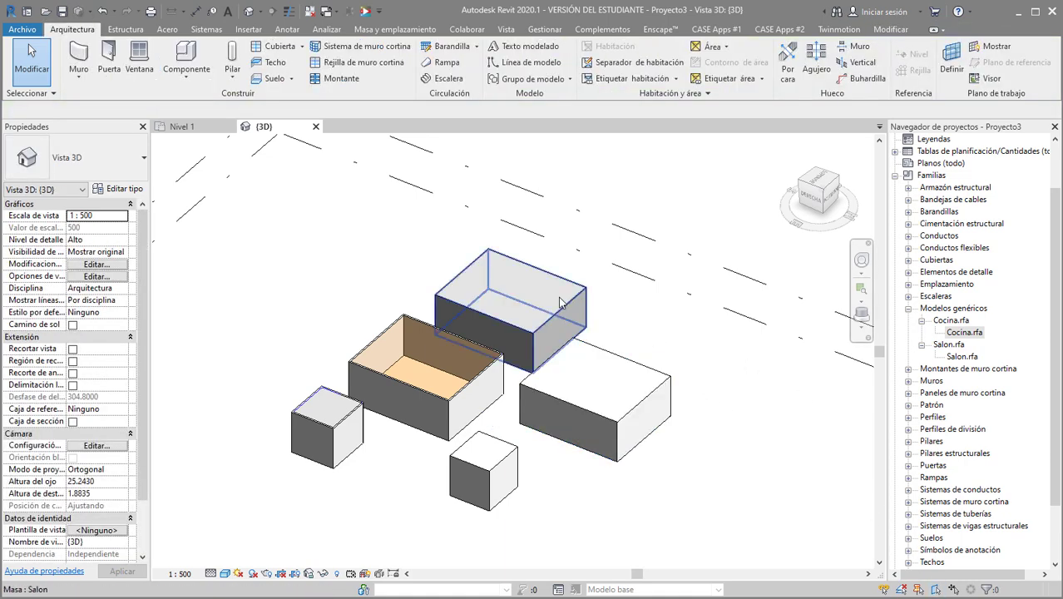
pyautogui.click(604, 303)
pyautogui.press('Escape')
pyautogui.click(640, 354)
pyautogui.press('Escape')
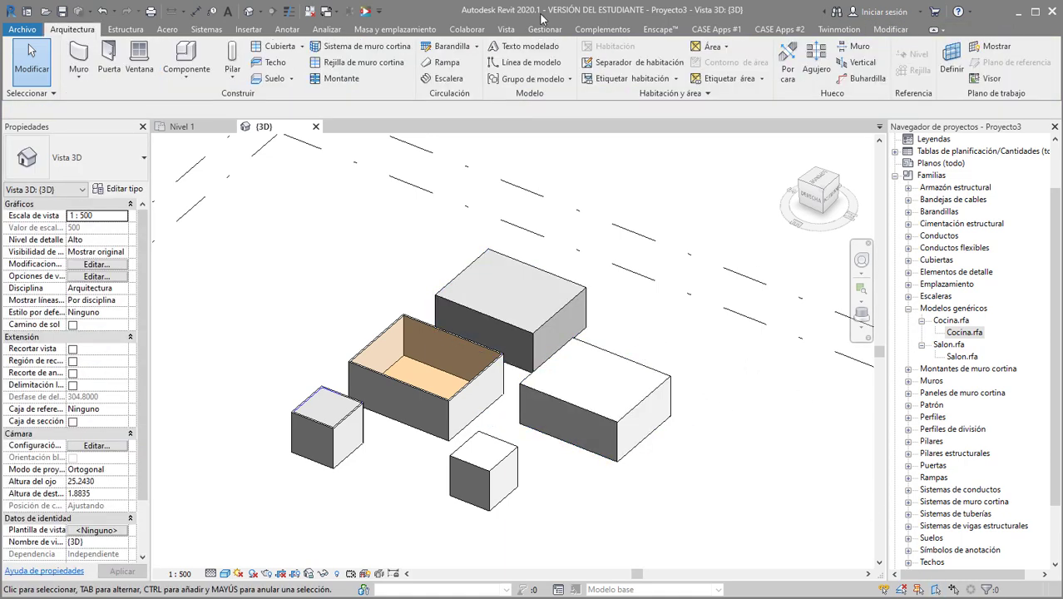
# Step: Cover the right-hand Salon box's top face with a 30 cm basic roof by face
pyautogui.click(363, 31)
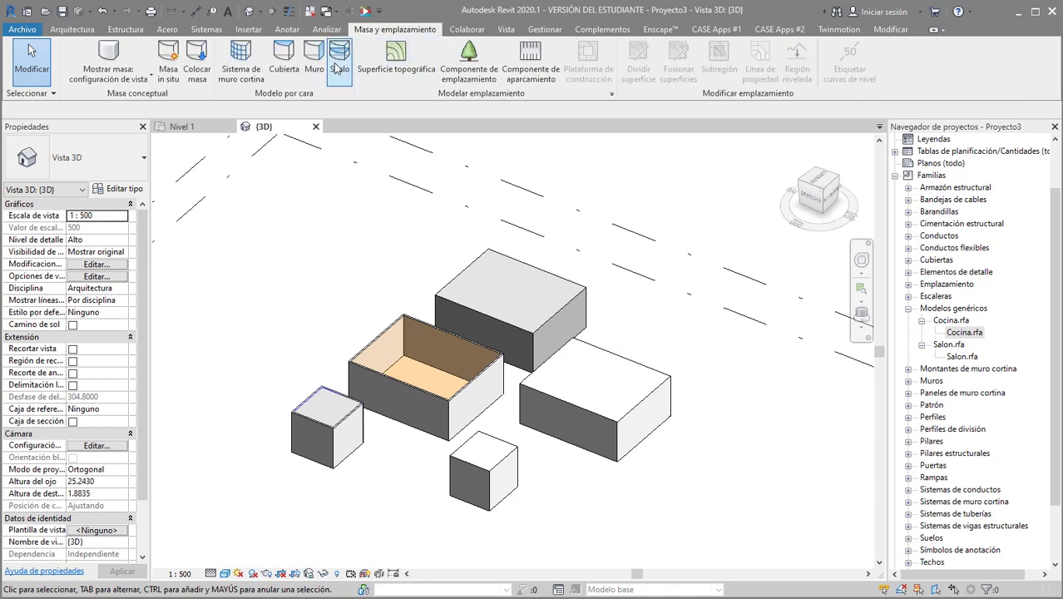
pyautogui.click(285, 64)
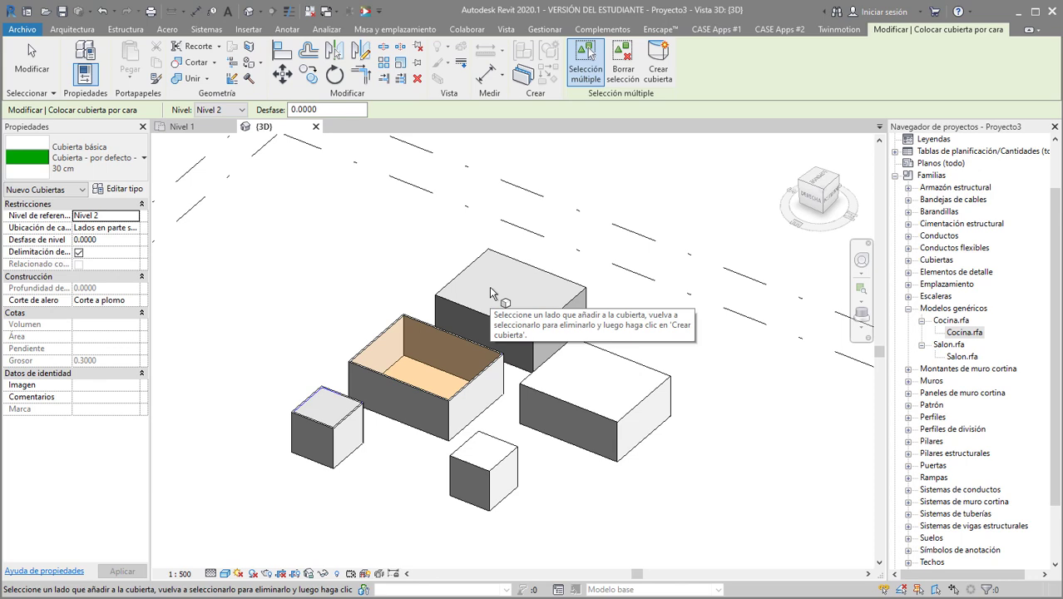
pyautogui.click(565, 377)
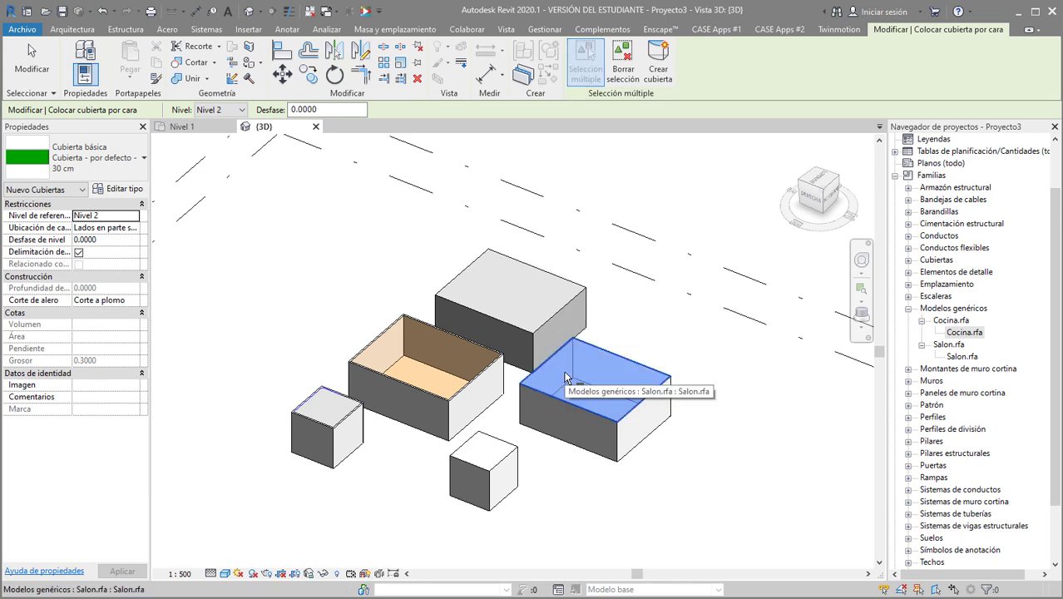
pyautogui.press('Escape')
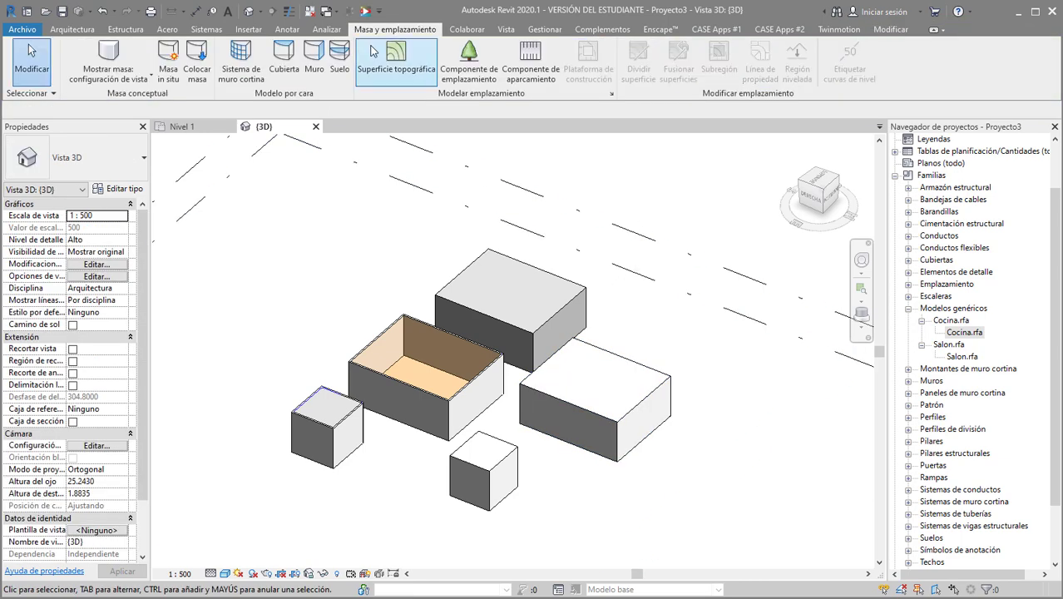
pyautogui.click(285, 58)
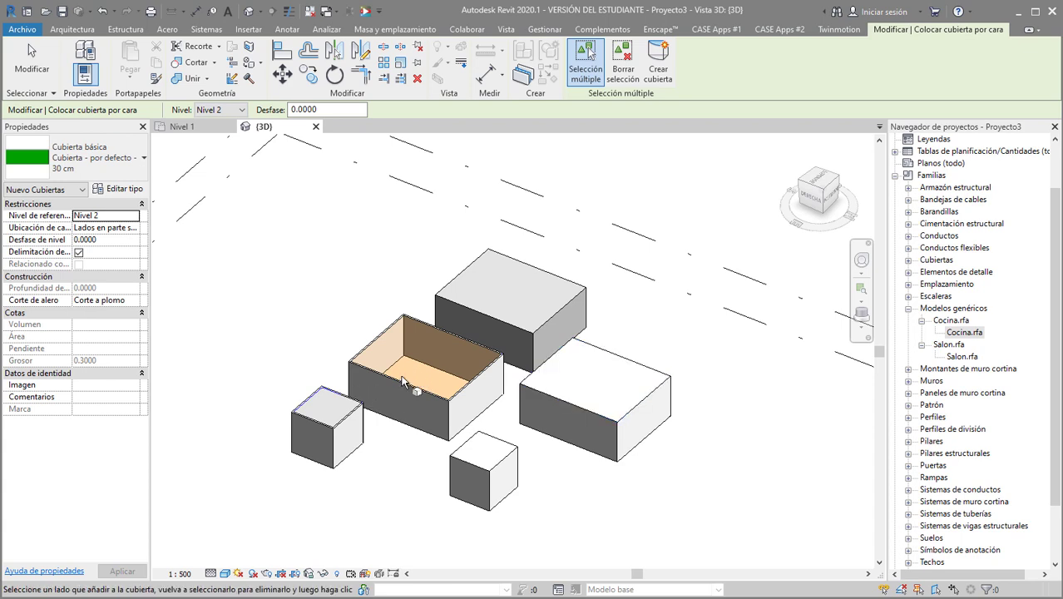
pyautogui.click(617, 387)
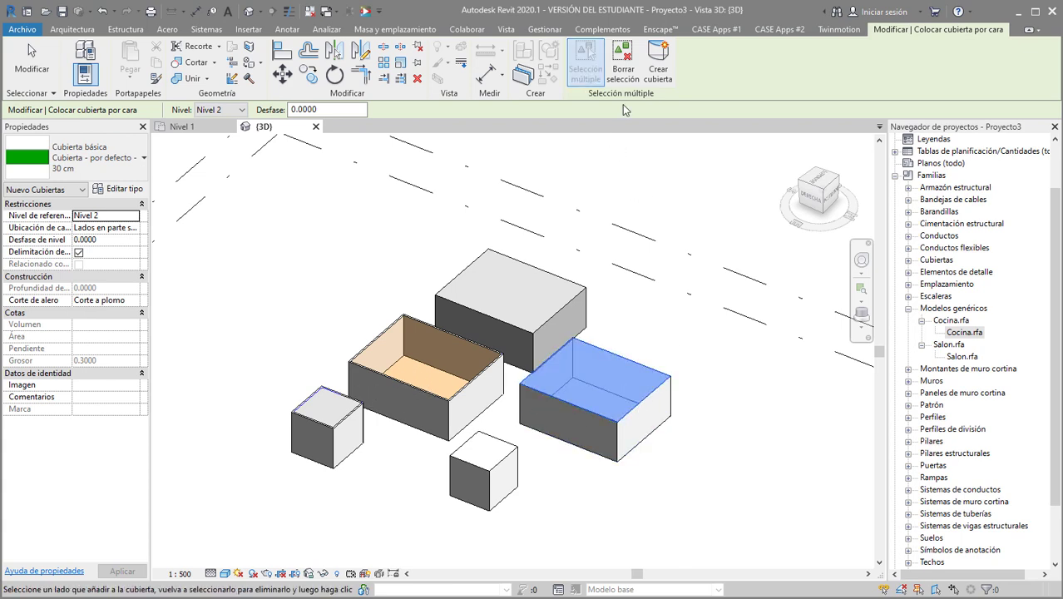
pyautogui.click(658, 63)
# Step: Start placing walls by face from Modelo por cara > Muro
pyautogui.scroll(2, 668, 370)
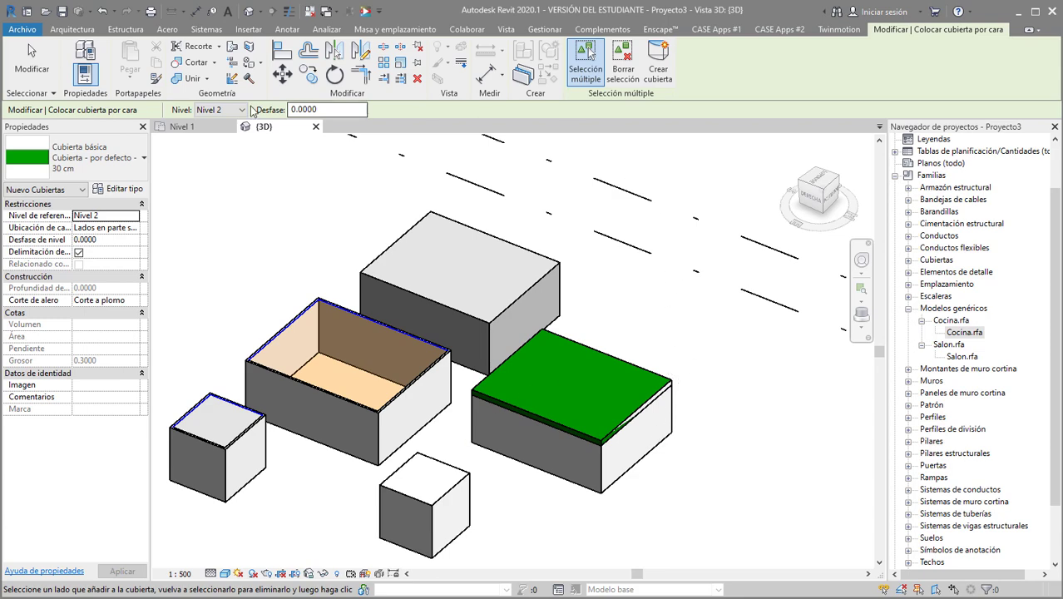
pyautogui.click(395, 29)
pyautogui.click(314, 60)
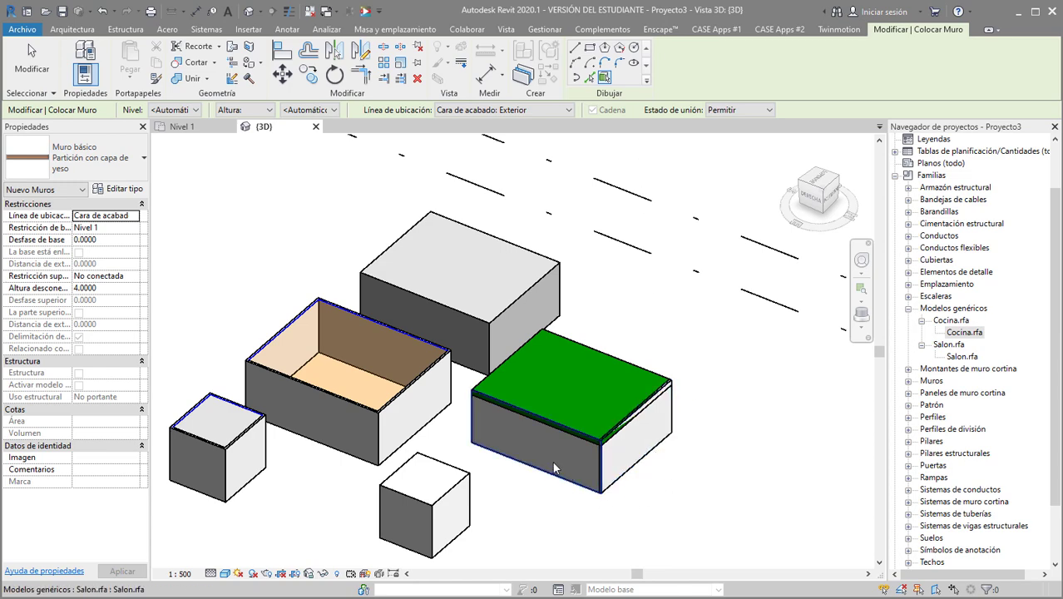
# Step: Undo the unwanted wall on the box's front face and check the remaining end-face wall
pyautogui.scroll(2, 674, 455)
pyautogui.click(674, 456)
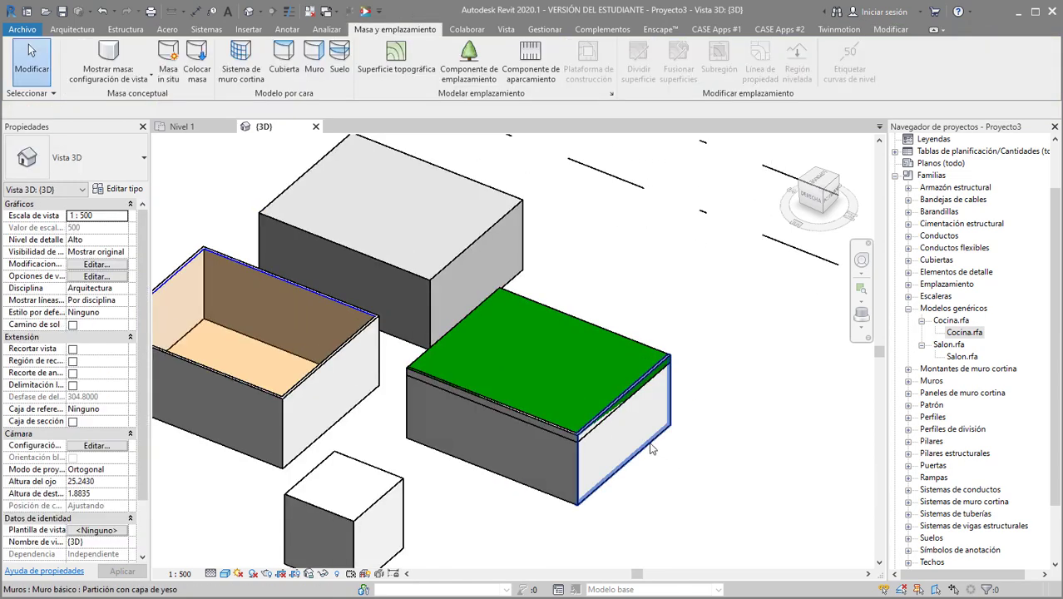
pyautogui.press('Escape')
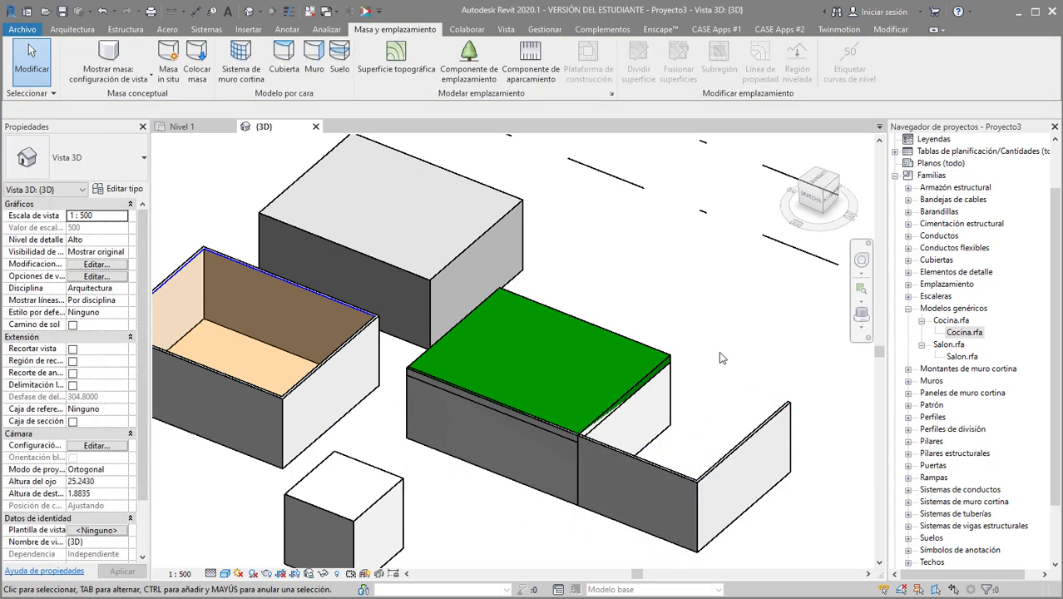
pyautogui.hotkey('ctrl', 'z')
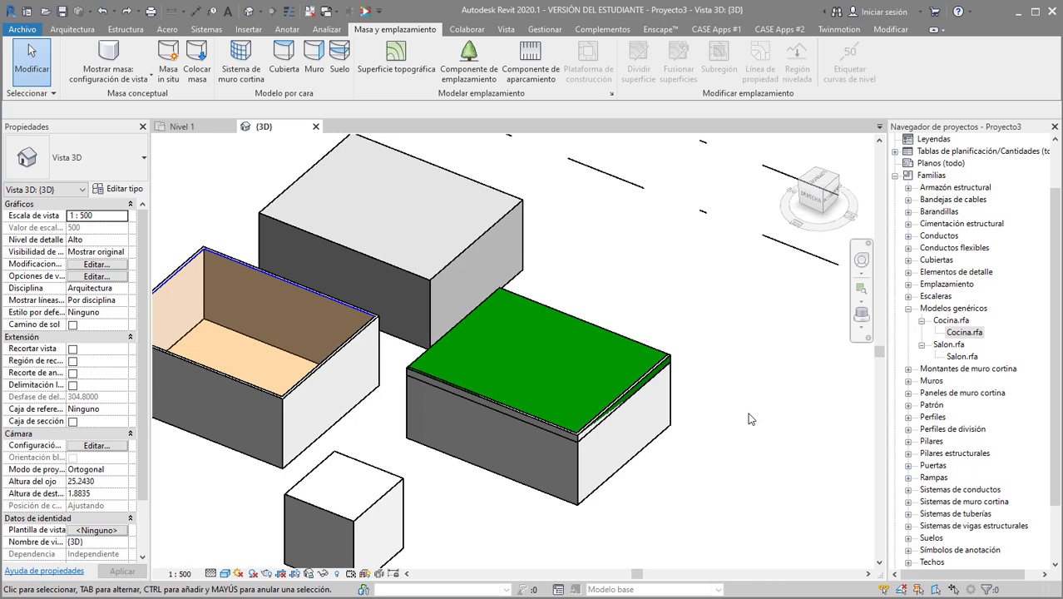
pyautogui.click(608, 445)
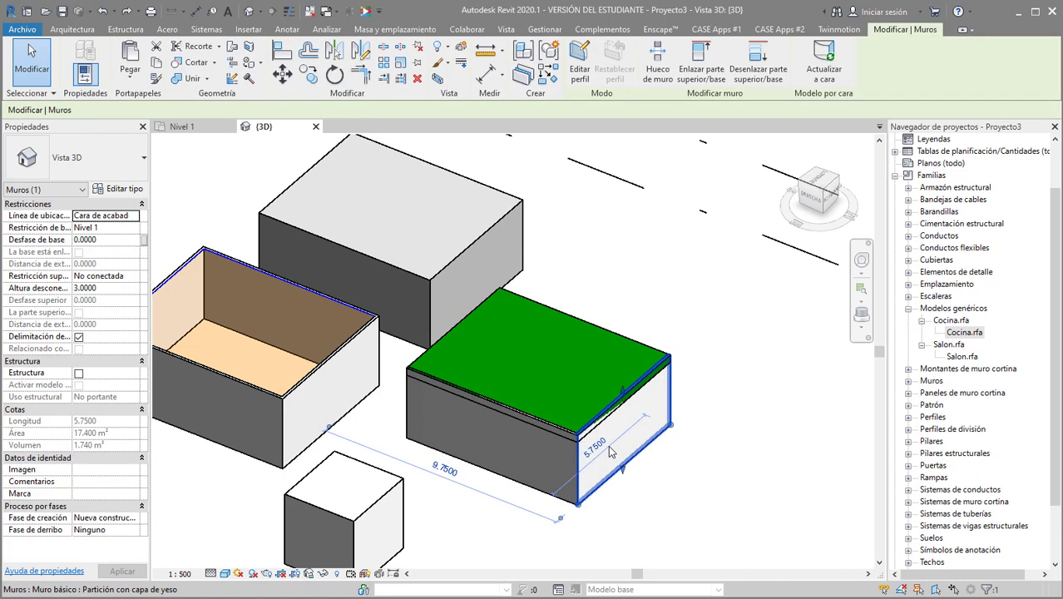
pyautogui.click(758, 395)
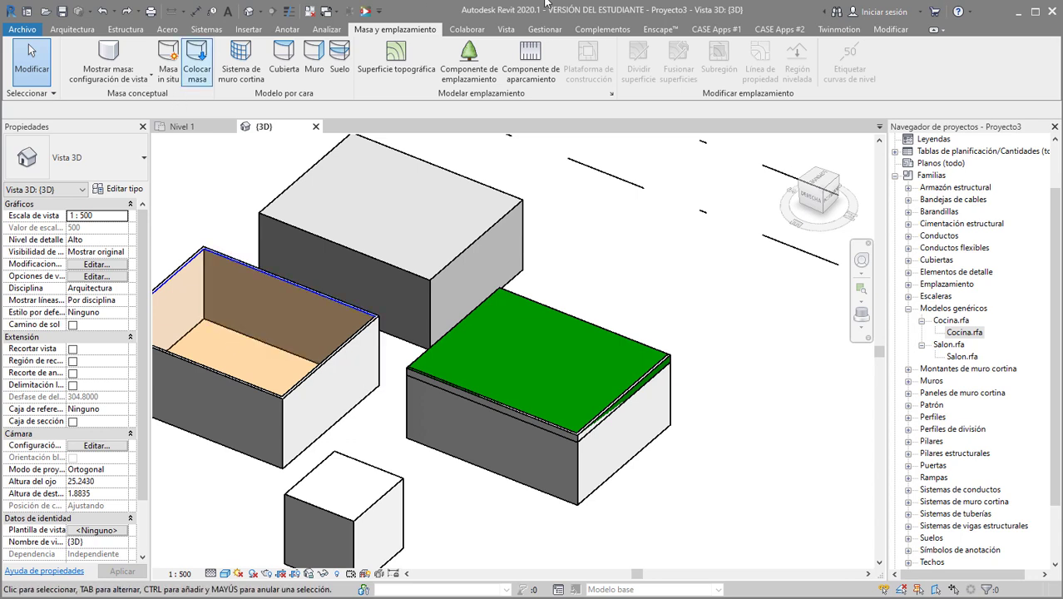
# Step: Open the Nivel 1 floor plan and pan to the Salon room
pyautogui.scroll(3, 1023, 162)
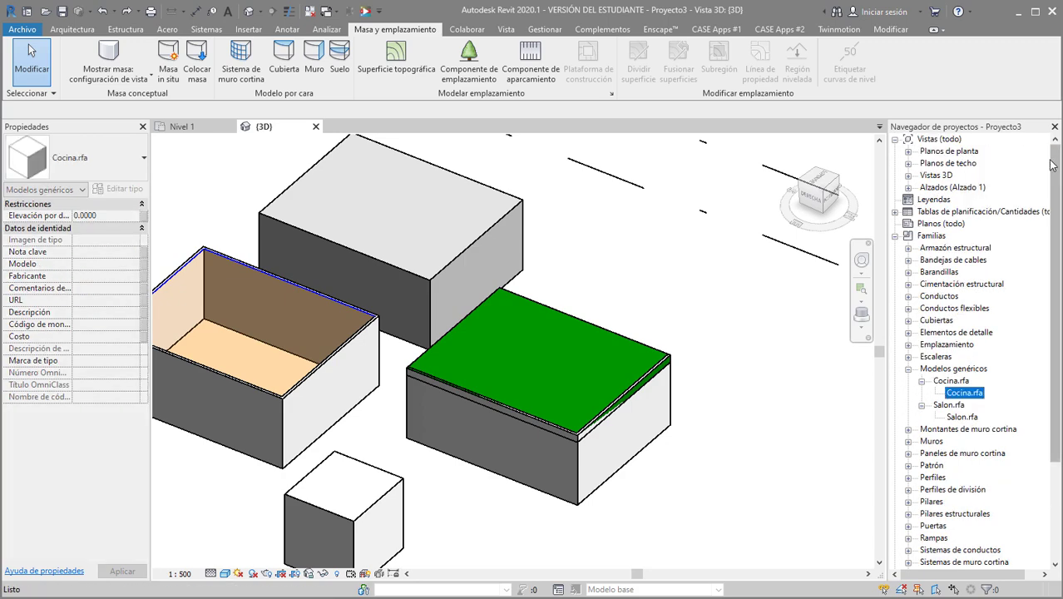
pyautogui.click(968, 157)
pyautogui.doubleClick(953, 163)
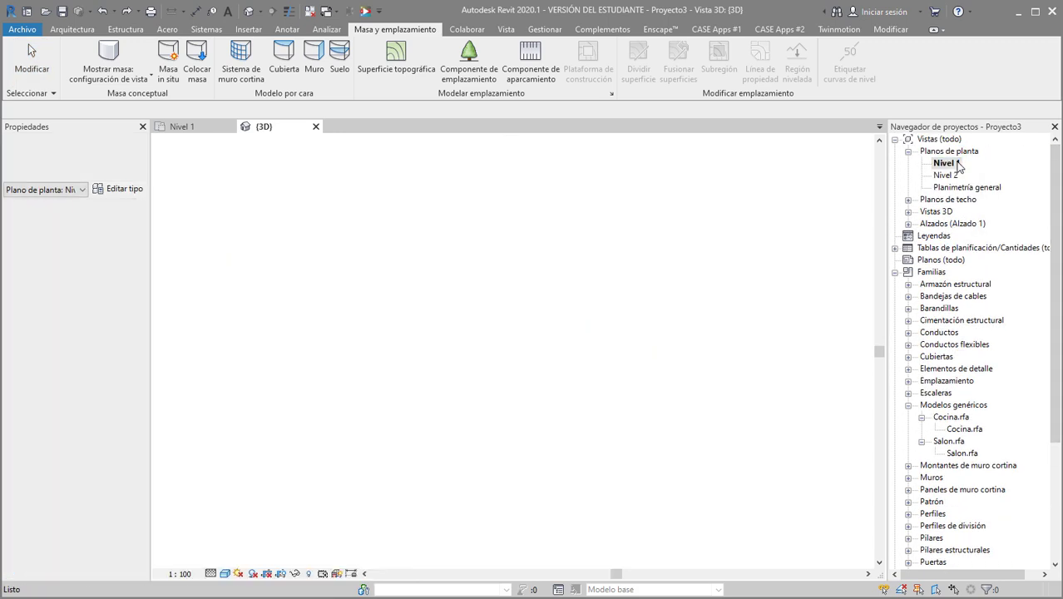
pyautogui.moveTo(528, 422); pyautogui.dragTo(549, 407, button='middle')
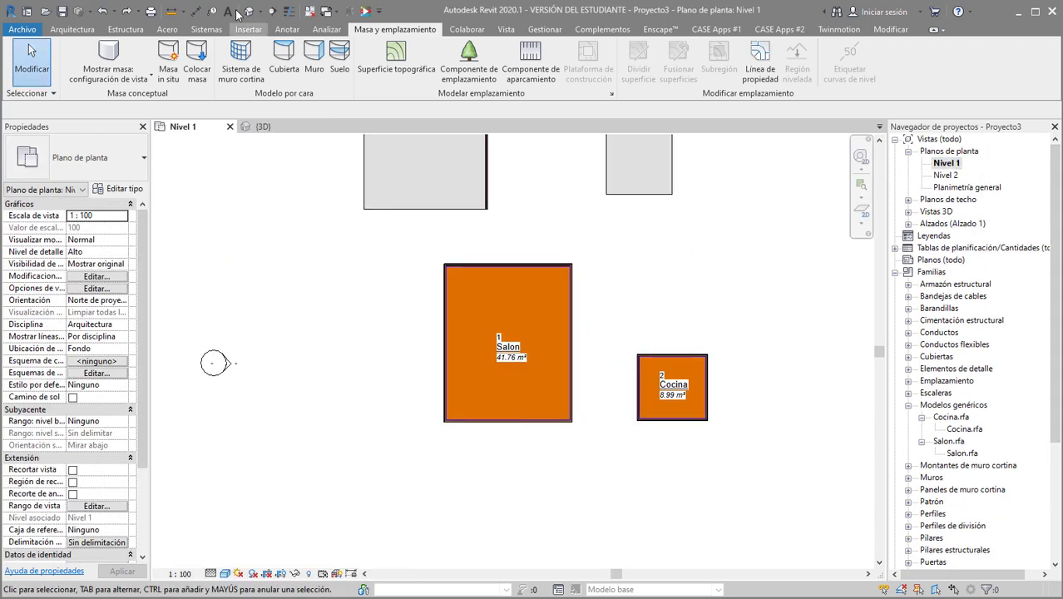
# Step: Place a structural column in Salon, setting it to rise upward to a height
pyautogui.click(72, 29)
pyautogui.click(233, 80)
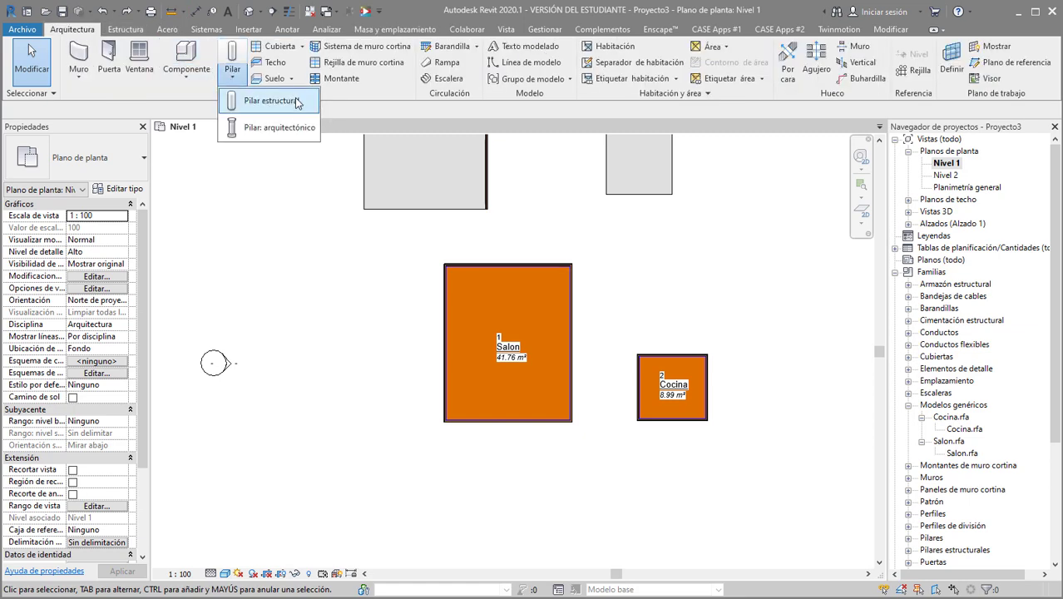
pyautogui.click(270, 103)
pyautogui.scroll(2, 527, 298)
pyautogui.click(500, 299)
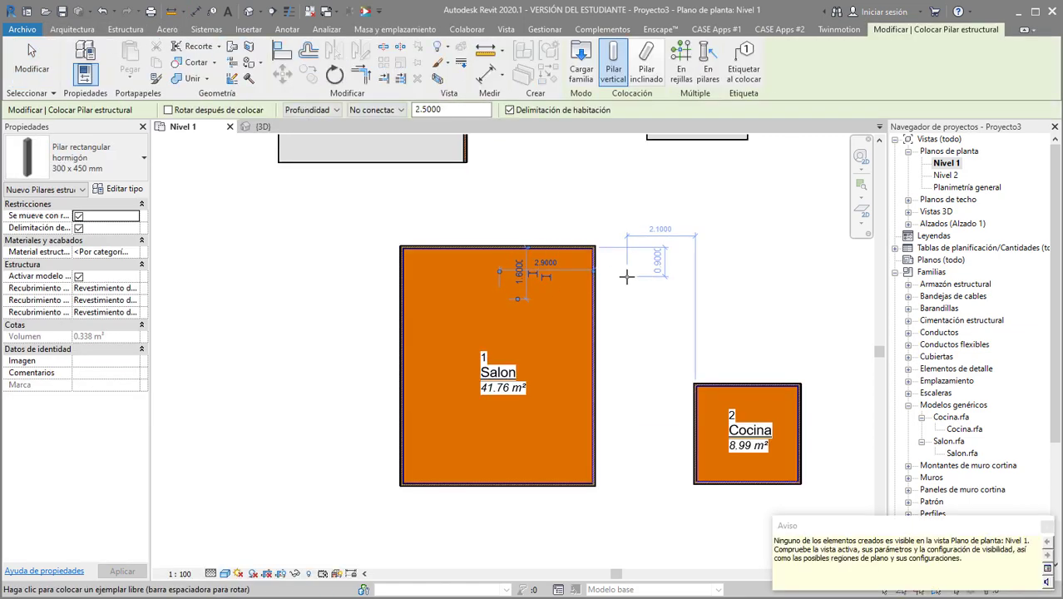
pyautogui.click(308, 109)
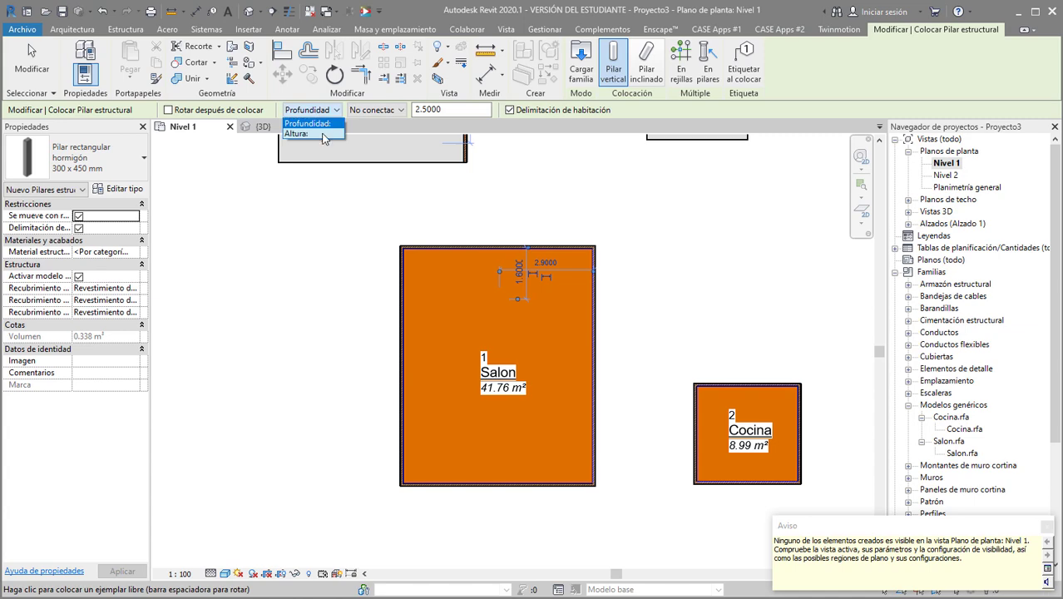
pyautogui.click(309, 140)
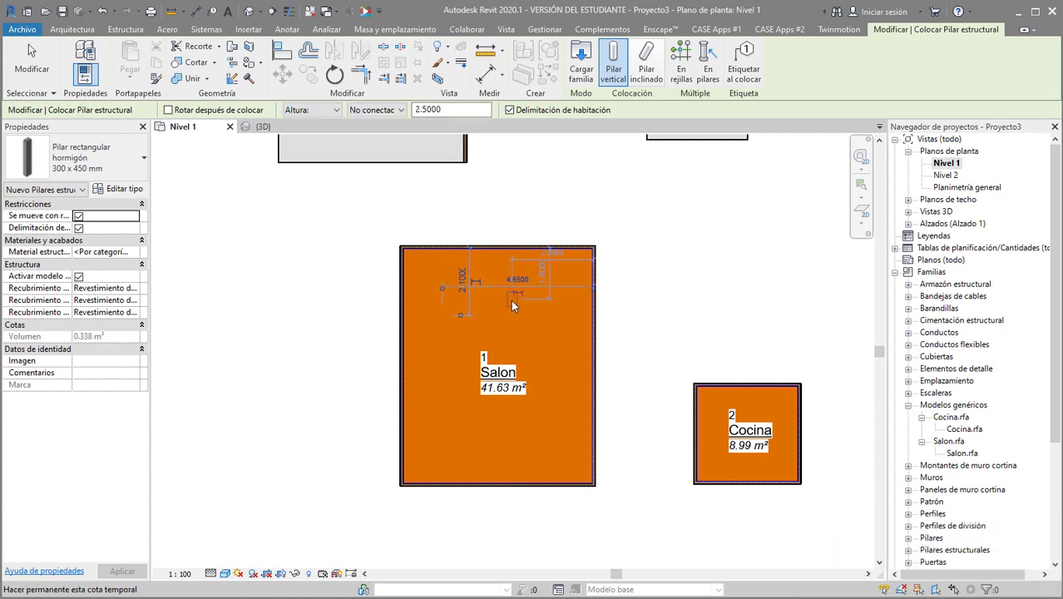
pyautogui.press('Escape')
pyautogui.press('Escape')
# Step: Re-place the 300 x 450 mm concrete column inside Salon with CL, then return to 3D
pyautogui.scroll(1, 492, 321)
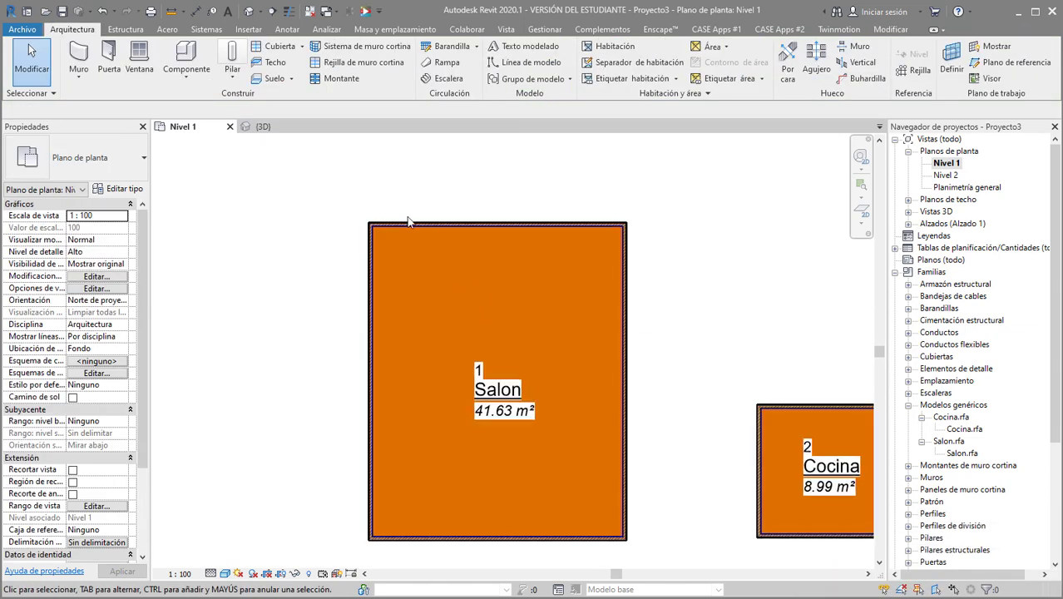
pyautogui.press('c')
pyautogui.press('l')
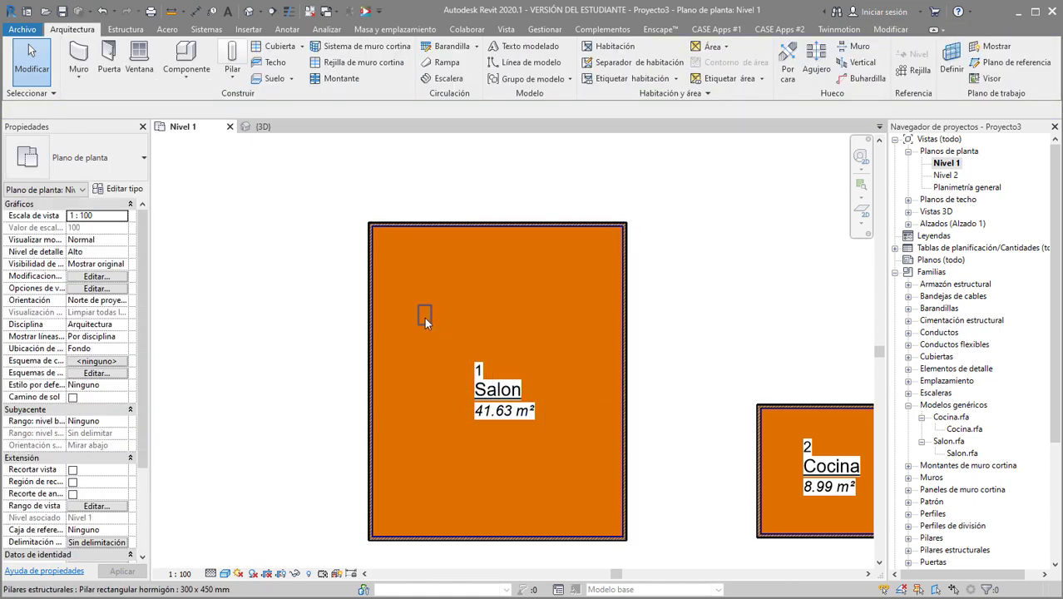
pyautogui.click(424, 317)
pyautogui.press('Escape')
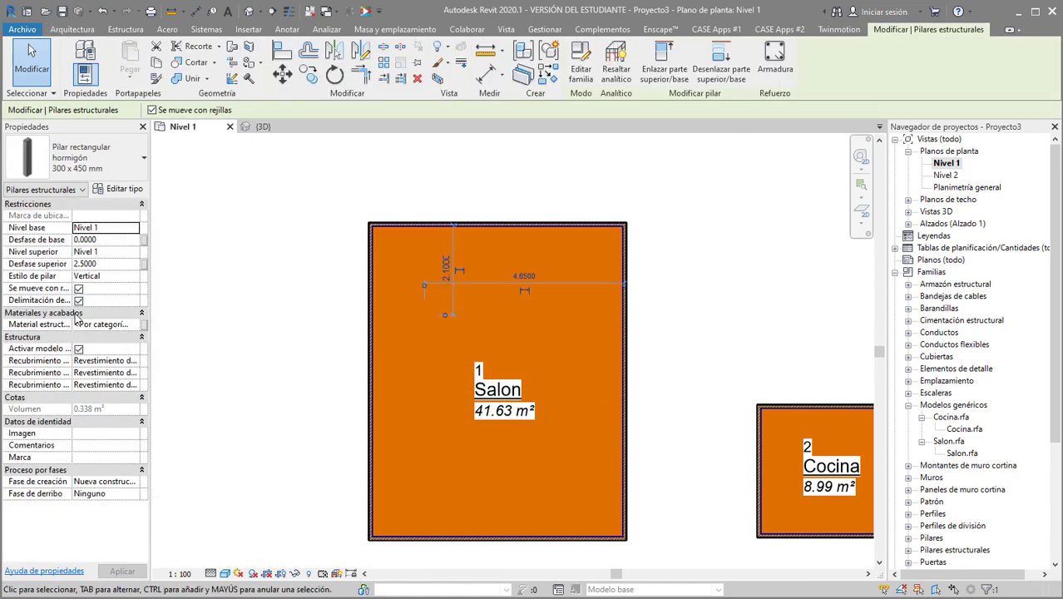
pyautogui.press('Escape')
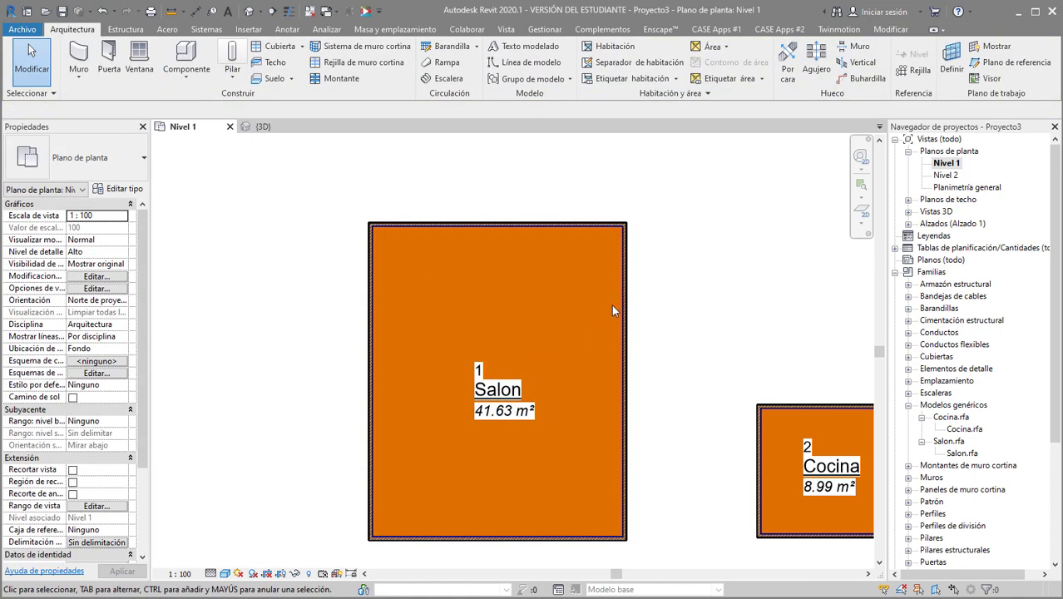
pyautogui.scroll(-2, 599, 316)
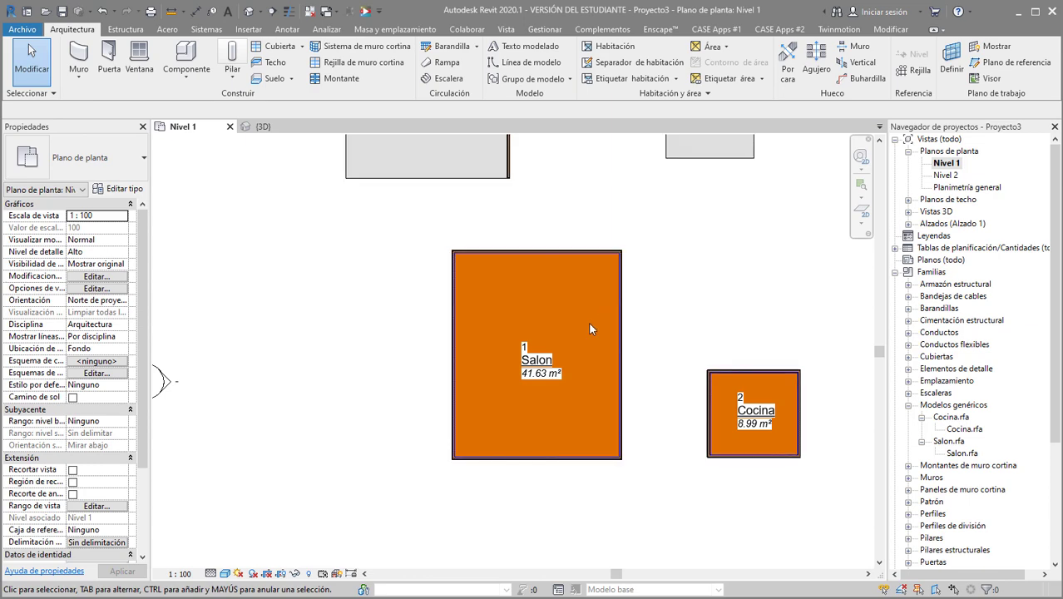
pyautogui.hotkey('ctrl', 'Tab')
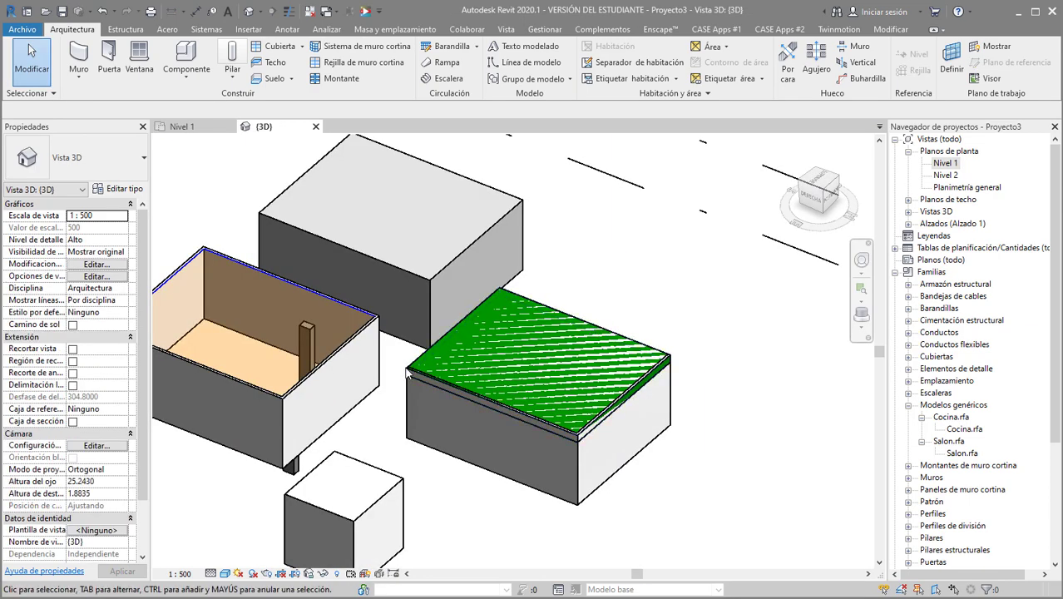
pyautogui.click(385, 436)
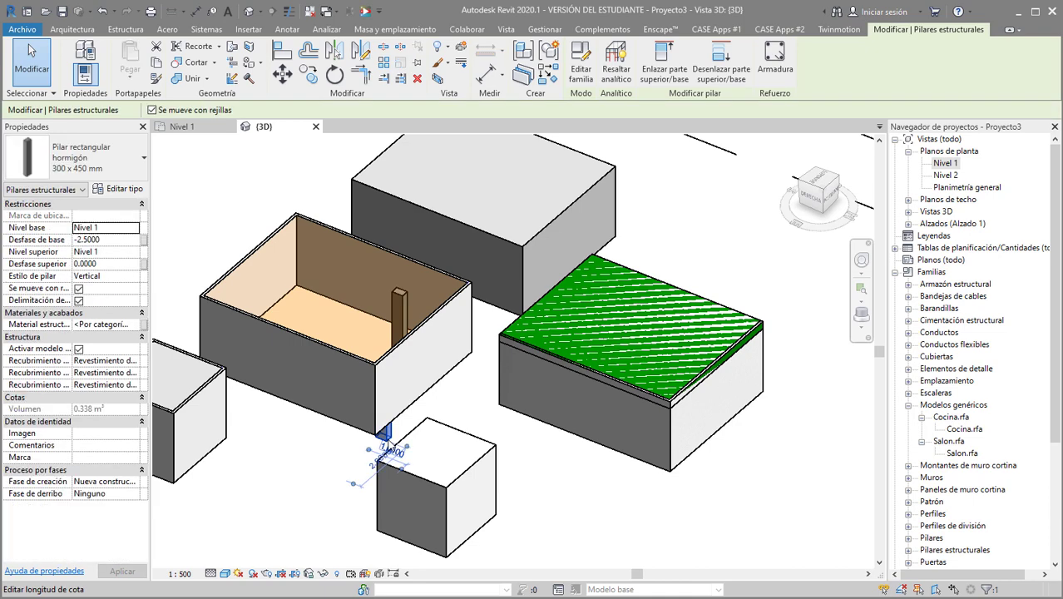
pyautogui.press('Escape')
pyautogui.moveTo(408, 413); pyautogui.dragTo(420, 416, button='middle')
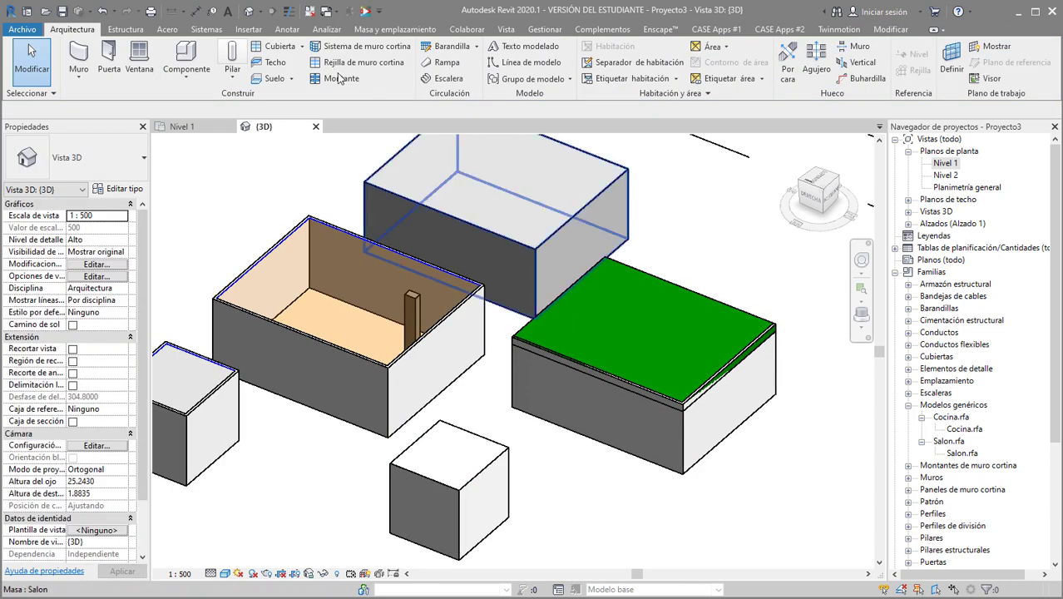
pyautogui.click(61, 11)
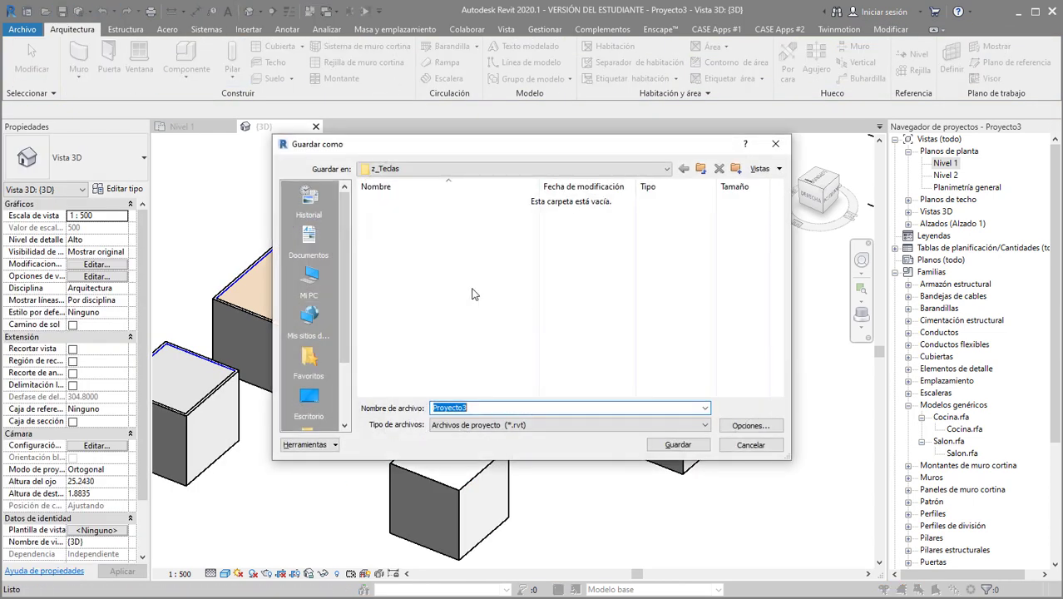
pyautogui.click(762, 447)
pyautogui.scroll(2, 416, 291)
pyautogui.scroll(2, 435, 278)
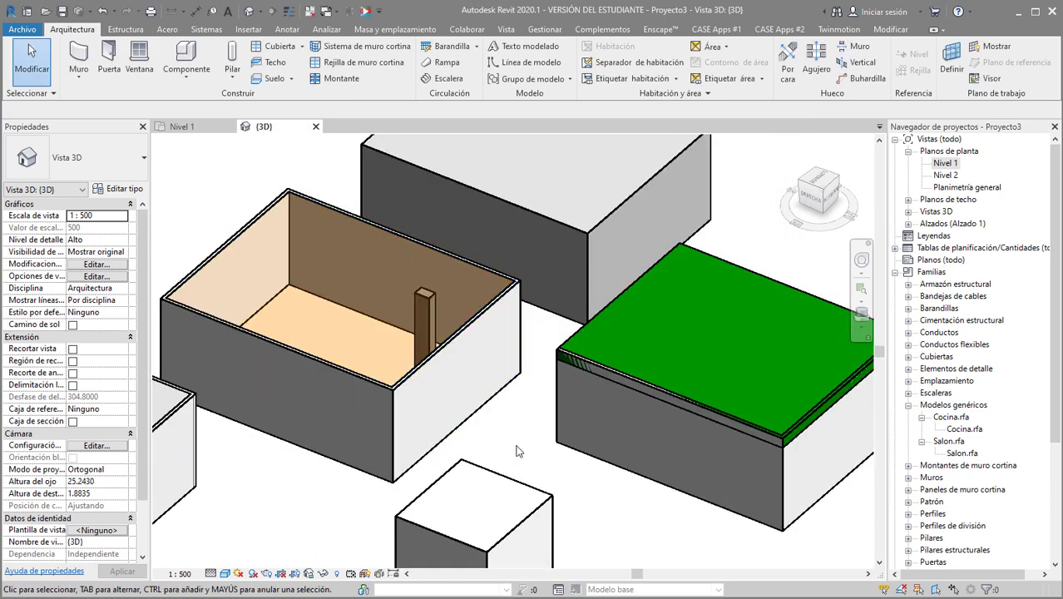
pyautogui.scroll(-1, 517, 452)
pyautogui.scroll(-1, 519, 440)
pyautogui.scroll(-1, 515, 416)
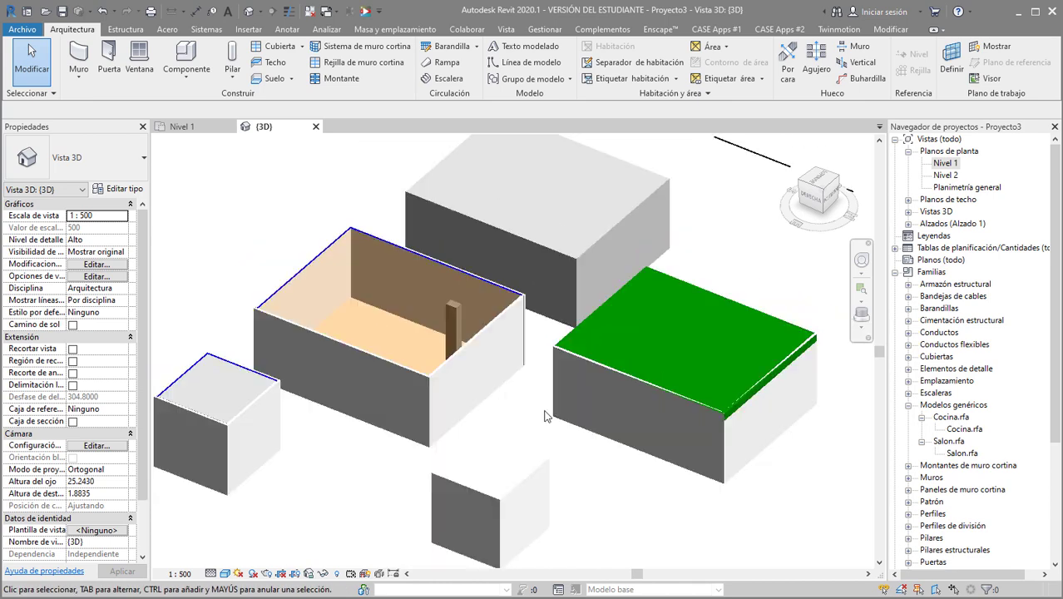
pyautogui.scroll(1, 514, 405)
pyautogui.scroll(1, 514, 405)
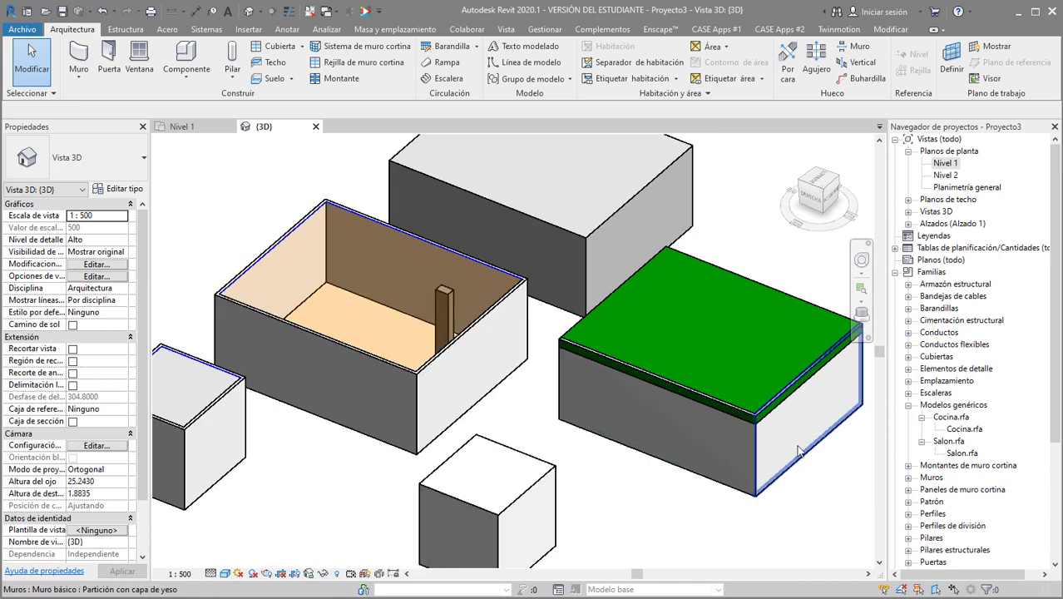
pyautogui.moveTo(536, 479); pyautogui.dragTo(547, 413, button='middle')
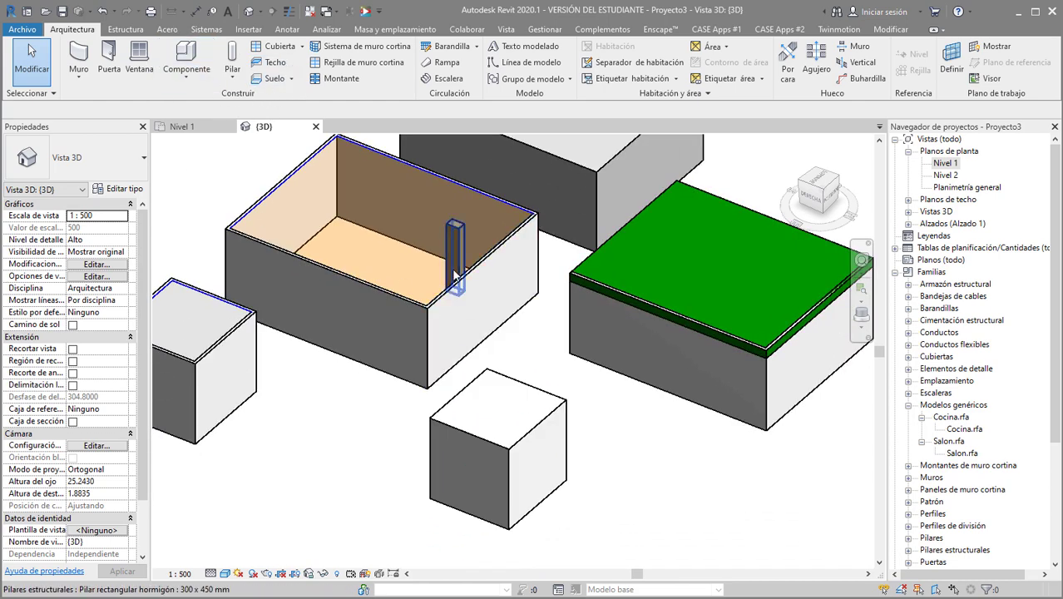
pyautogui.click(291, 78)
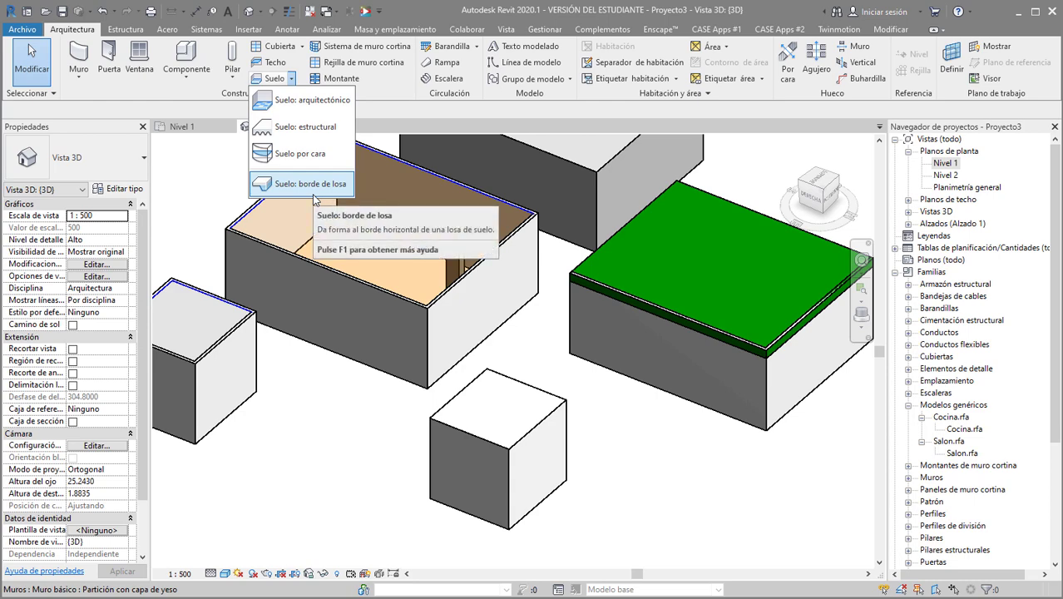
pyautogui.moveTo(309, 184)
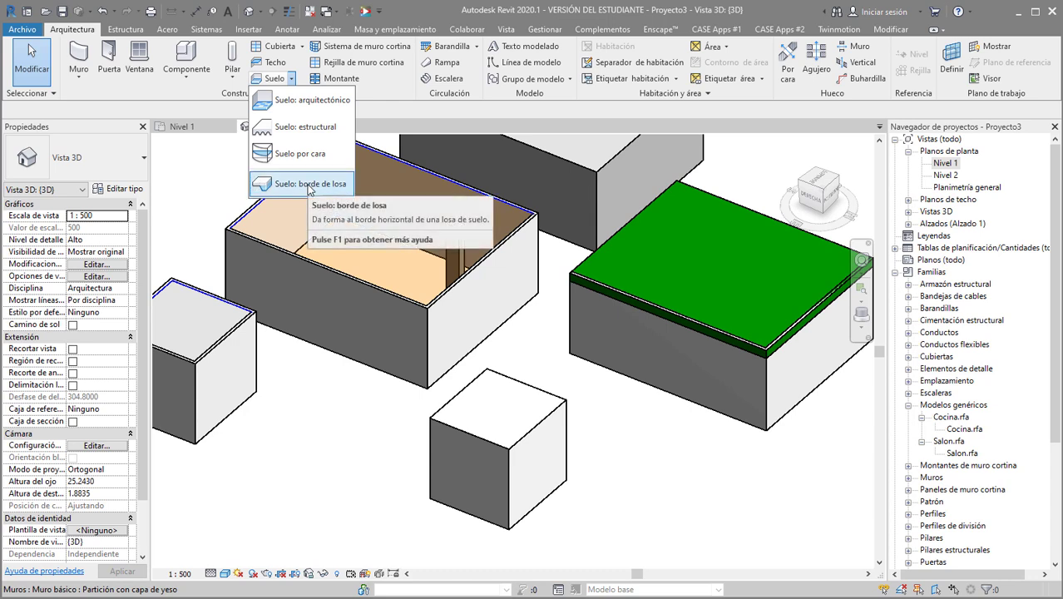
pyautogui.click(594, 426)
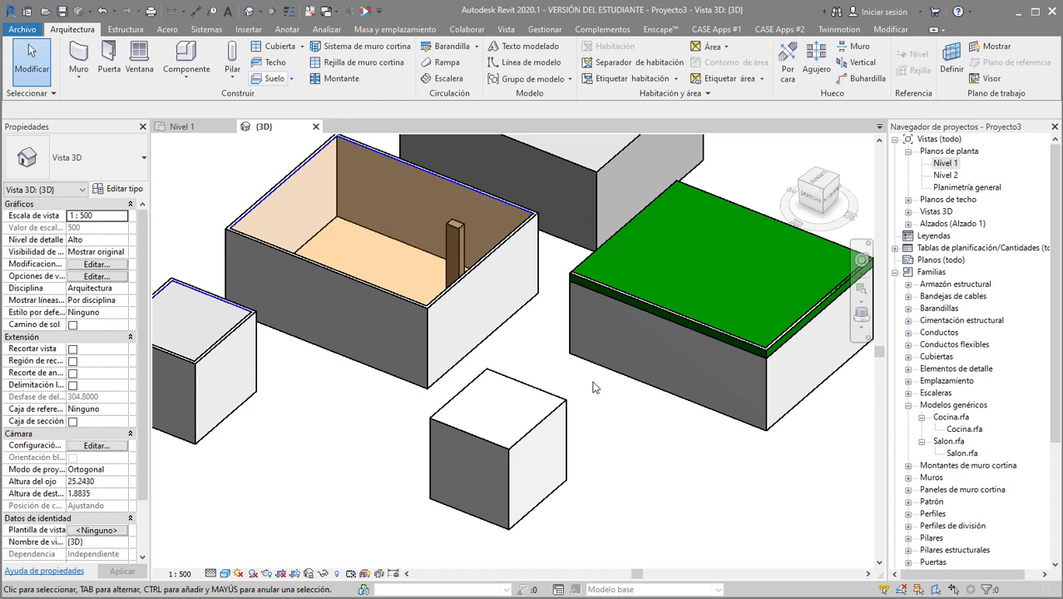